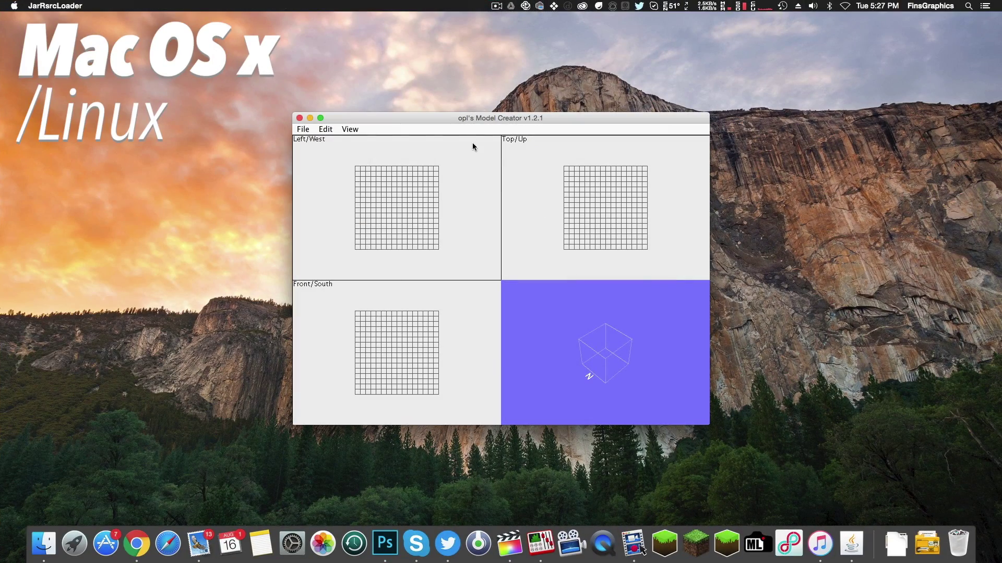
drag(474, 116, 473, 117)
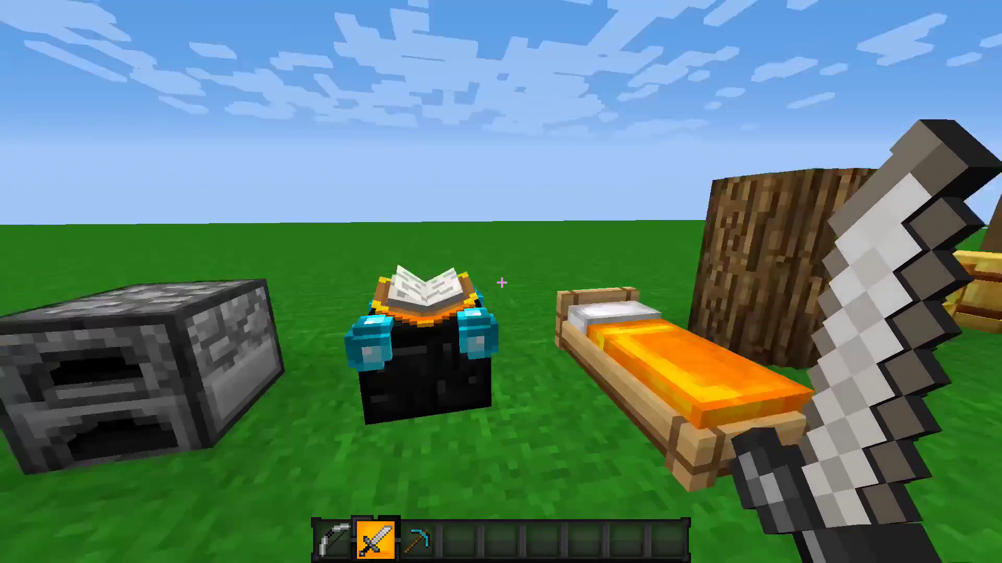
scroll(501, 282, down, 2)
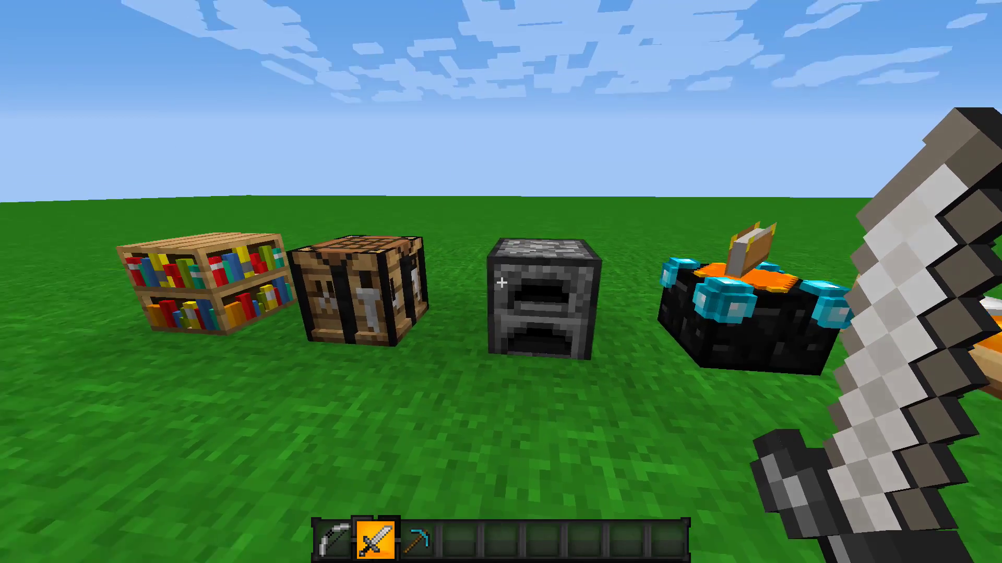
key(w)
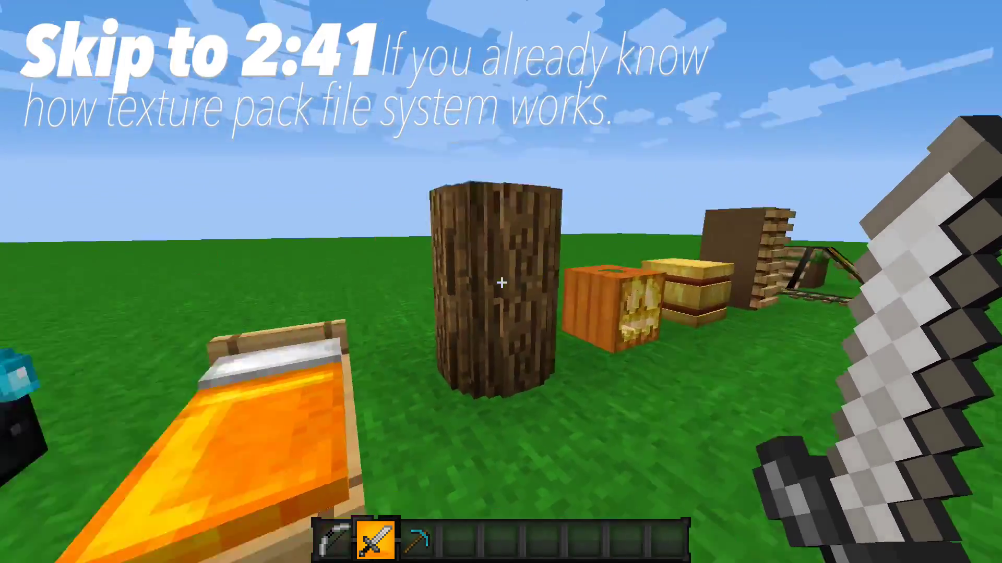
key(4)
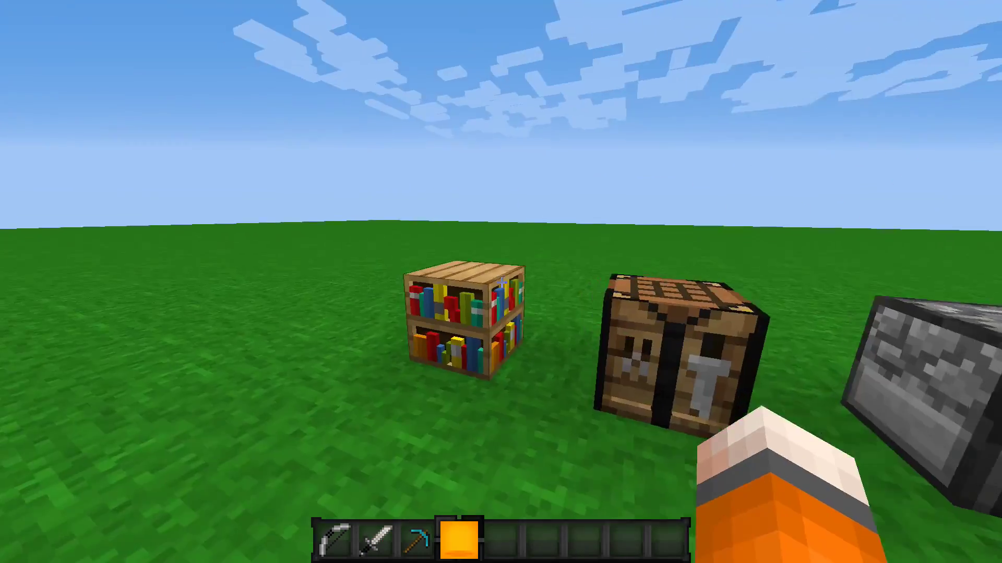
key(w)
key(s)
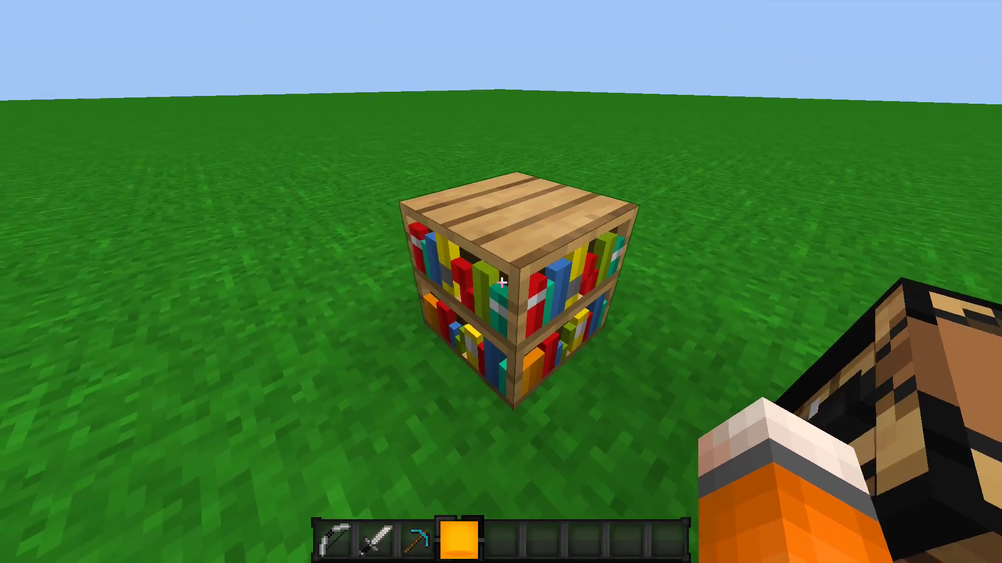
key(s)
key(w)
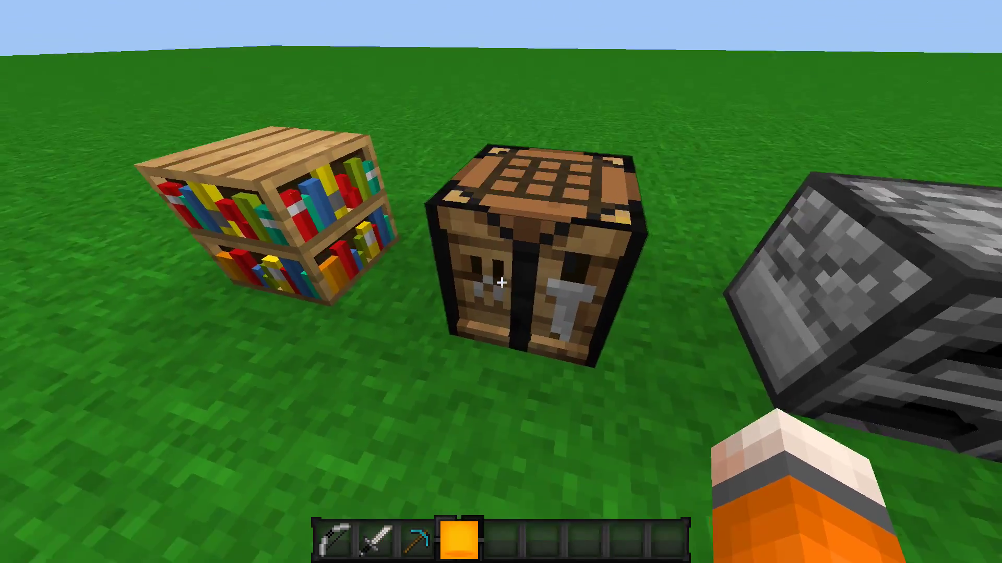
key(w)
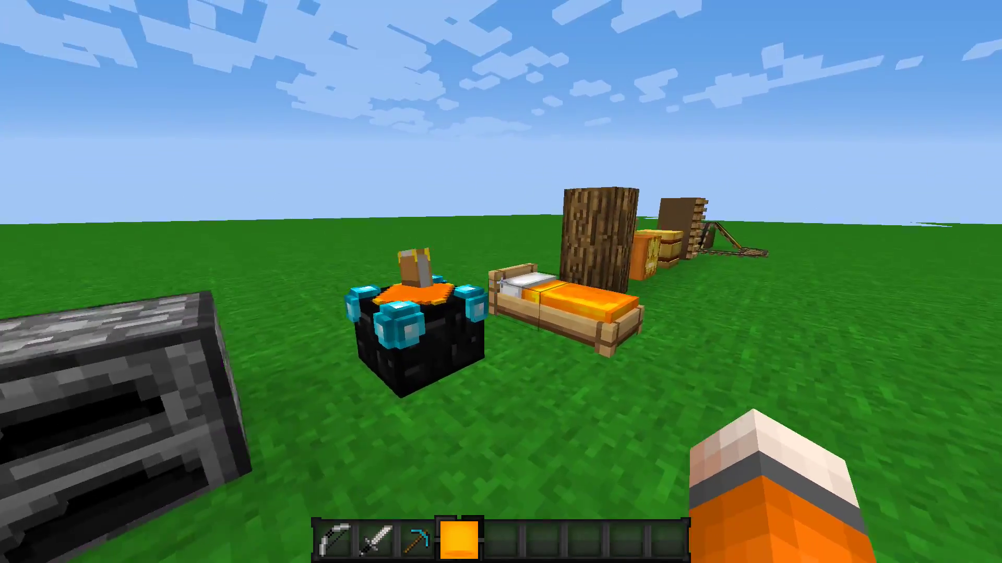
key(w)
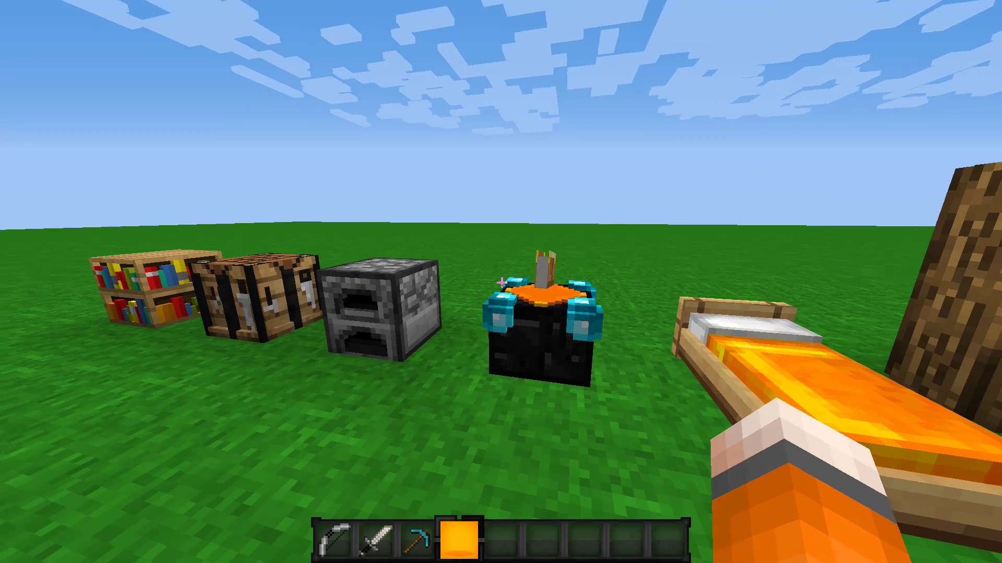
Pause the game and open the resource pack settings from the game options
key(Escape)
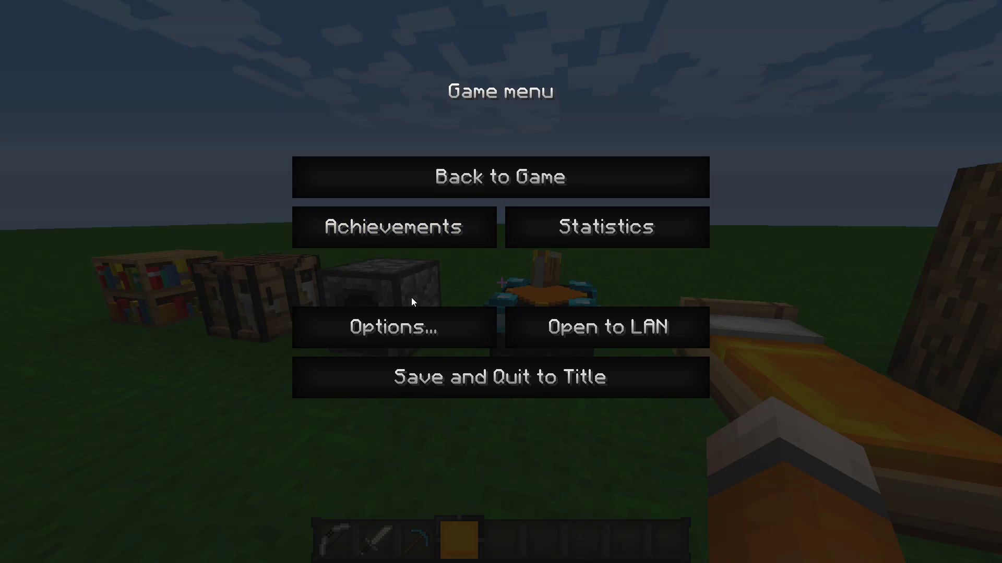
click(406, 323)
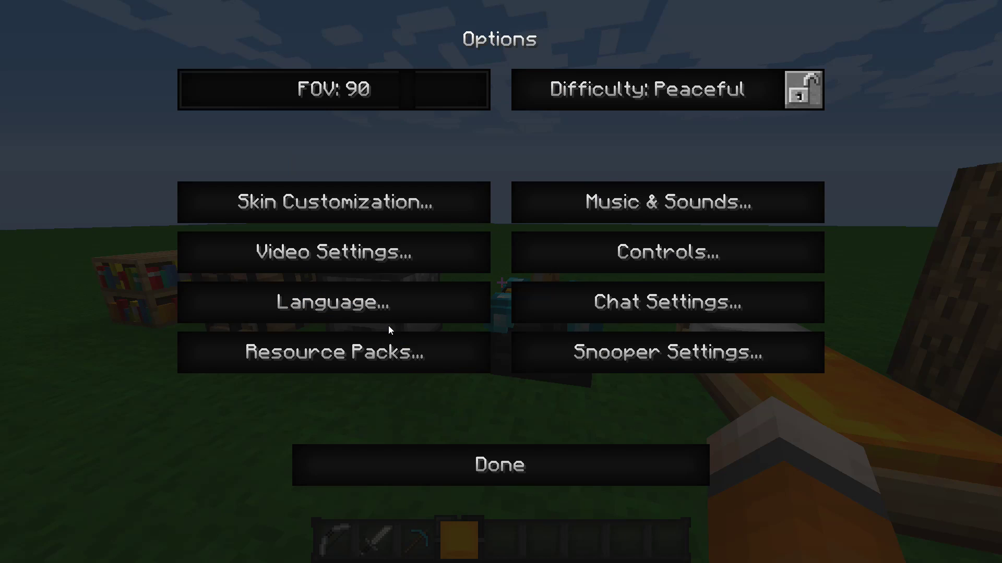
click(374, 355)
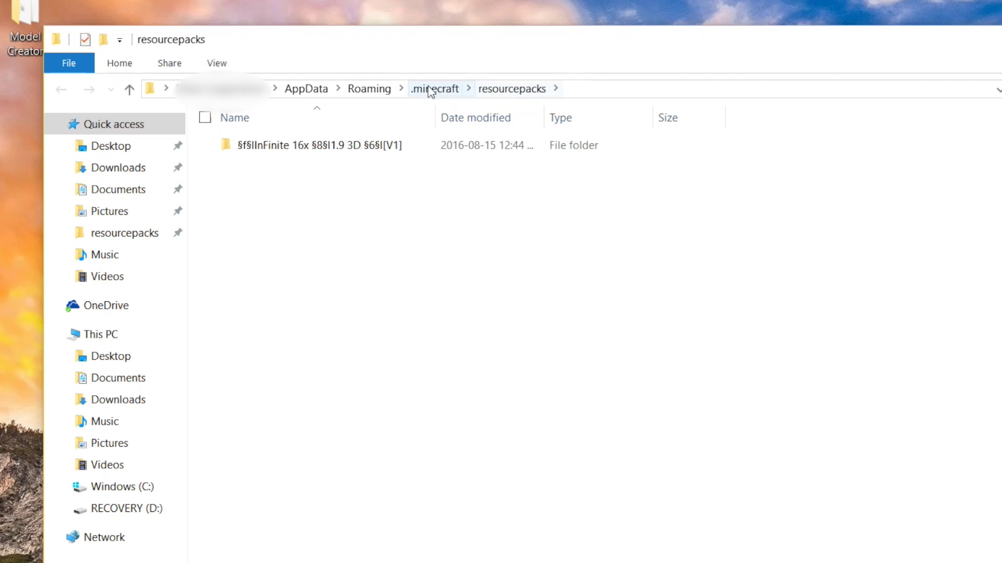
In File Explorer, go to .minecraft/versions/1.10.2 and extract the 1.10.2 jar file into that same folder
click(429, 90)
double_click(249, 295)
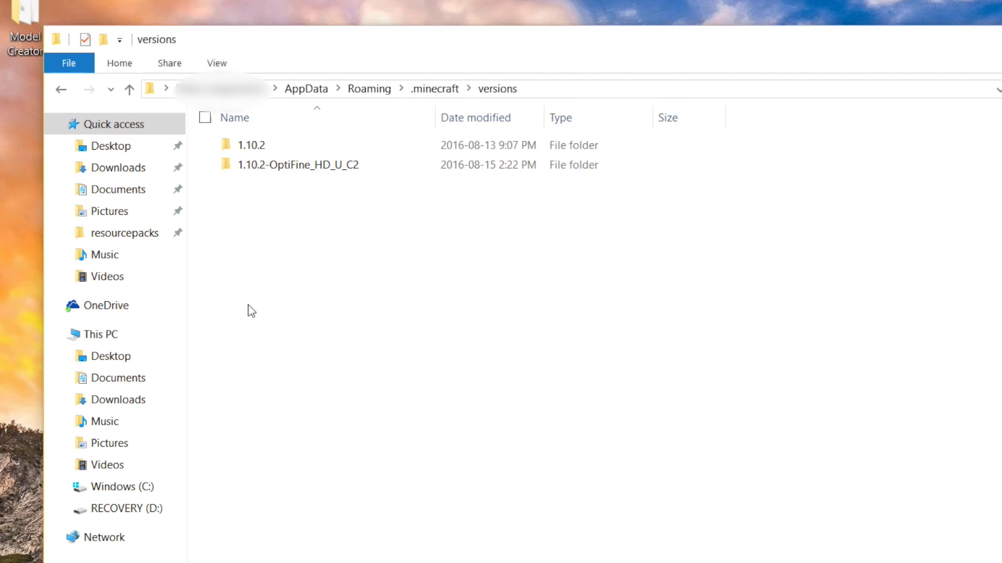
double_click(261, 148)
right_click(249, 146)
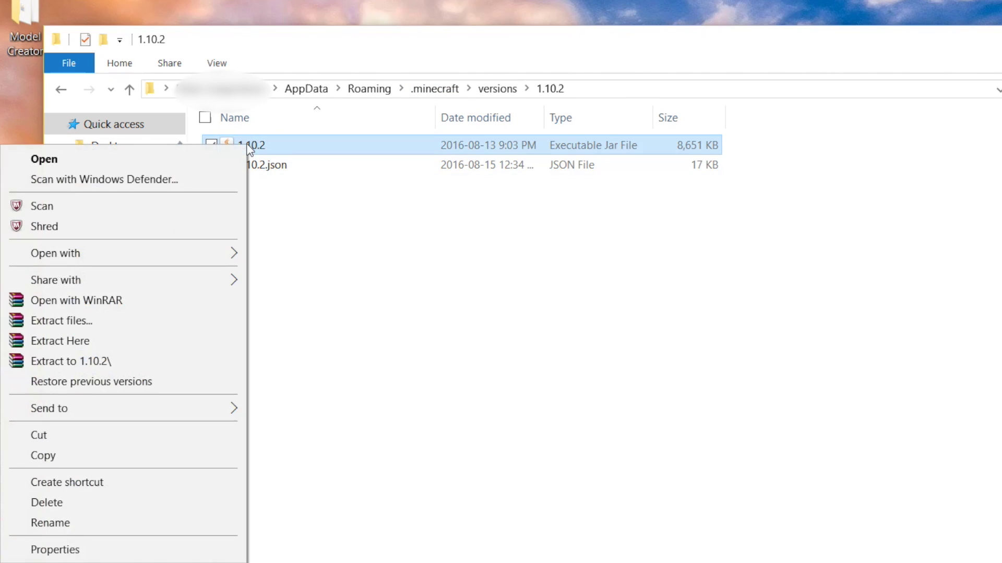
click(78, 340)
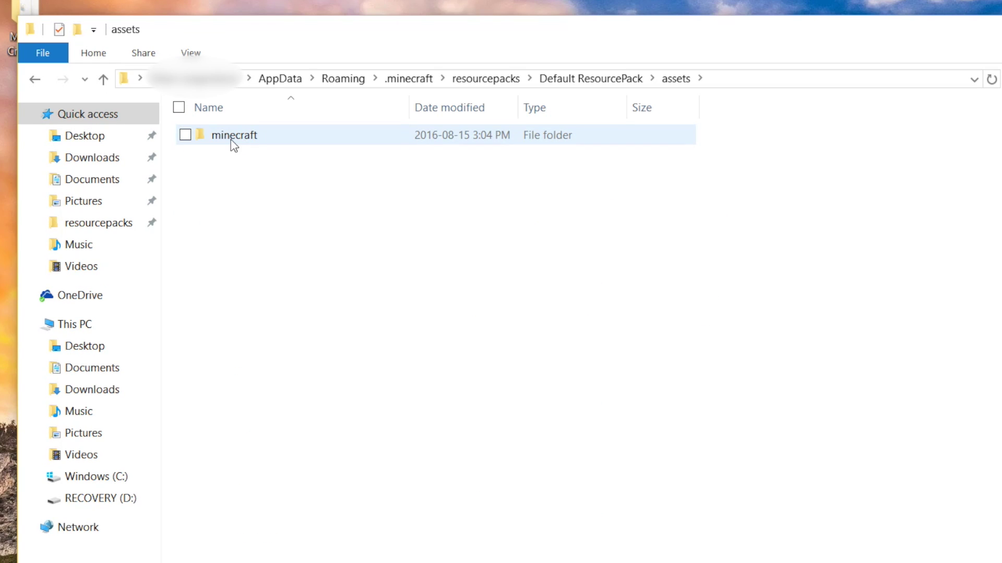
Browse the Default ResourcePack folder down to assets/minecraft/models/block
double_click(230, 140)
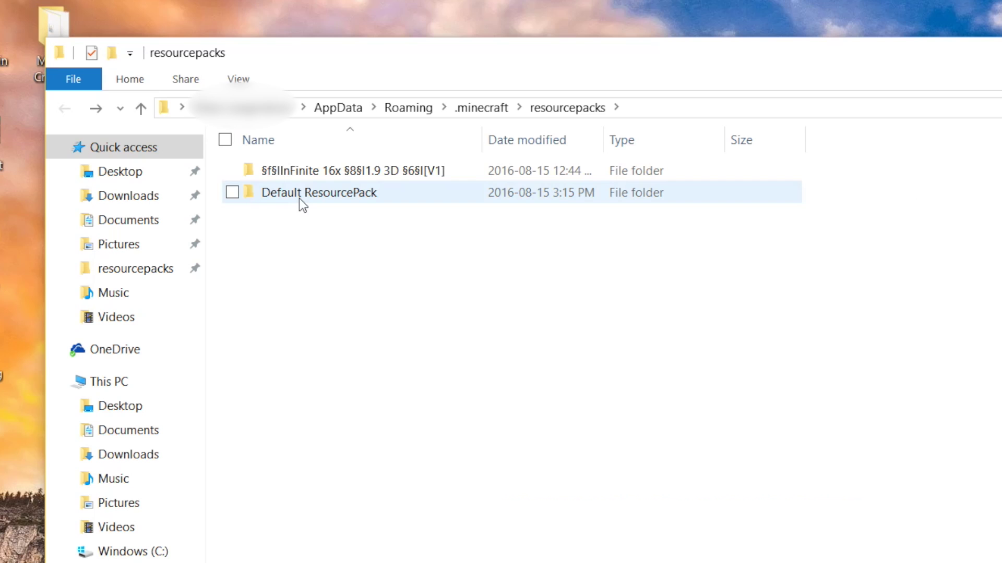
double_click(297, 200)
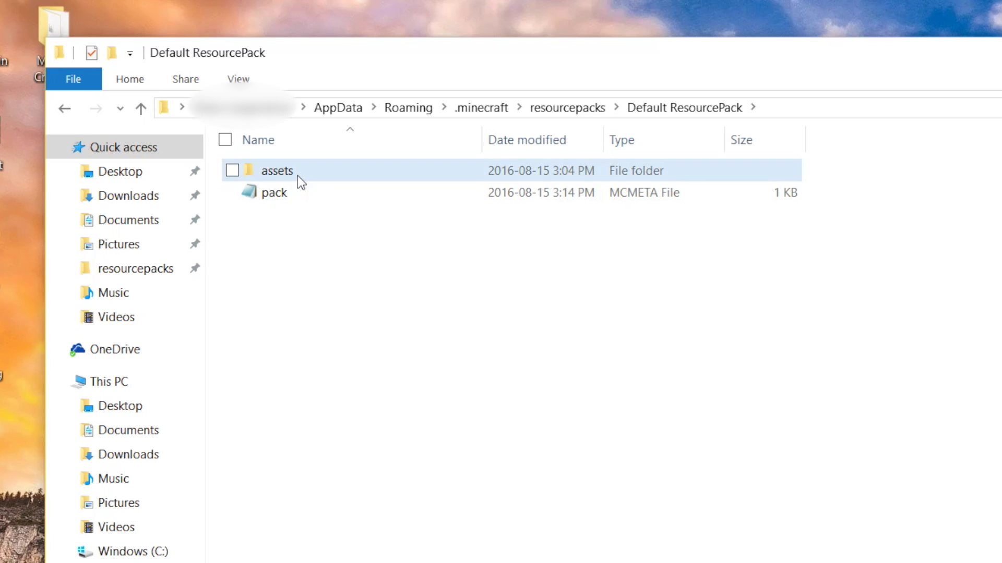
double_click(297, 175)
double_click(282, 174)
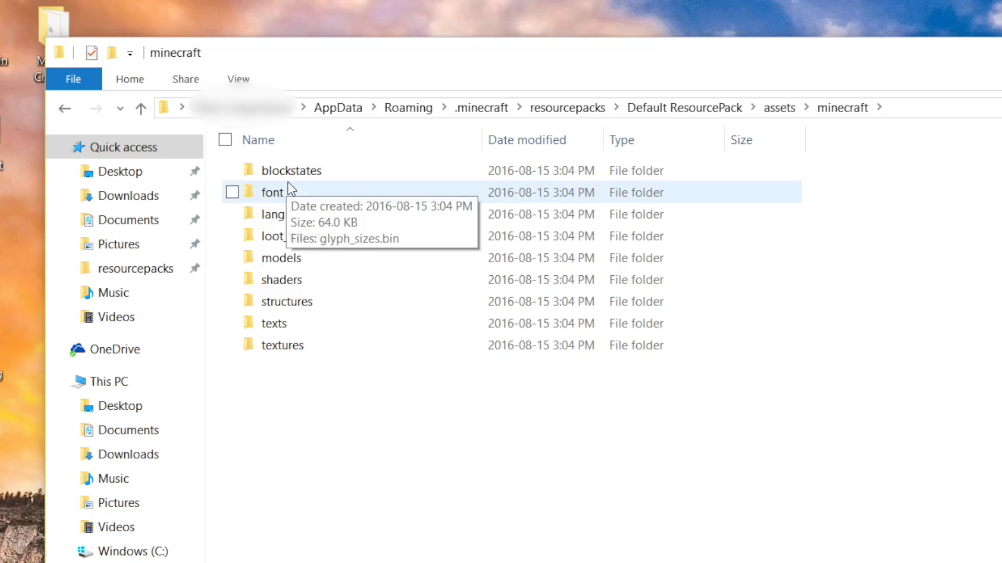
double_click(294, 260)
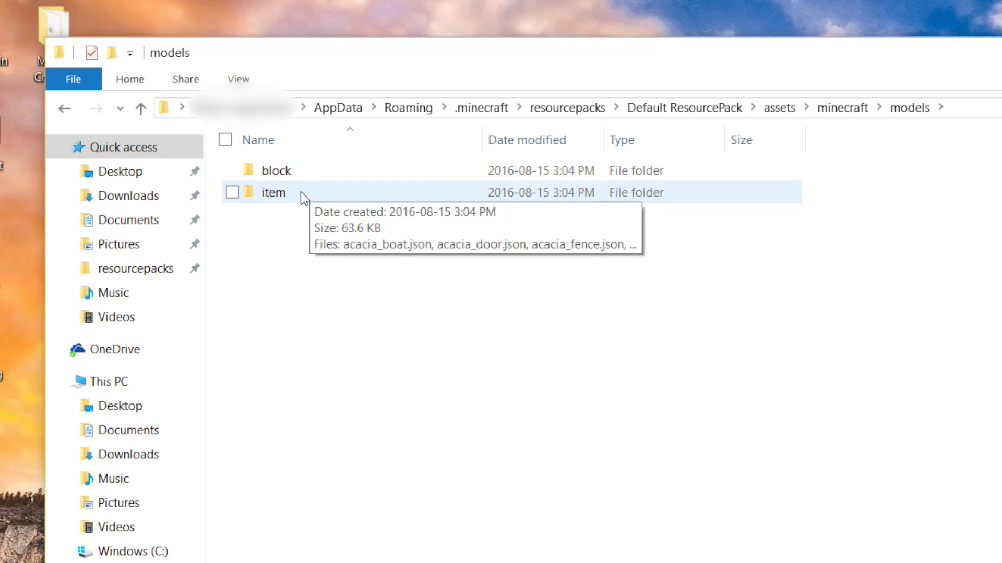
double_click(293, 177)
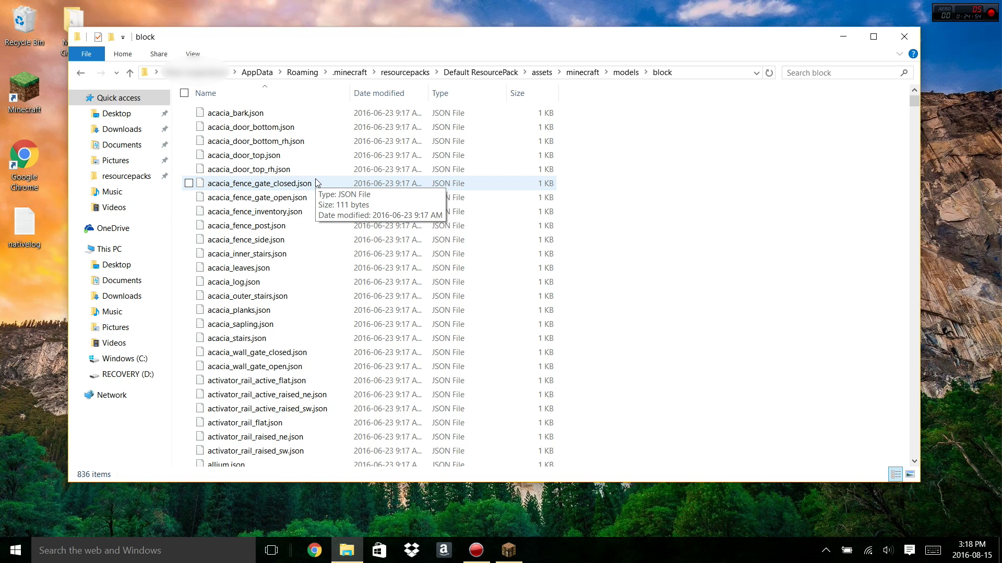
Find ladder.json among the block models, open it in Notepad and look across its single long line of code
key(l)
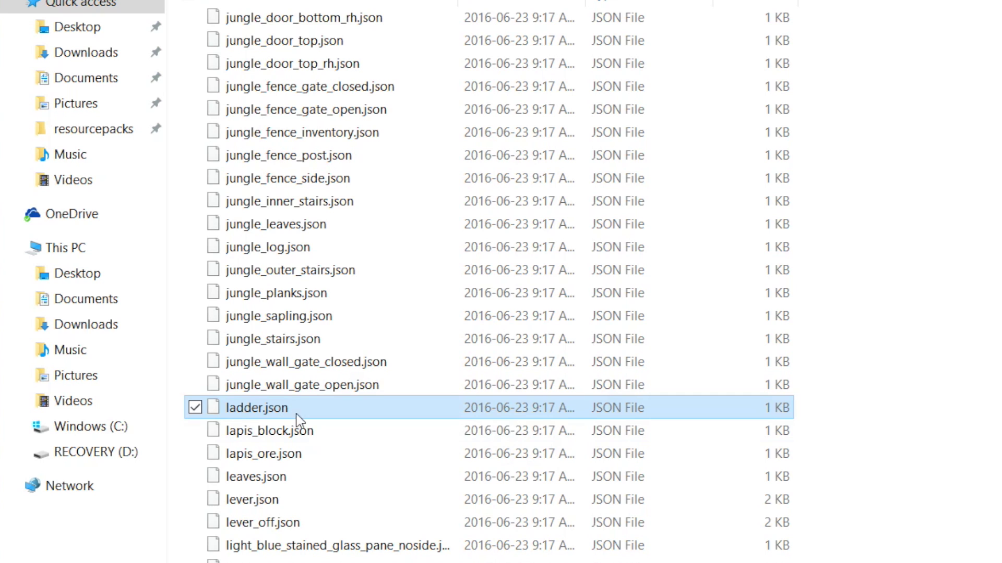
double_click(306, 411)
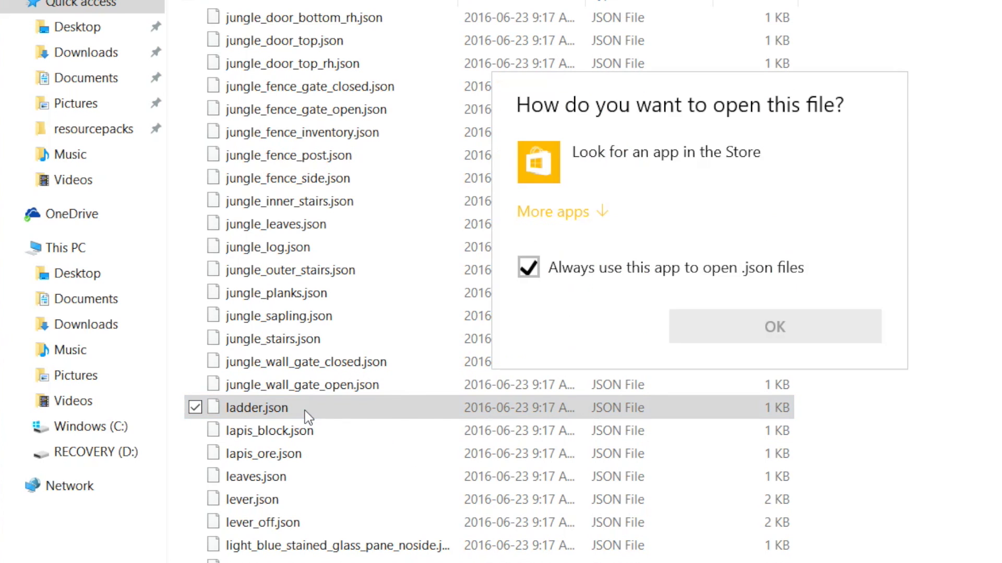
click(562, 211)
click(574, 208)
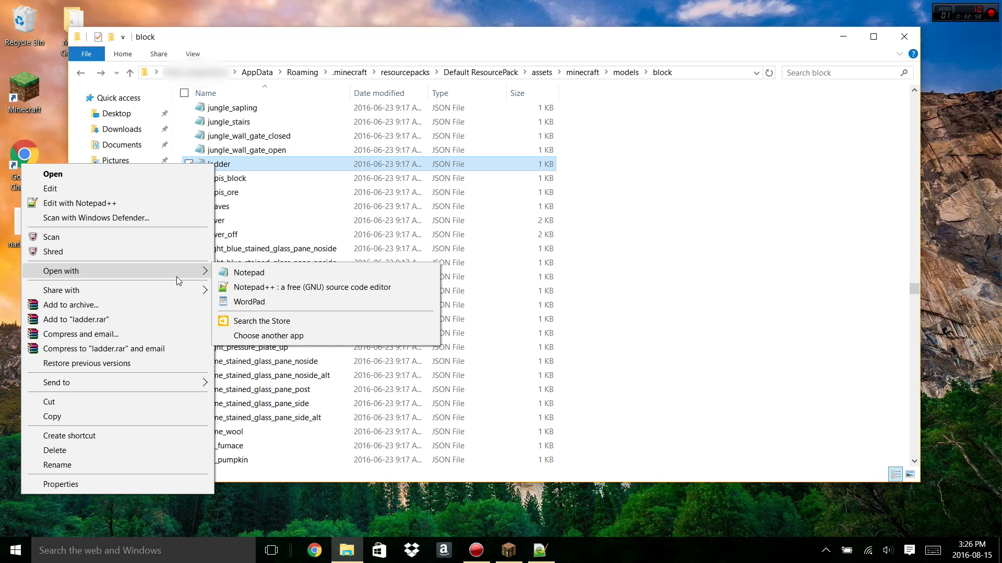
click(238, 275)
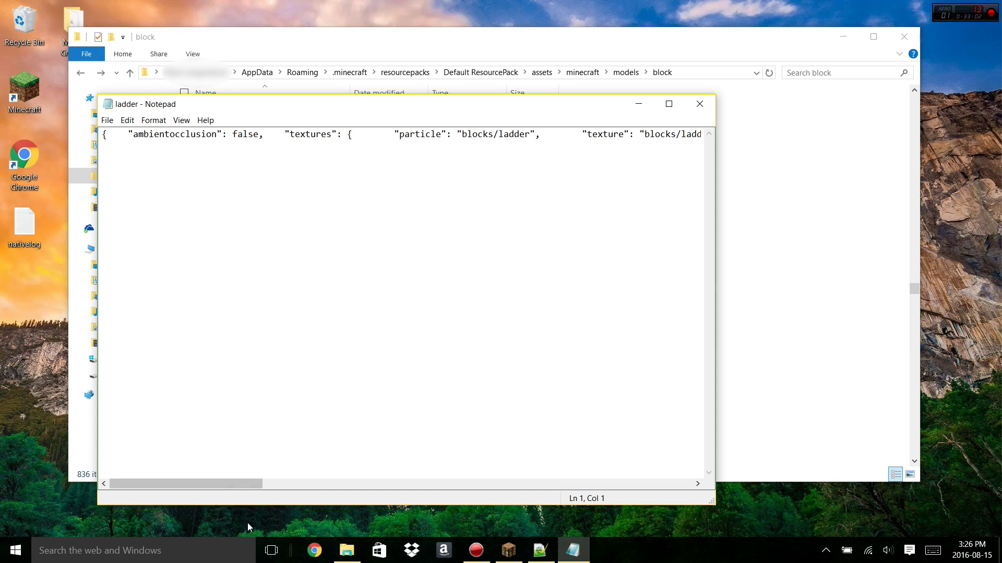
drag(228, 481, 665, 480)
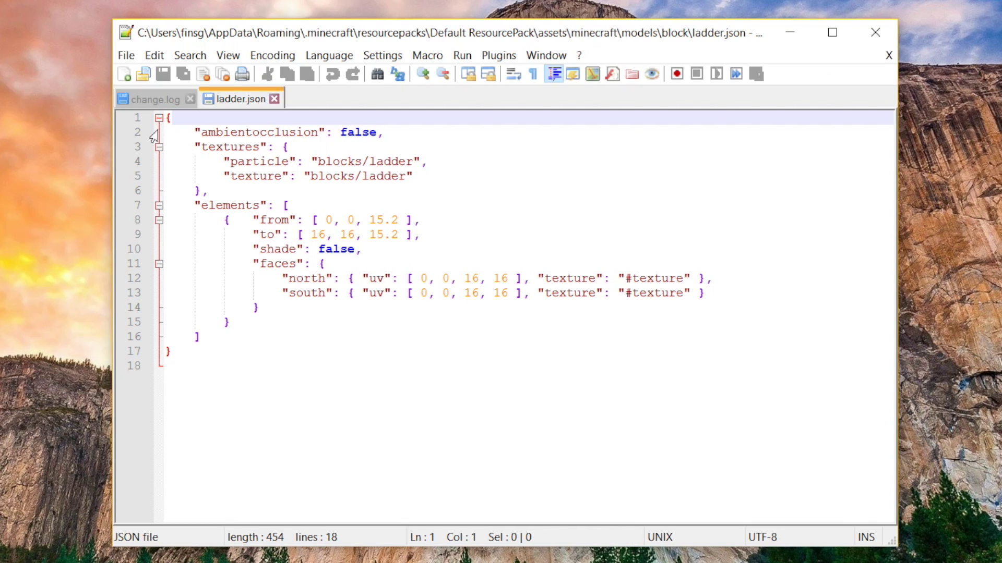
With ladder.json open in Notepad++, examine the ambientocclusion line and the textures block
drag(173, 132, 384, 128)
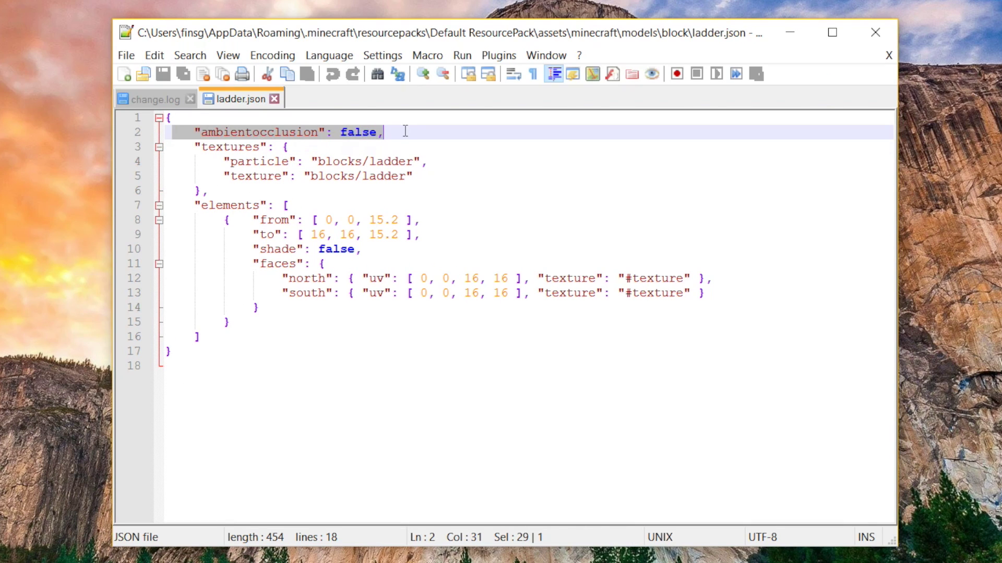
click(405, 131)
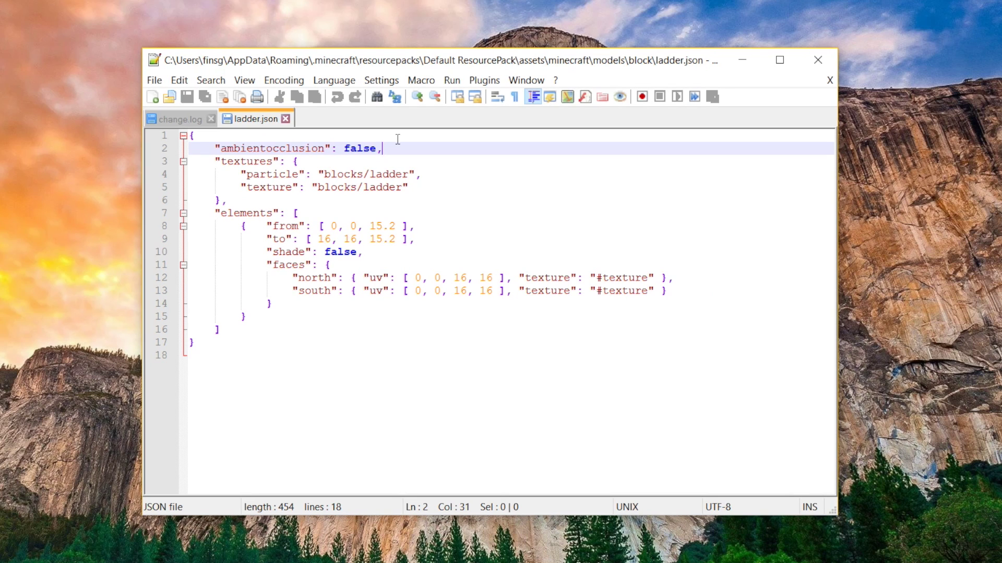
drag(398, 147, 493, 185)
click(493, 185)
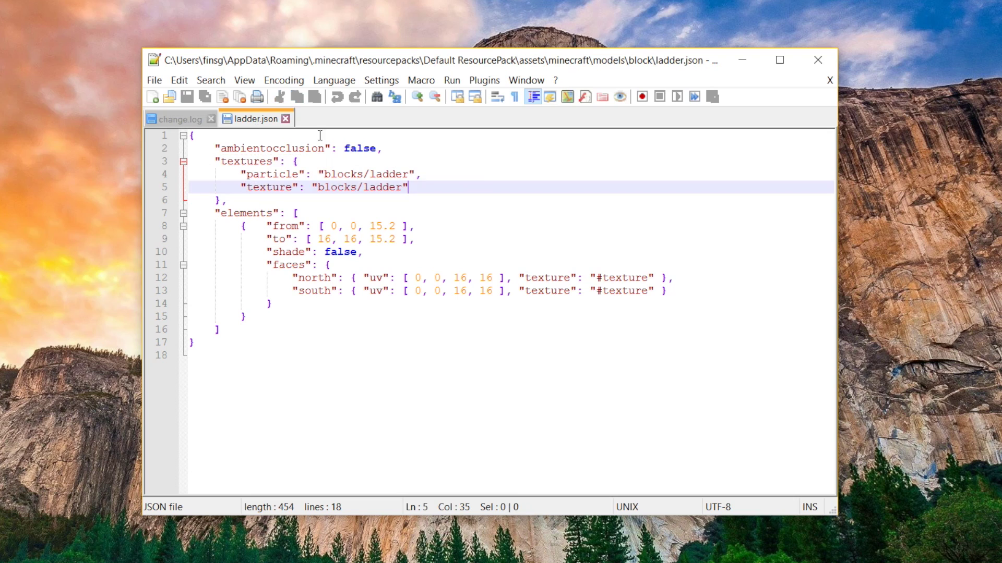
drag(193, 158, 328, 158)
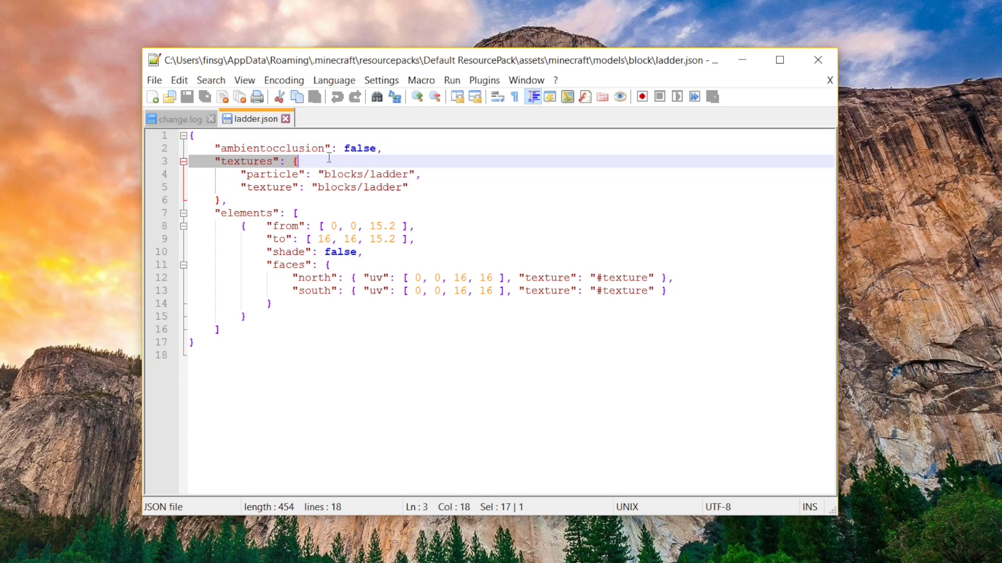
click(361, 200)
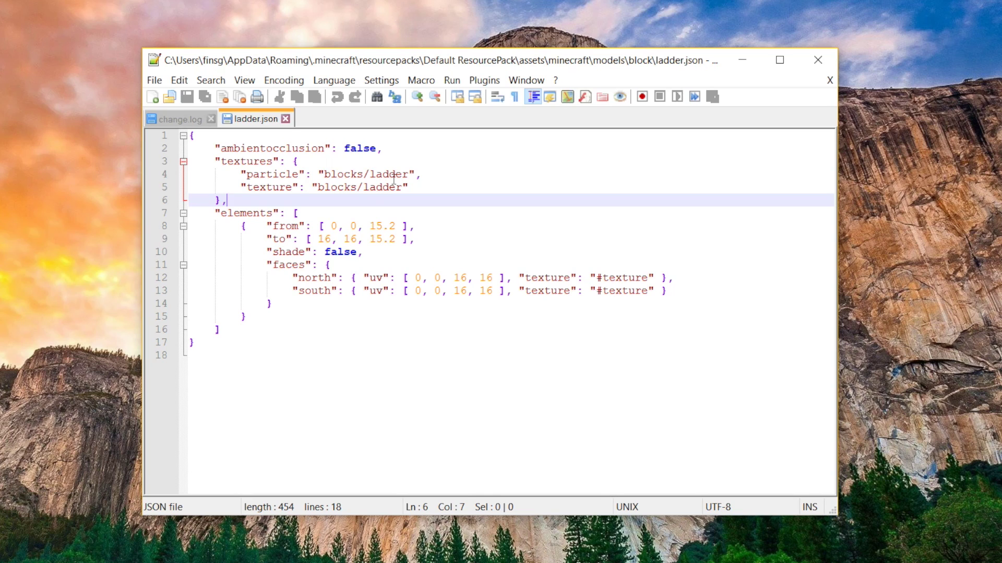
Examine the elements section of ladder.json, including its from, to and faces entries
click(212, 213)
key(ctrl+shift+End)
click(212, 211)
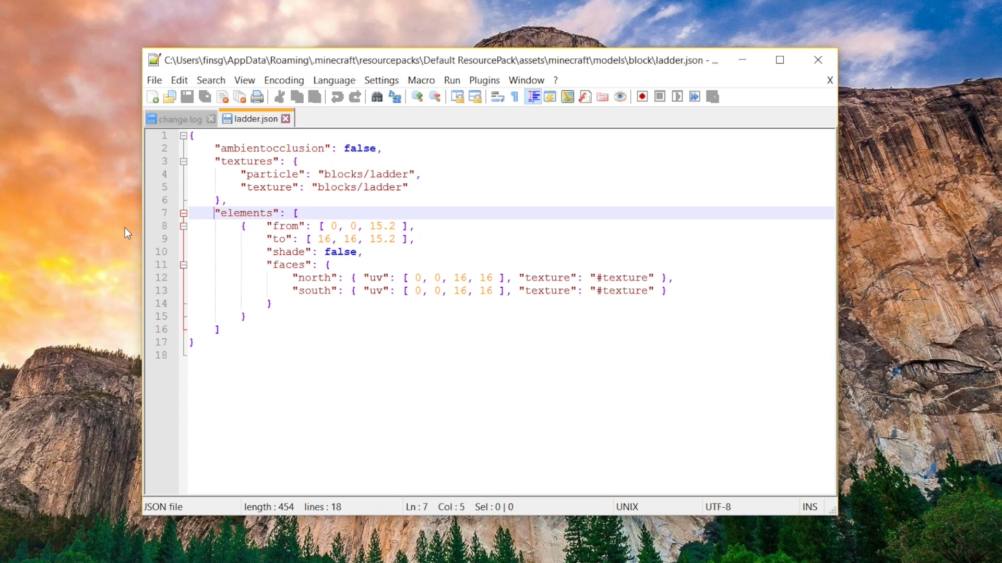
drag(196, 212, 667, 291)
click(357, 225)
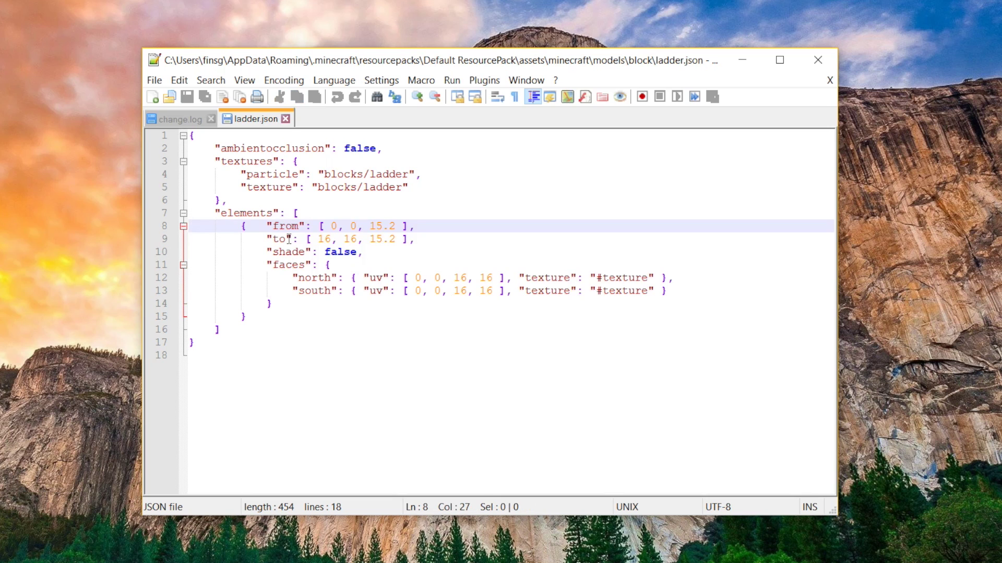
key(ctrl+End)
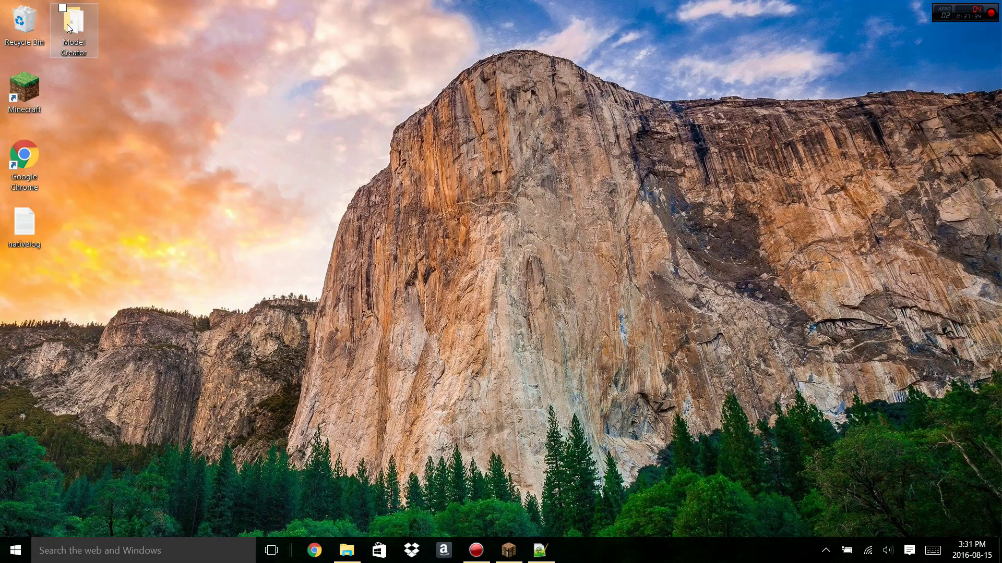
Open the Model Creator folder on the desktop and launch the Model Creator jar file
double_click(72, 24)
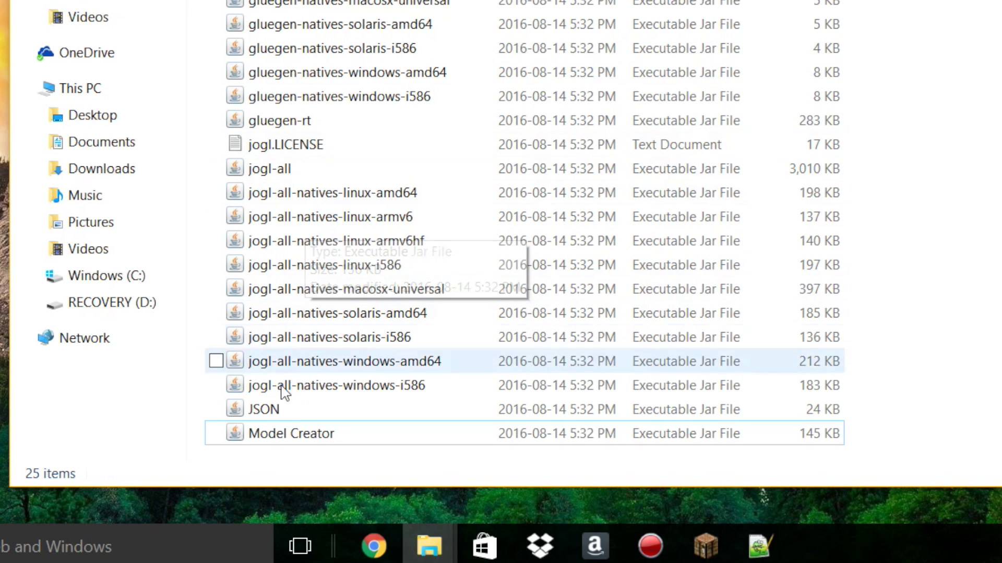
double_click(288, 434)
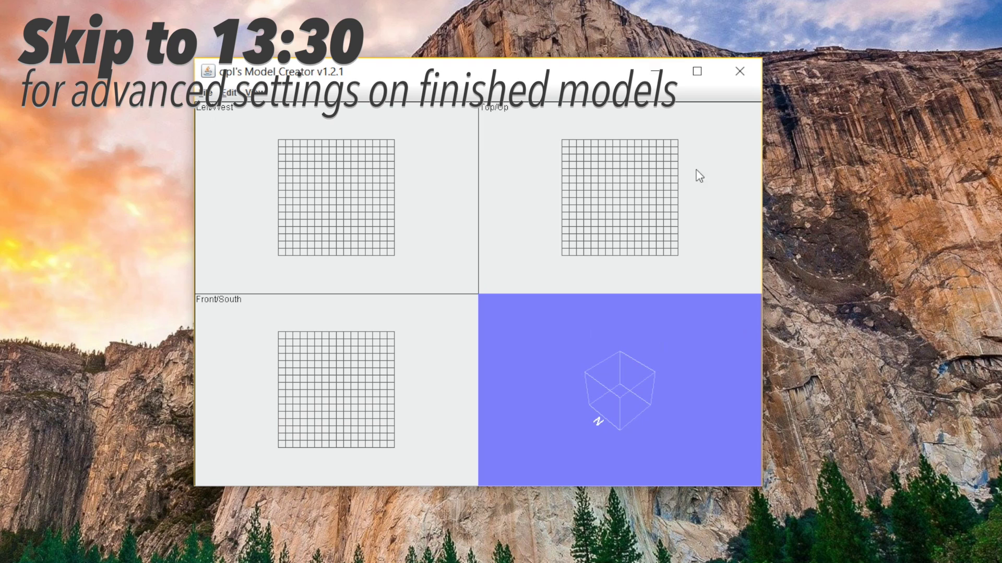
Show the Texture Manager dialog and place it beside the main window
click(257, 93)
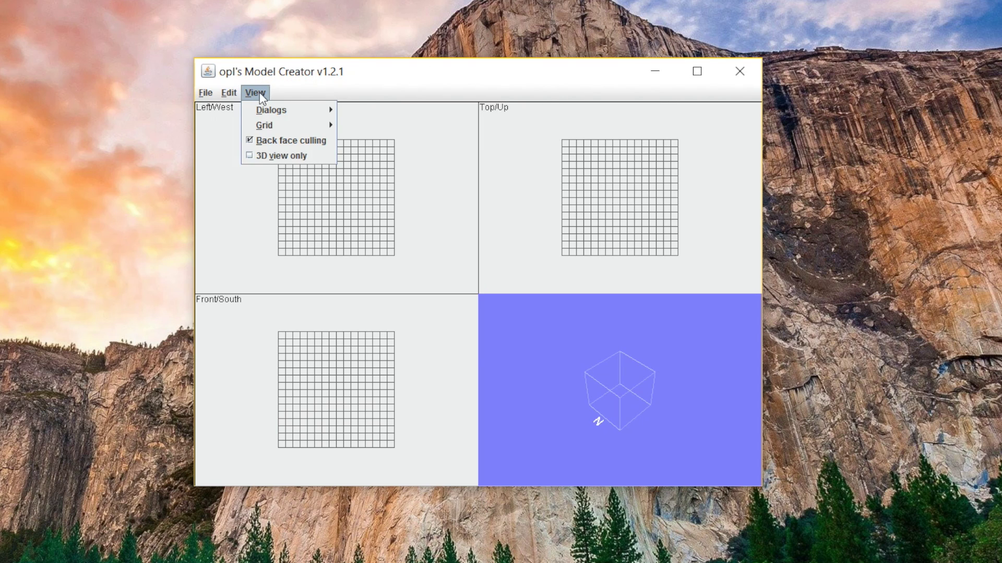
mouse_move(329, 109)
click(366, 109)
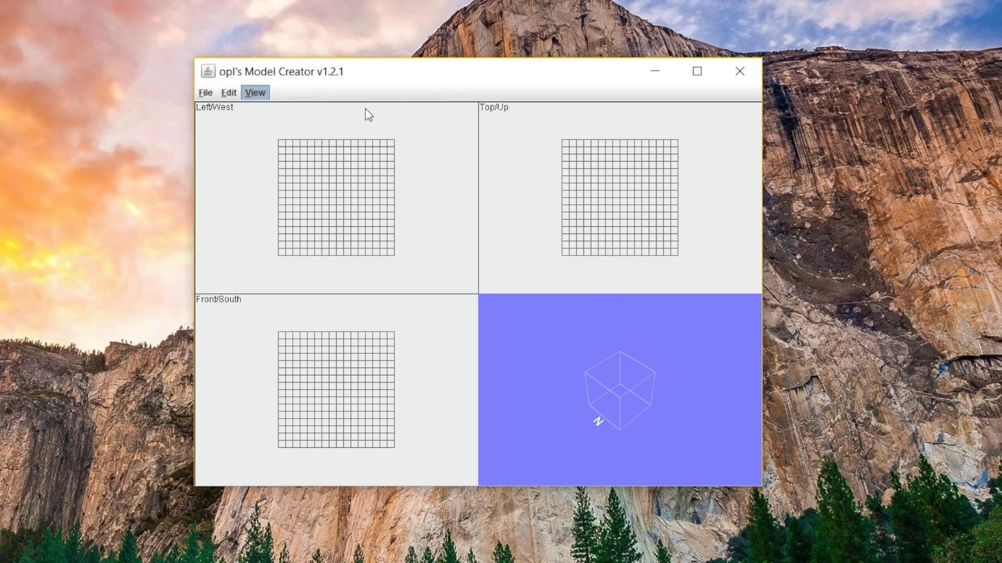
drag(537, 154, 901, 65)
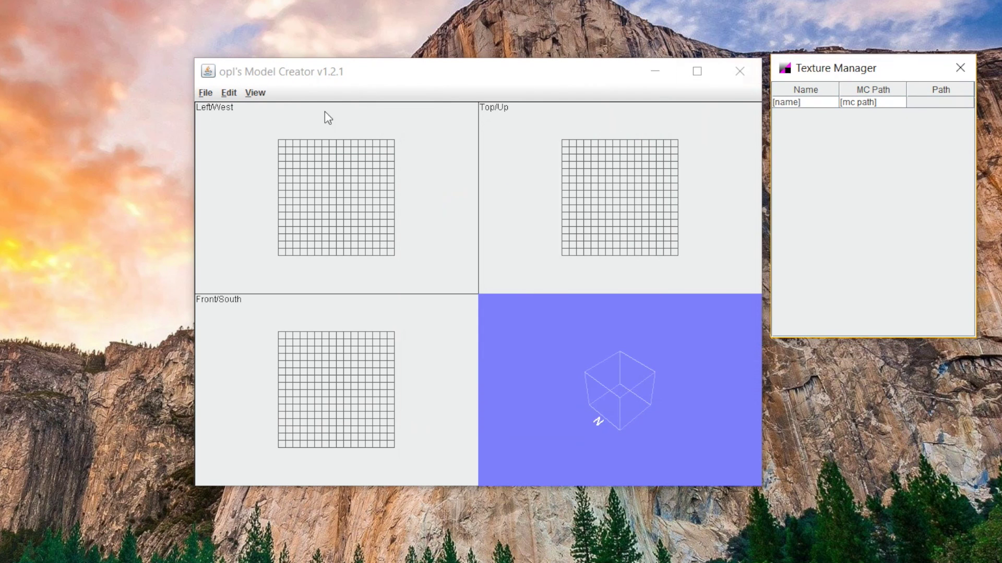
Show the UV Editor and Face Data Settings dialogs and arrange them on the other side of the main window
click(255, 92)
mouse_move(274, 108)
click(379, 124)
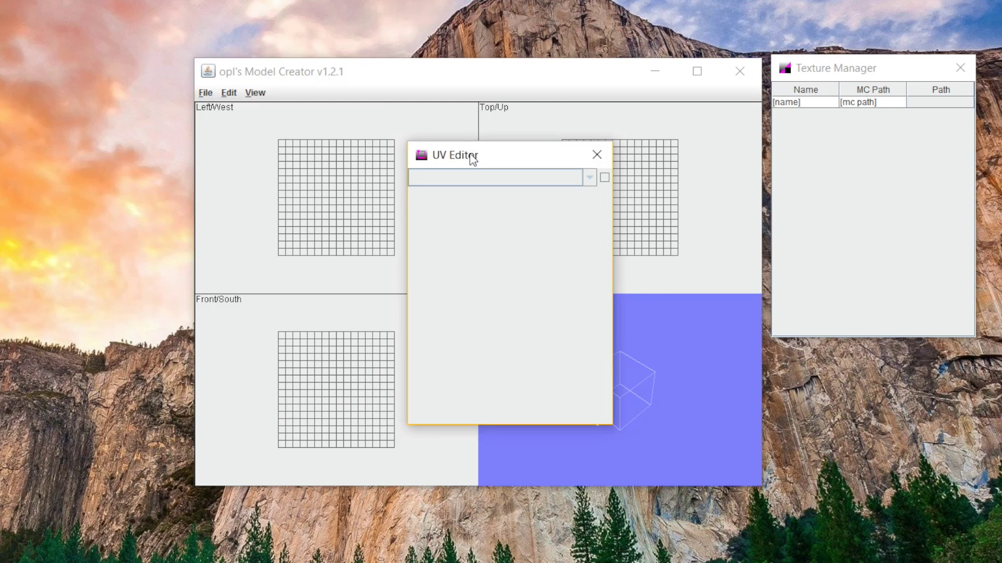
drag(472, 159, 41, 80)
click(256, 92)
click(378, 139)
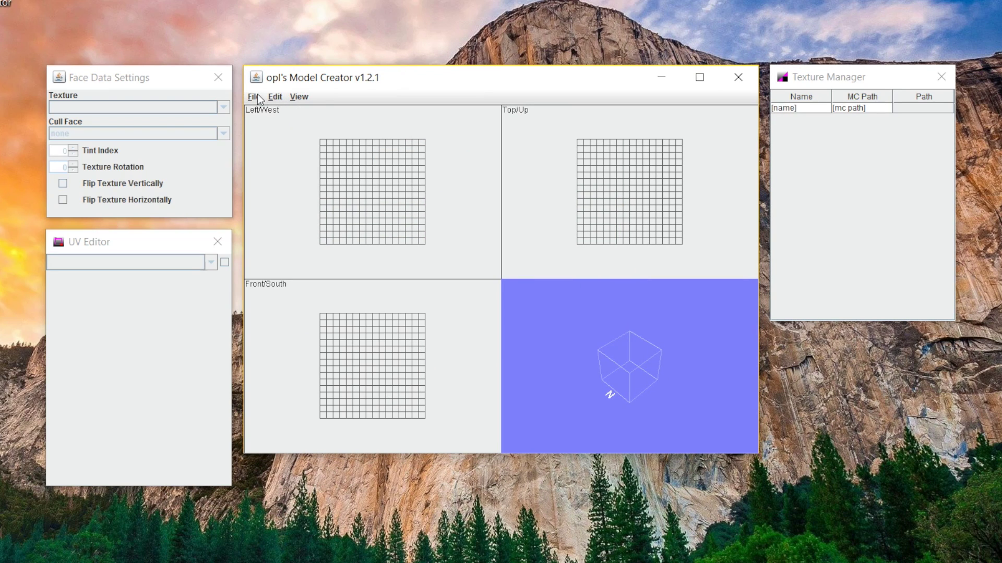
Open the ladder block model from the Default ResourcePack's assets/minecraft/models/block folder
click(257, 97)
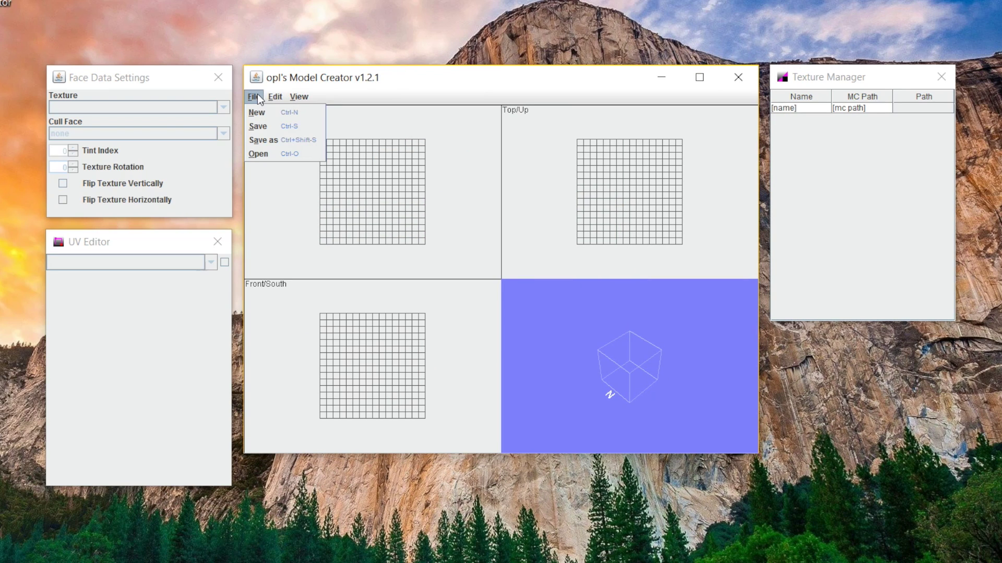
click(267, 154)
click(500, 285)
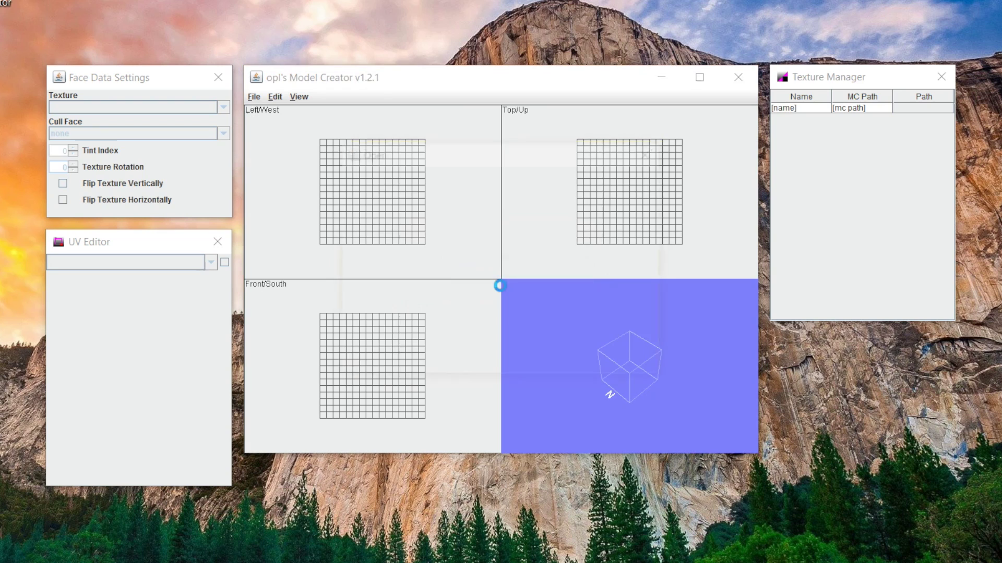
double_click(374, 248)
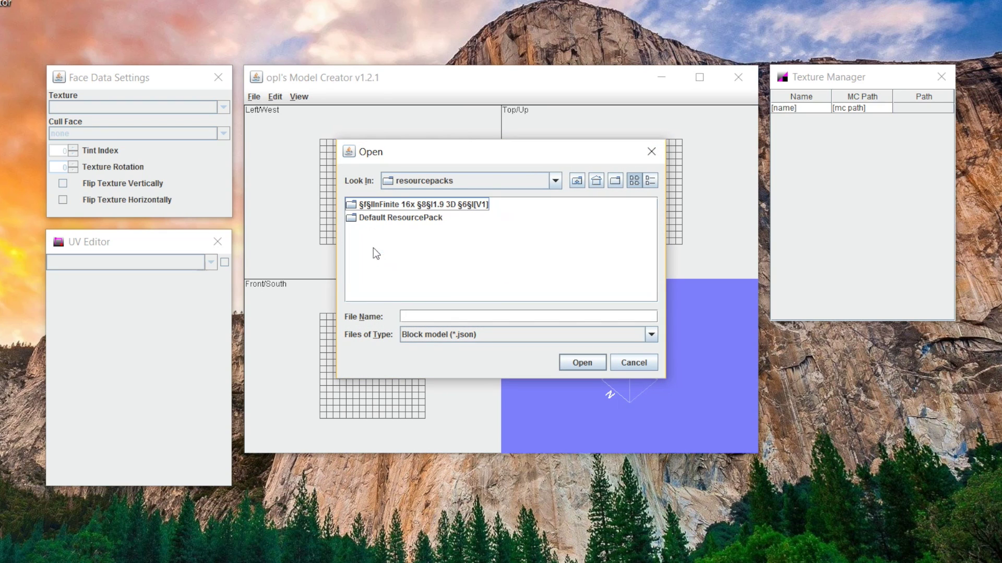
double_click(383, 216)
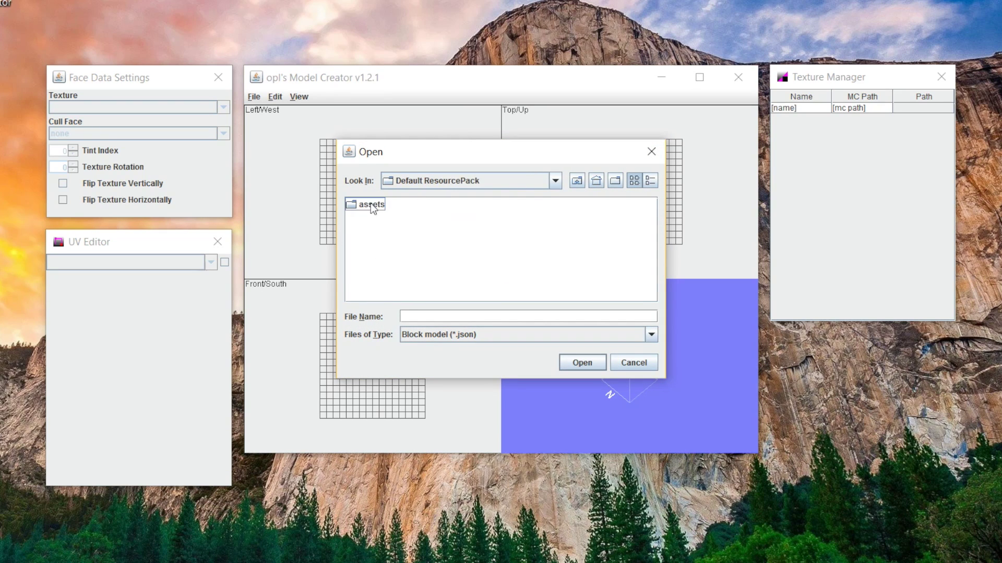
double_click(370, 202)
double_click(370, 205)
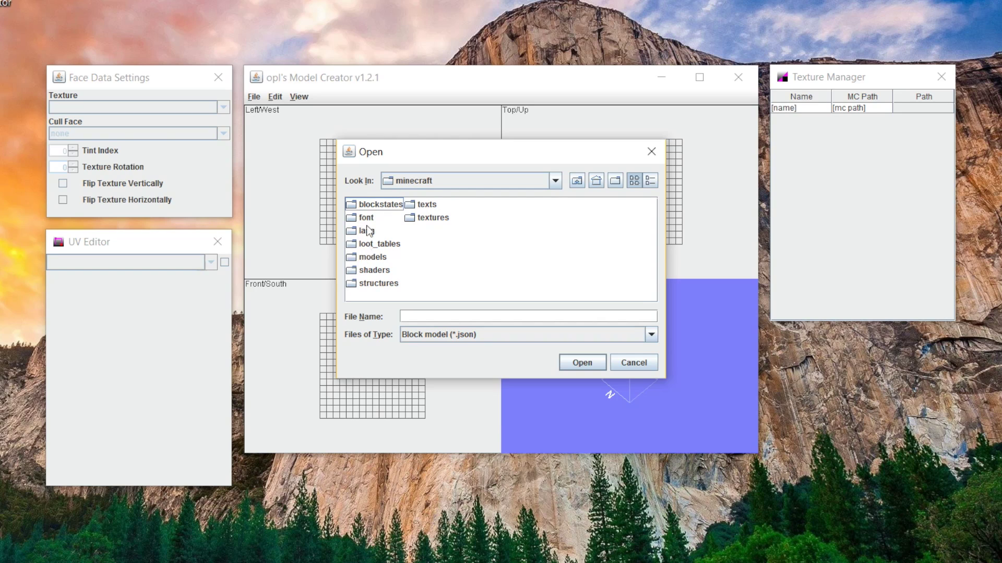
double_click(371, 256)
double_click(374, 205)
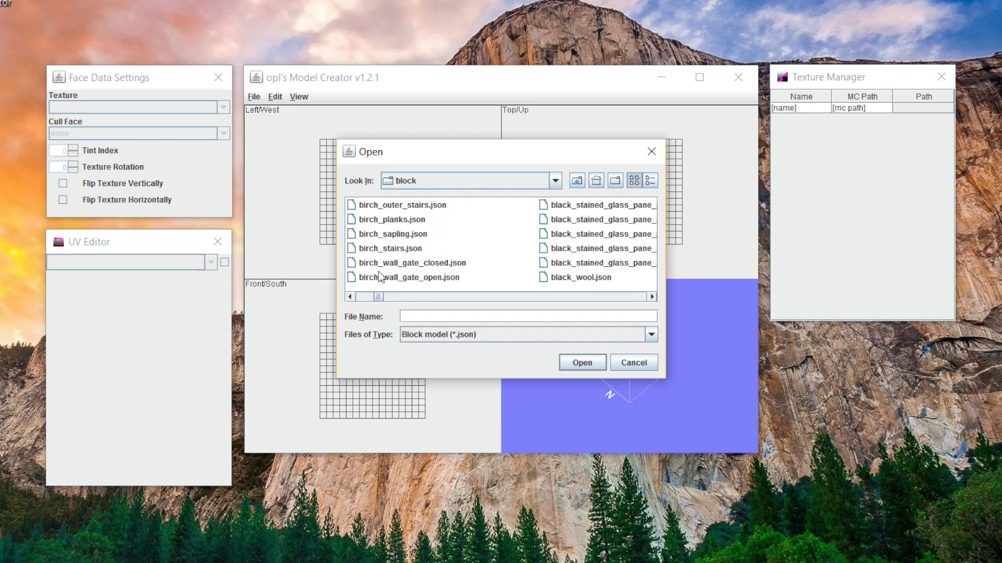
scroll(378, 272, down, 10)
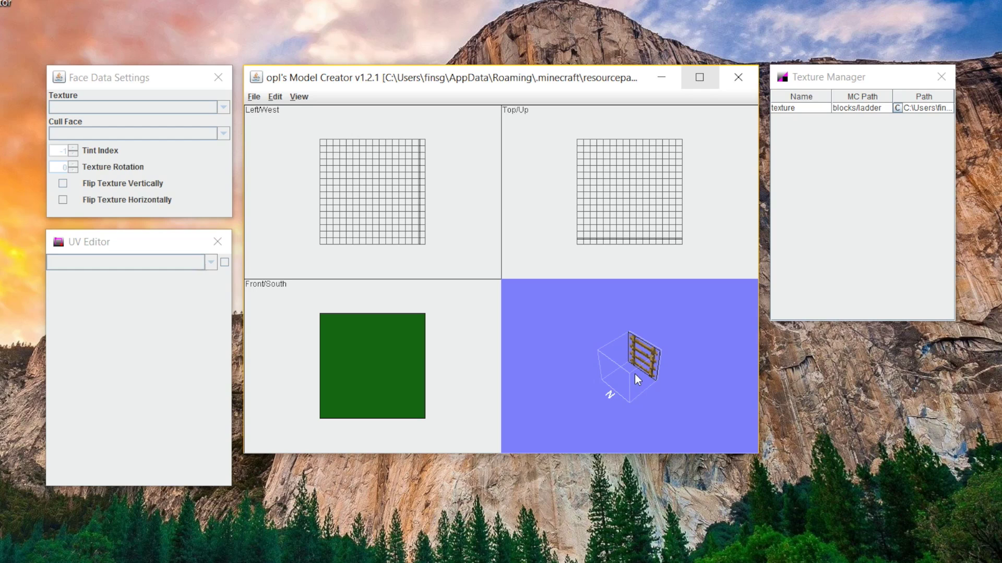
Select the ladder face in the 3D view and choose texture as its texture in the face data settings
scroll(635, 373, up, 6)
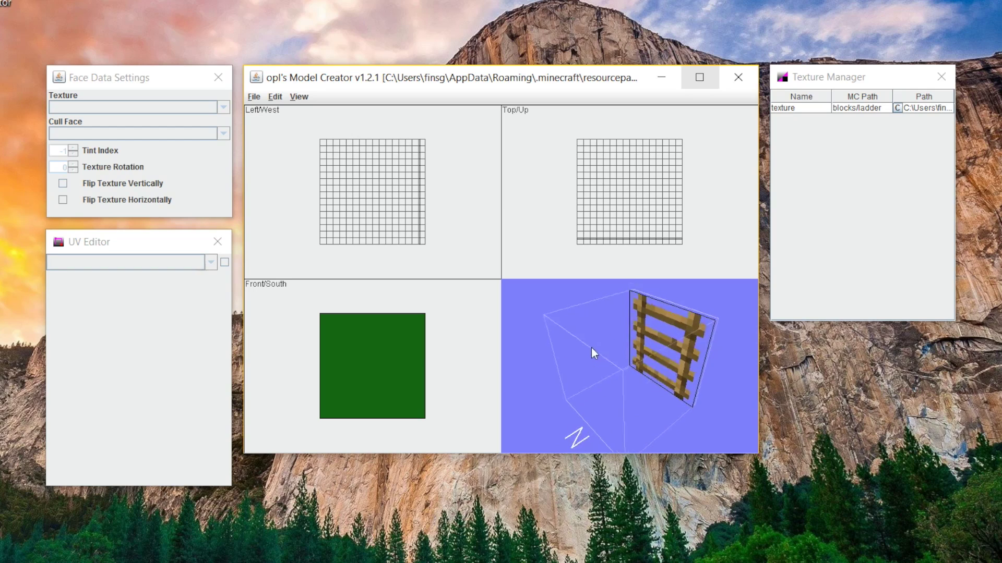
drag(591, 349, 530, 318)
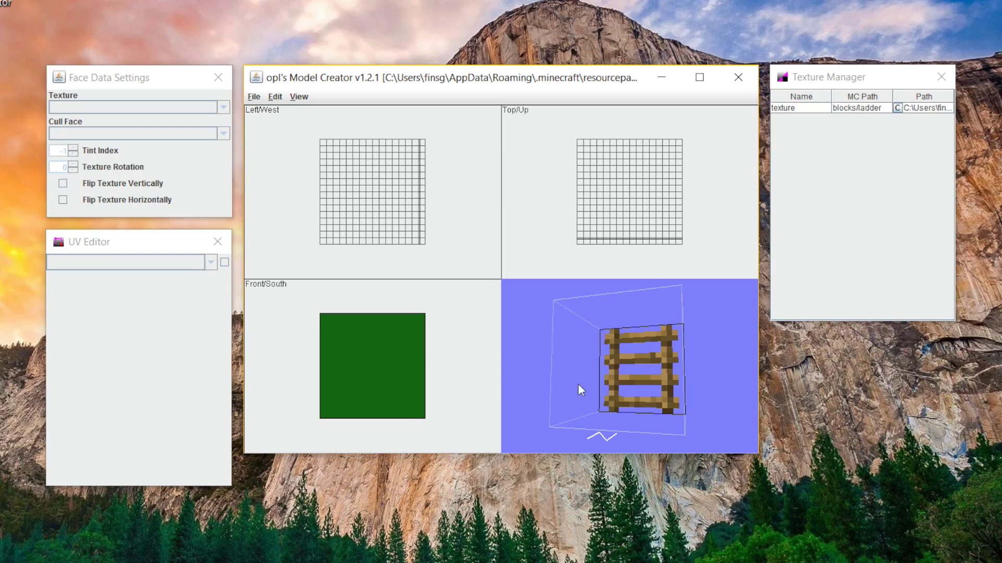
click(637, 341)
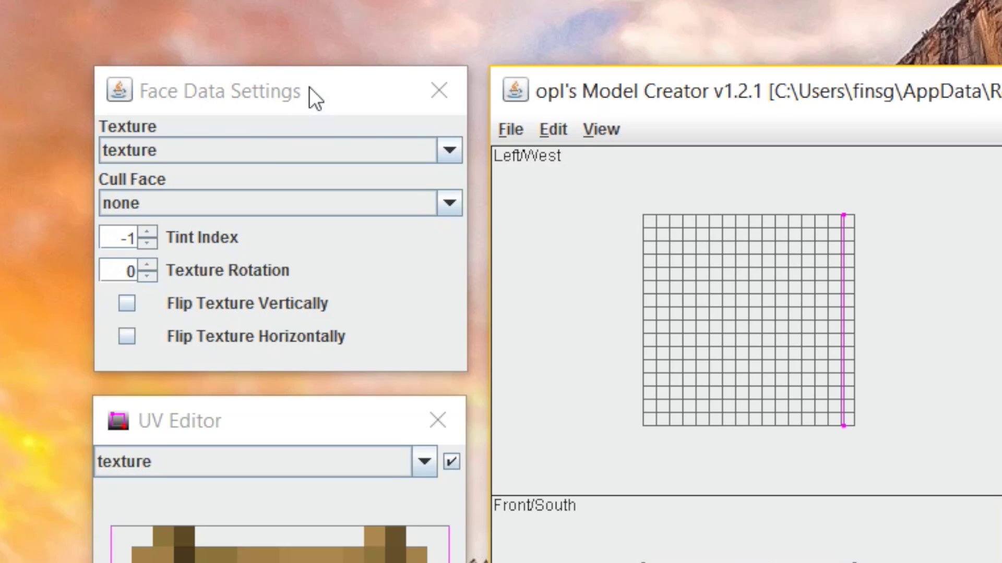
click(309, 87)
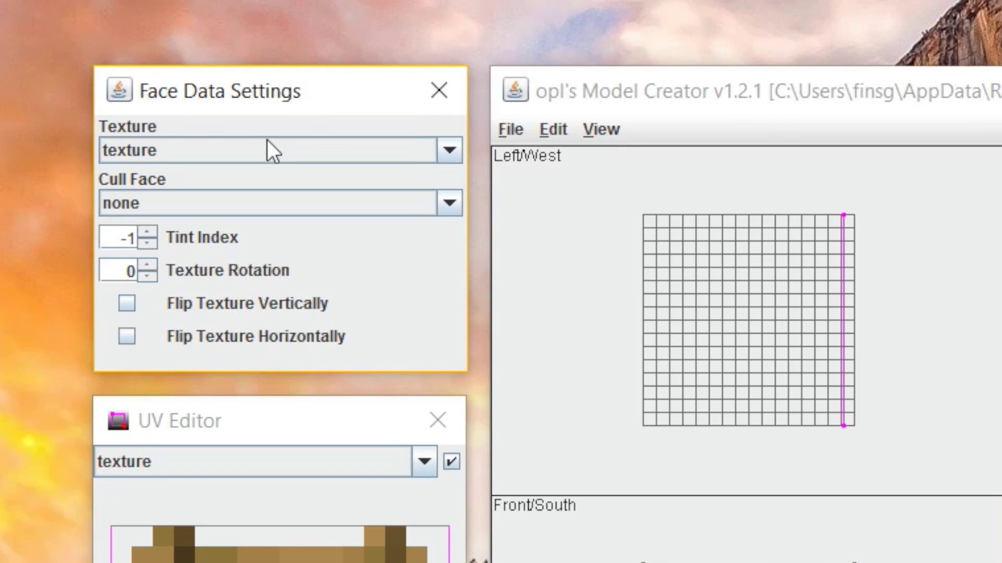
click(455, 156)
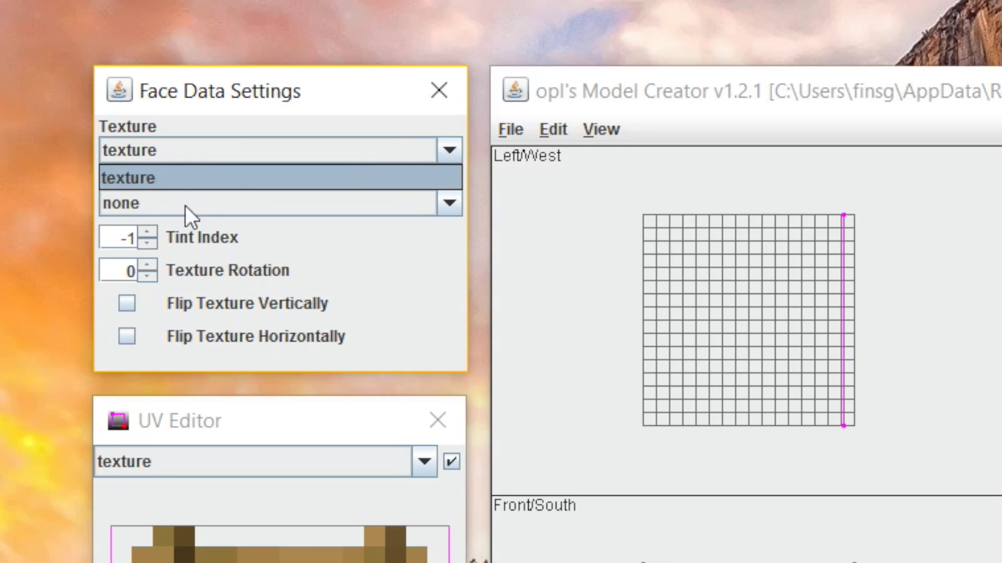
click(127, 172)
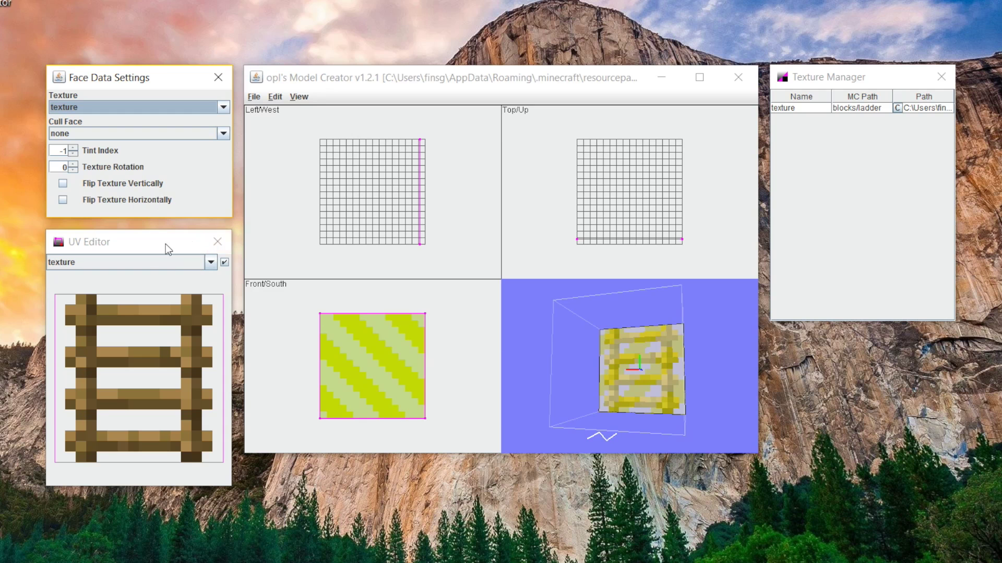
Shrink the ladder face's UV area to the two-by-two-pixel patch where the lowest rung meets the right-hand rail
click(313, 423)
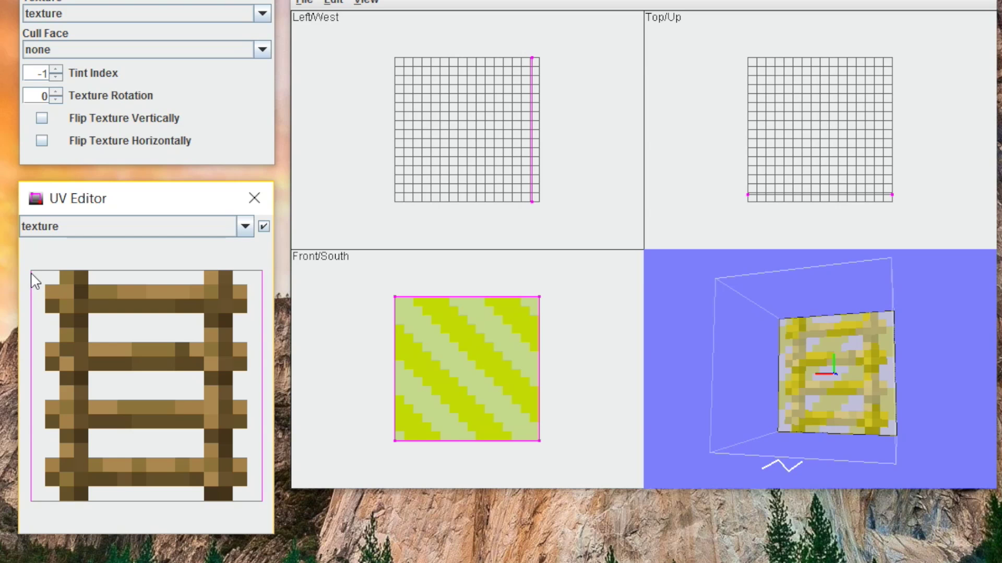
click(33, 274)
drag(33, 275, 204, 458)
drag(262, 503, 233, 487)
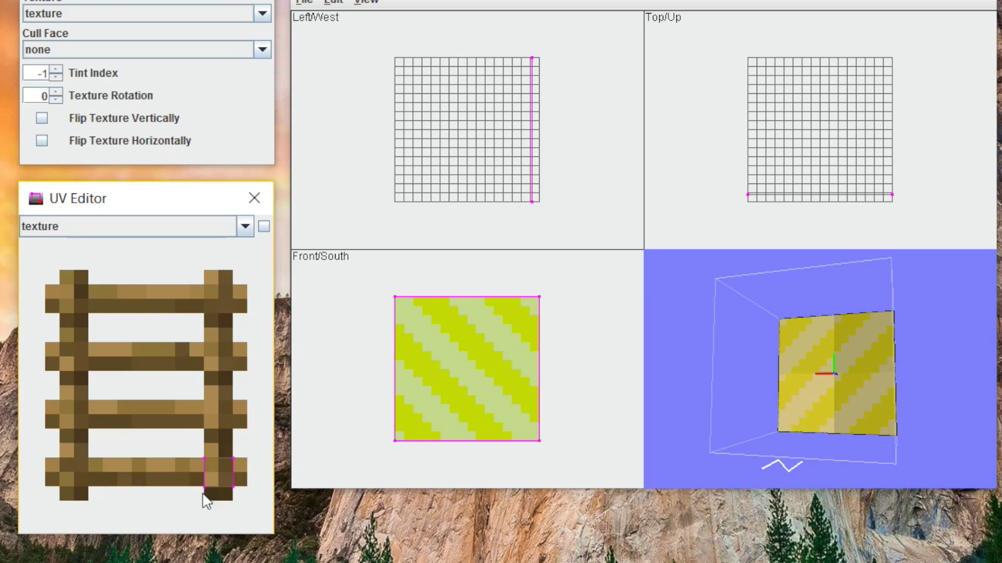
Inspect the remapped face in the 3D view and extend its UV area back over the whole ladder texture
click(766, 371)
drag(838, 425, 786, 392)
click(421, 318)
drag(205, 459, 25, 264)
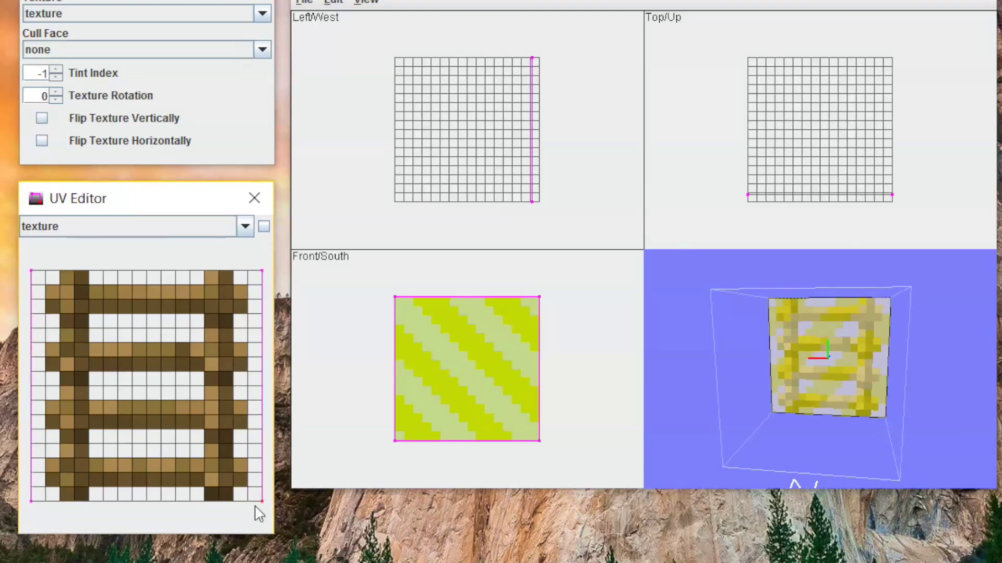
Try replacing ladder with another file name in the particle entry's MC path in the Texture Manager
click(799, 125)
click(849, 77)
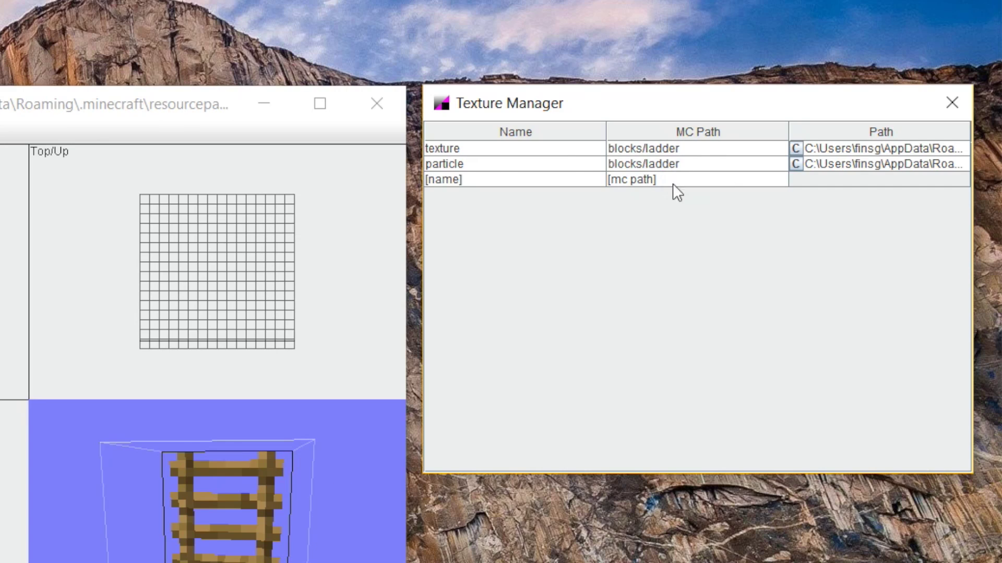
click(685, 168)
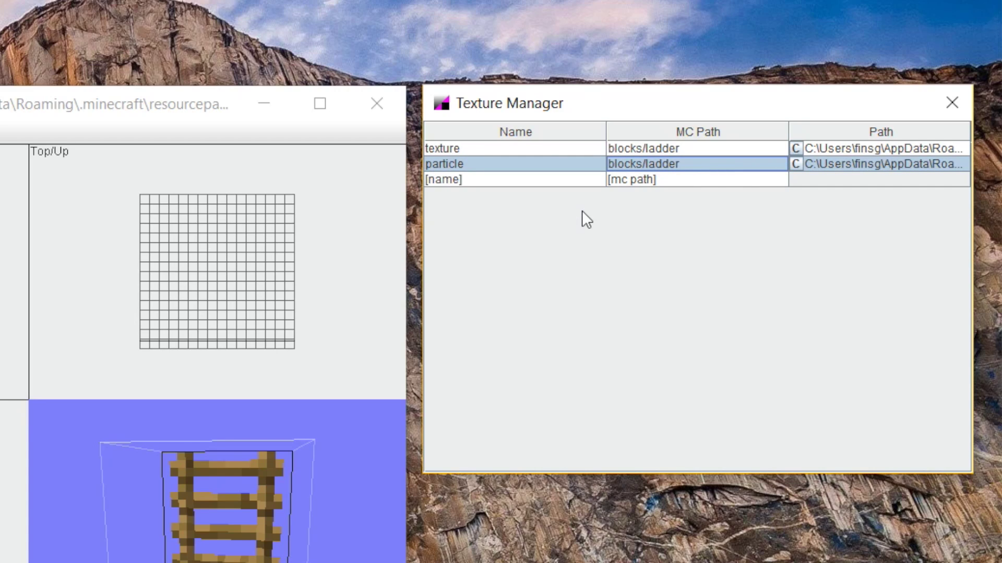
double_click(694, 164)
key(BackSpace)
key(BackSpace)
key(BackSpace)
key(BackSpace)
key(BackSpace)
key(BackSpace)
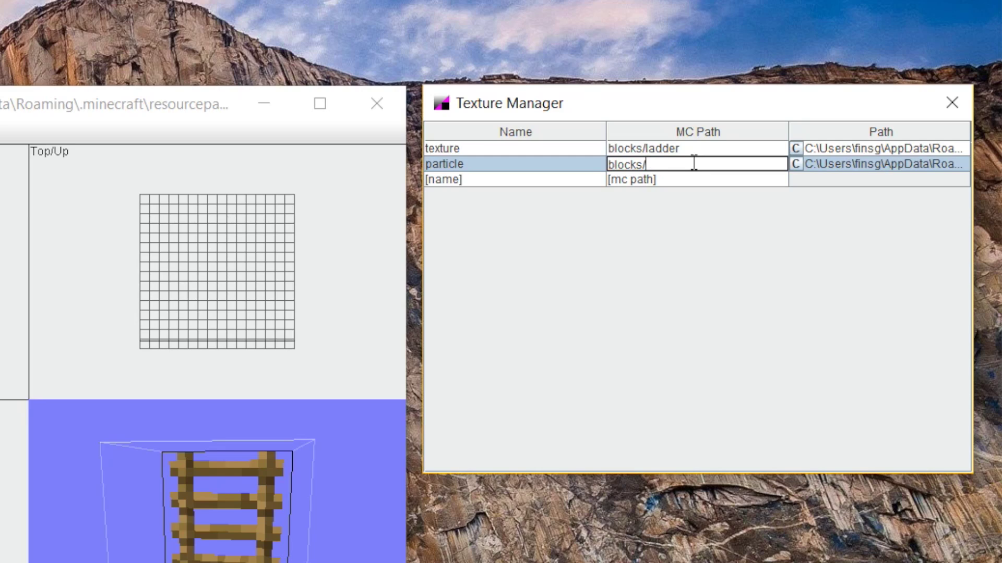
text(file.)
text(ng)
double_click(672, 164)
Name the empty entry in the Texture Manager woodside
click(501, 179)
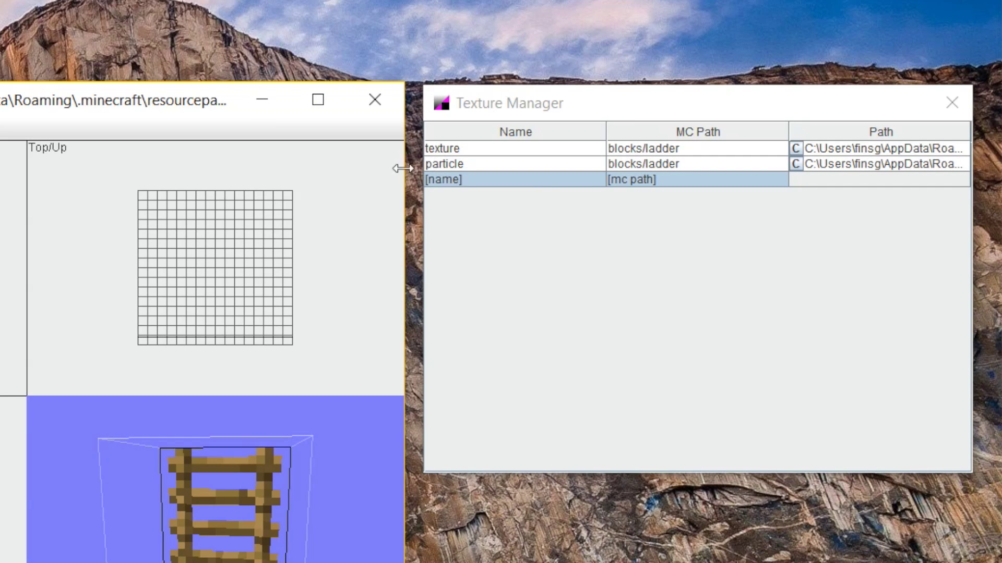
double_click(466, 179)
drag(468, 179, 377, 170)
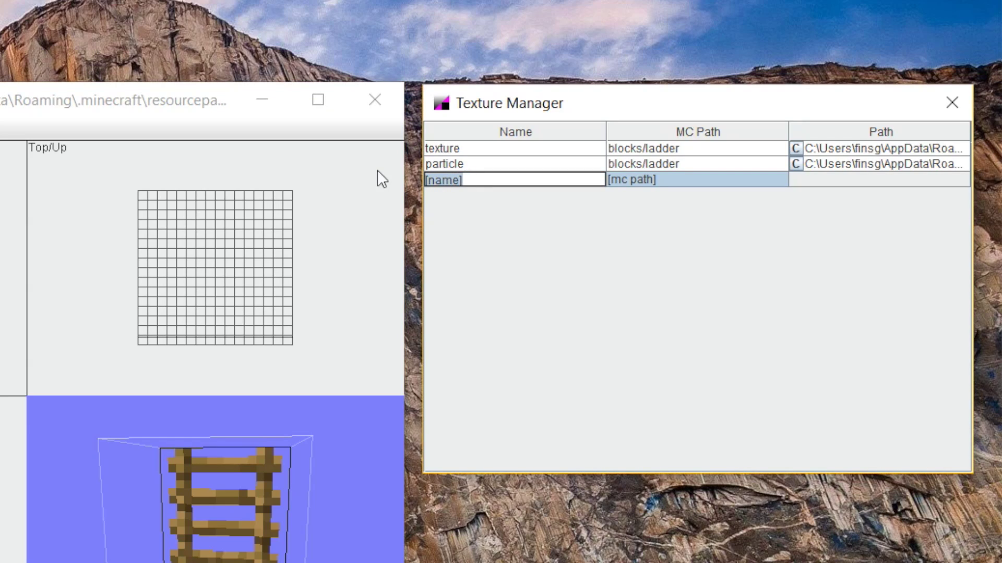
text(woodside)
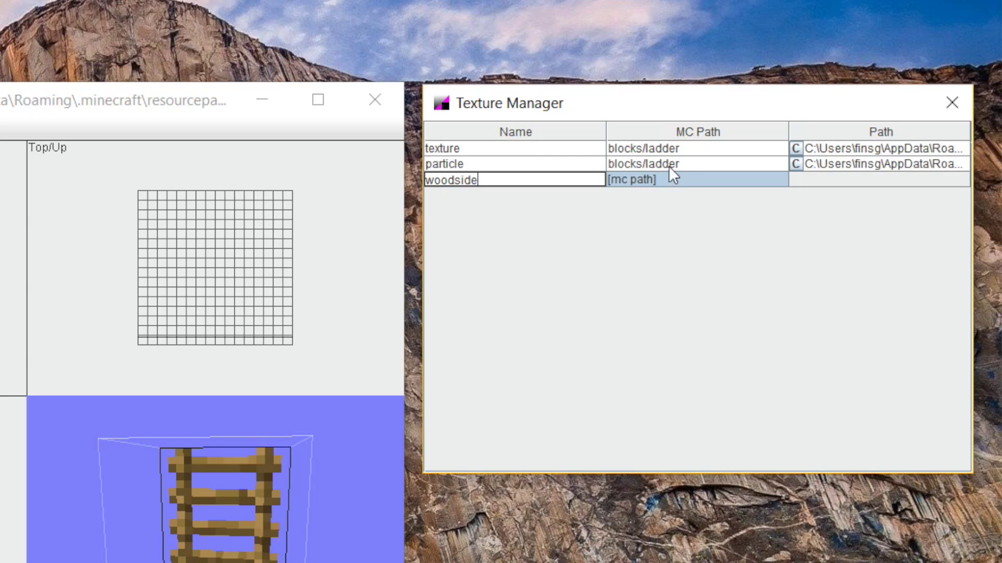
Set the woodside texture's MC path to blocks/planks_oak
double_click(662, 180)
drag(663, 180, 559, 180)
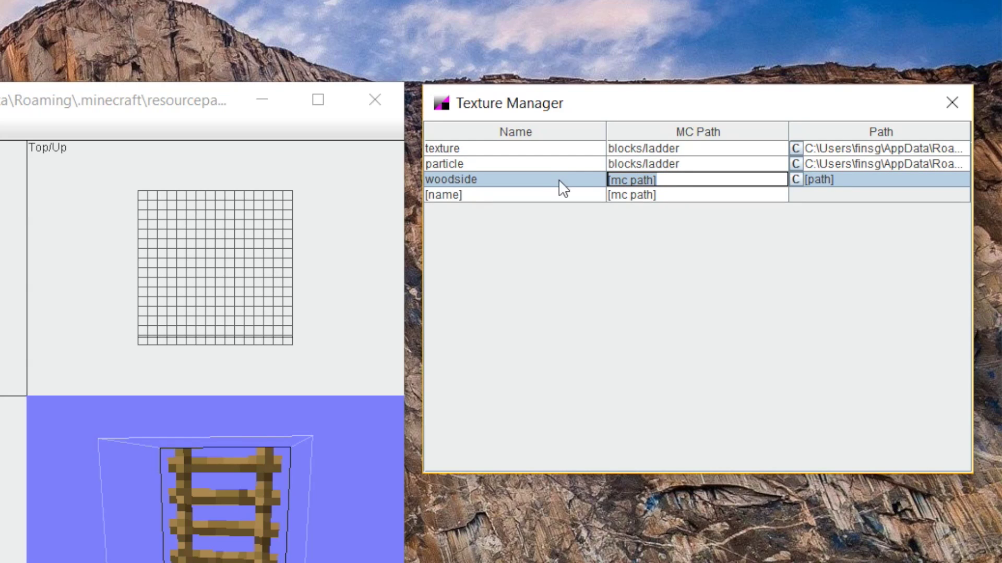
text(blocks/pl)
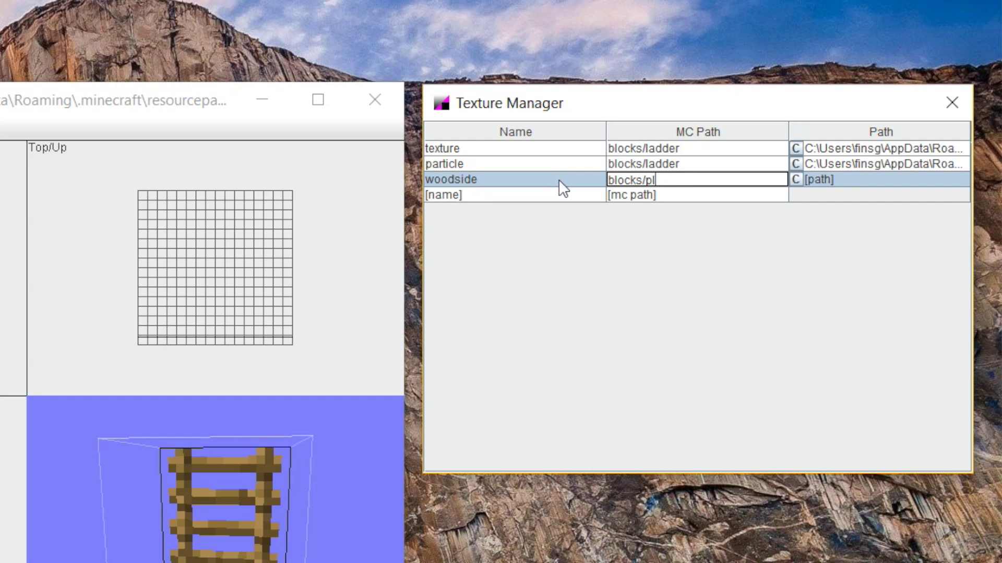
text(anks_oak)
key(Return)
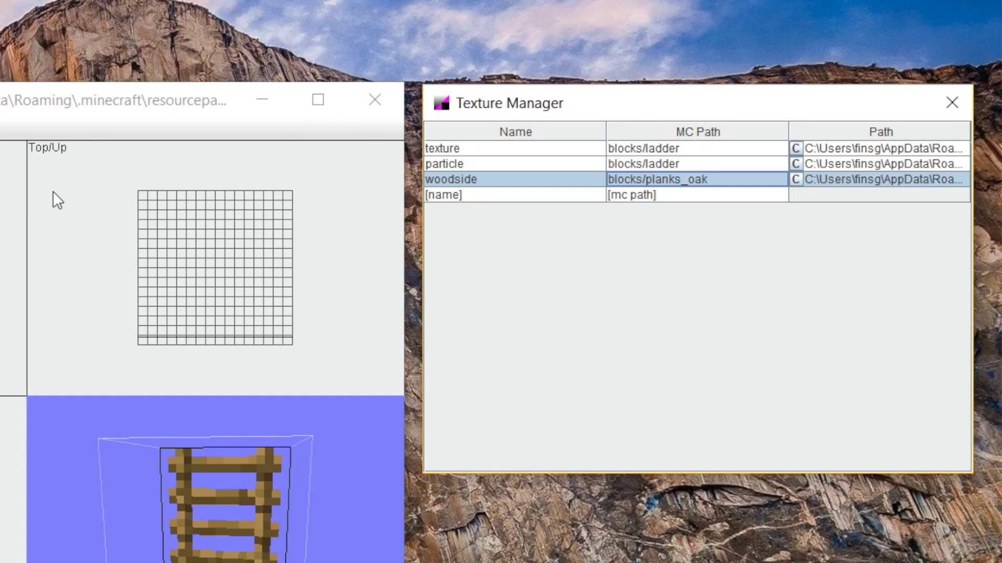
click(797, 178)
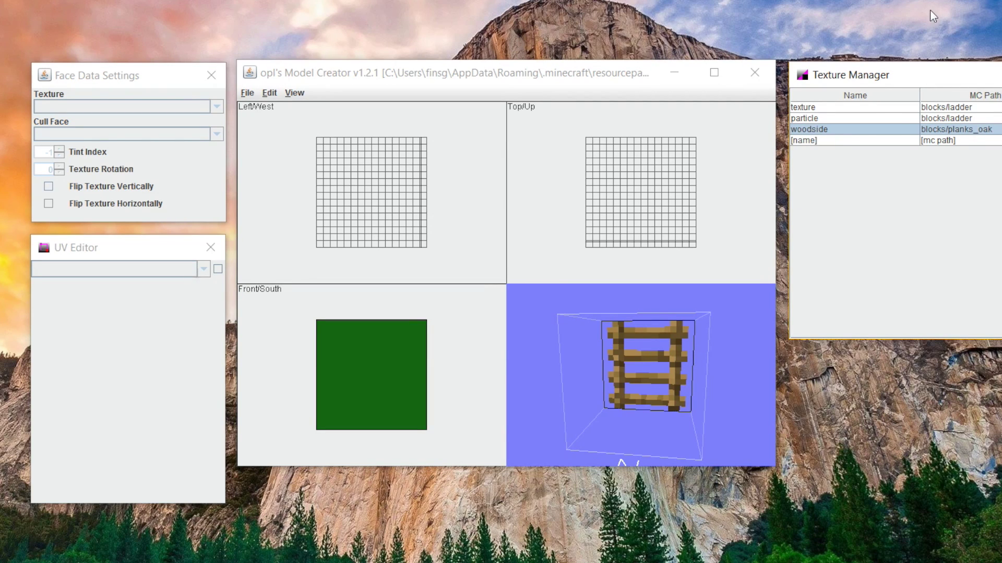
Add a new element to the ladder model
click(300, 79)
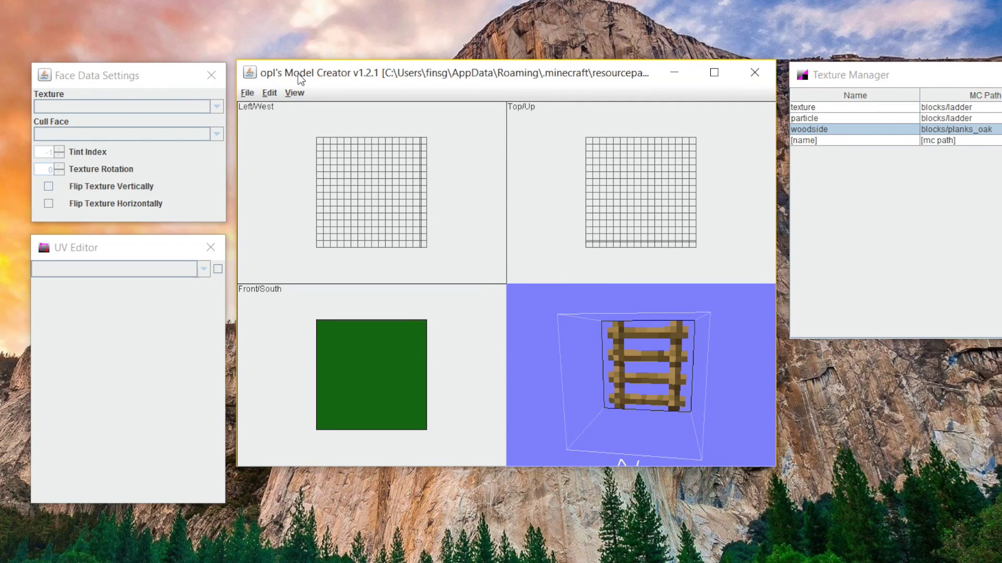
click(267, 93)
click(266, 93)
click(267, 92)
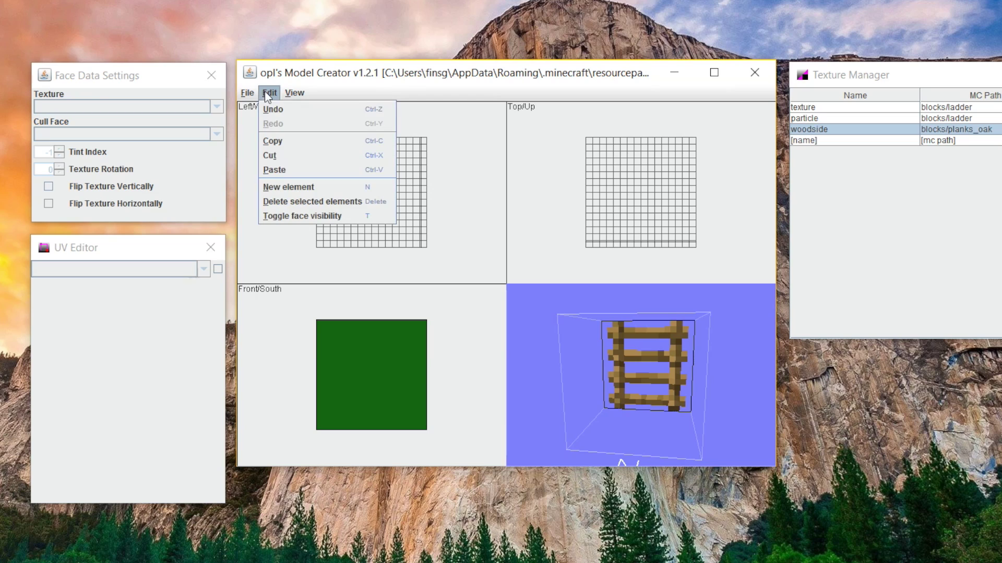
click(291, 186)
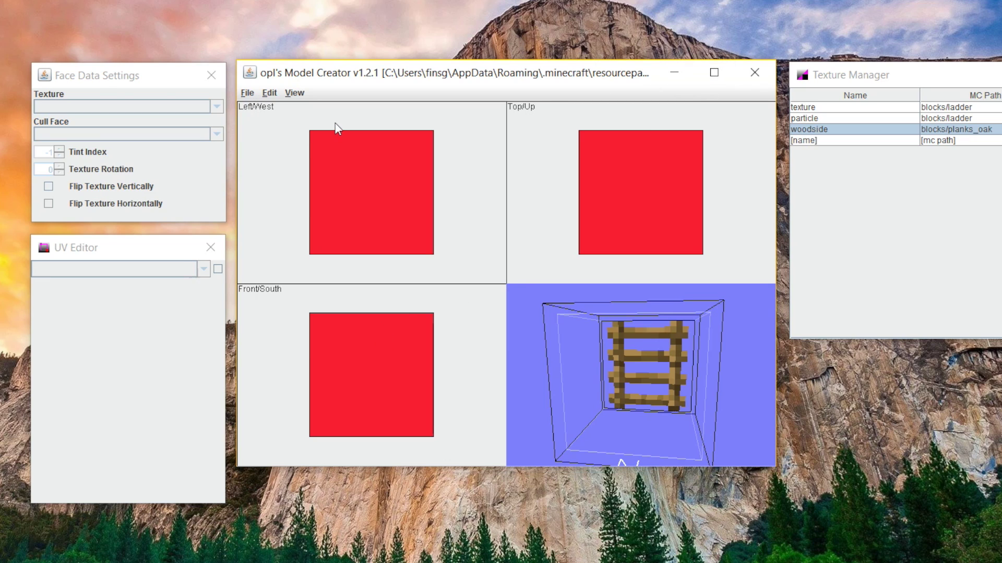
Narrow the new element in the Left/West view to a strip about 3 units deep
click(335, 146)
drag(310, 131, 325, 145)
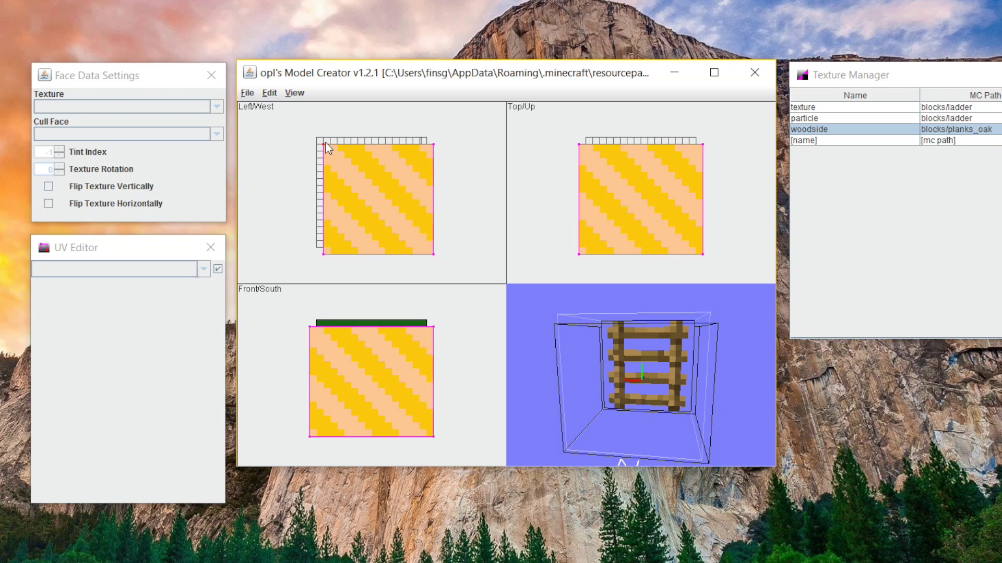
drag(325, 143, 385, 252)
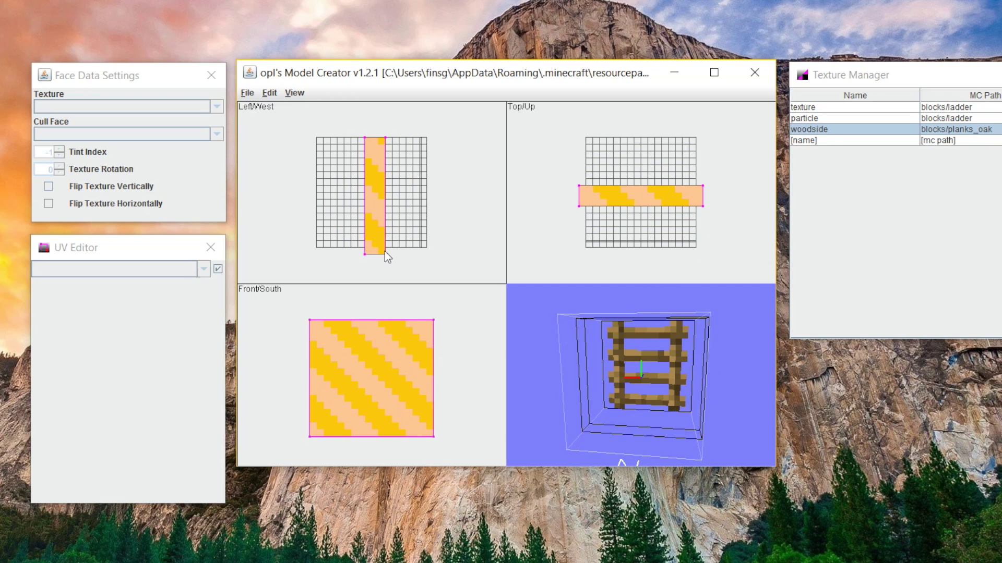
Narrow the element to a full-height vertical post about 2 by 2 units, one unit in from the west side
drag(559, 395, 464, 358)
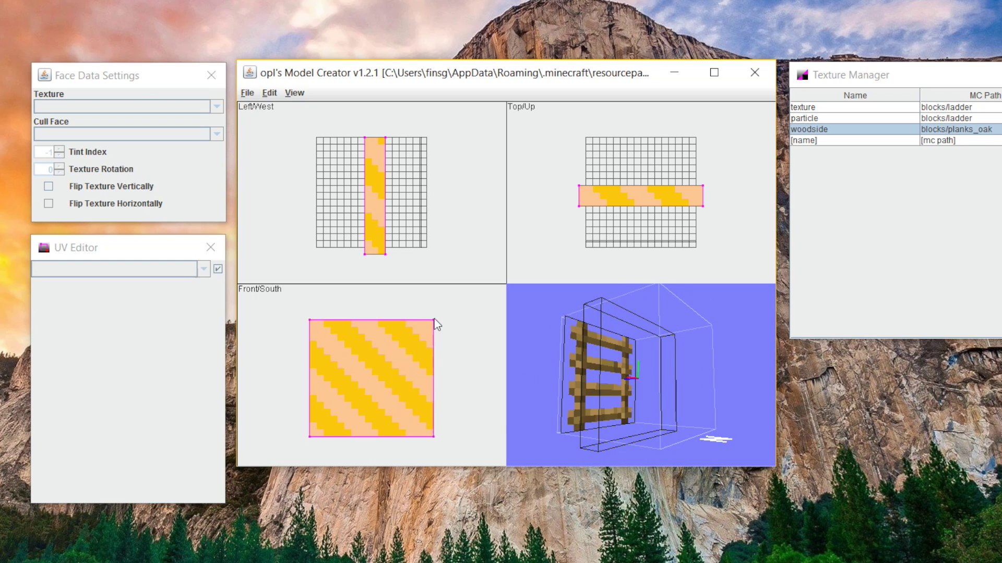
drag(432, 320, 388, 319)
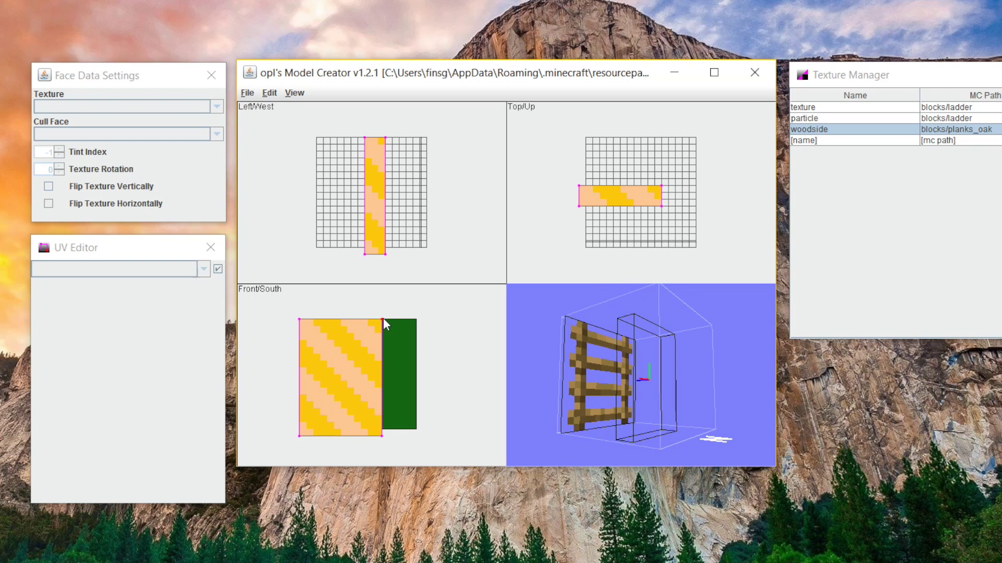
drag(299, 319, 365, 320)
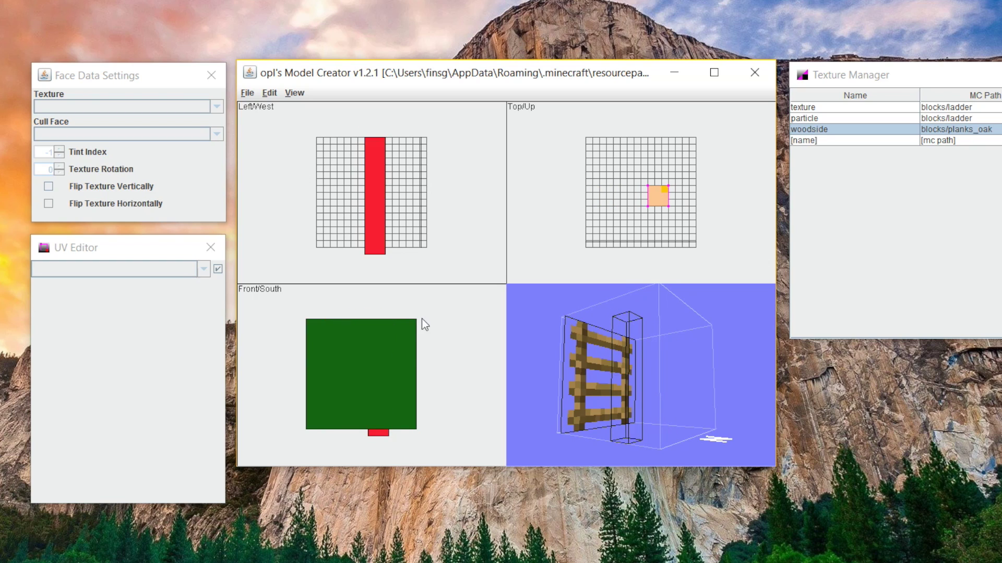
drag(622, 367, 667, 334)
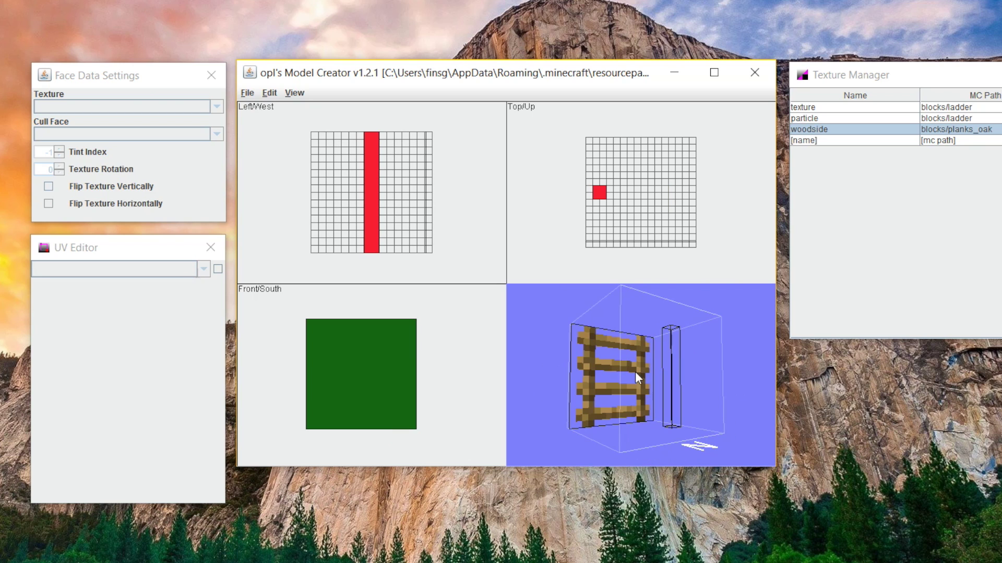
Select the post's hidden faces in the 3D view one side at a time and toggle their visibility on
drag(678, 388, 667, 371)
click(658, 363)
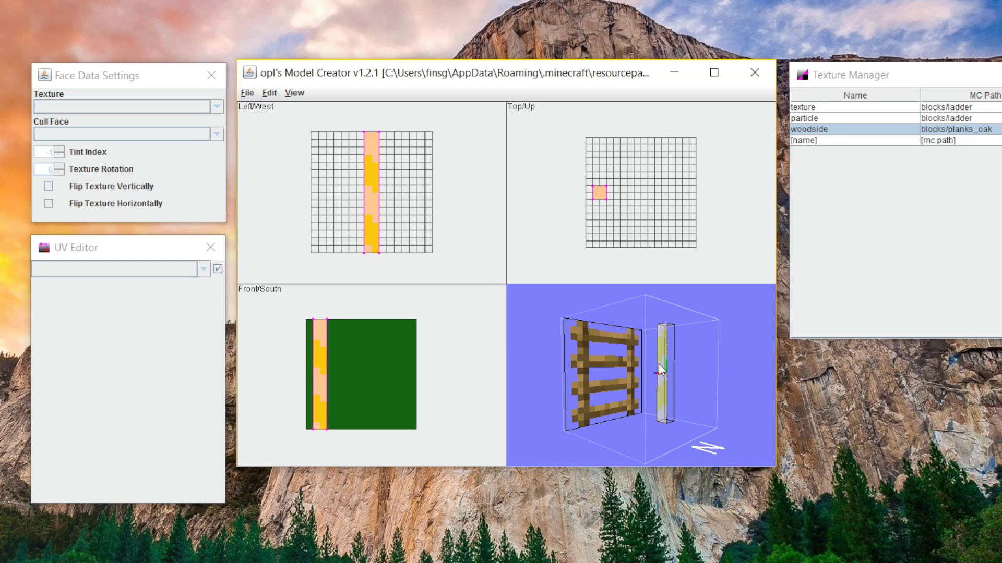
click(712, 363)
click(670, 356)
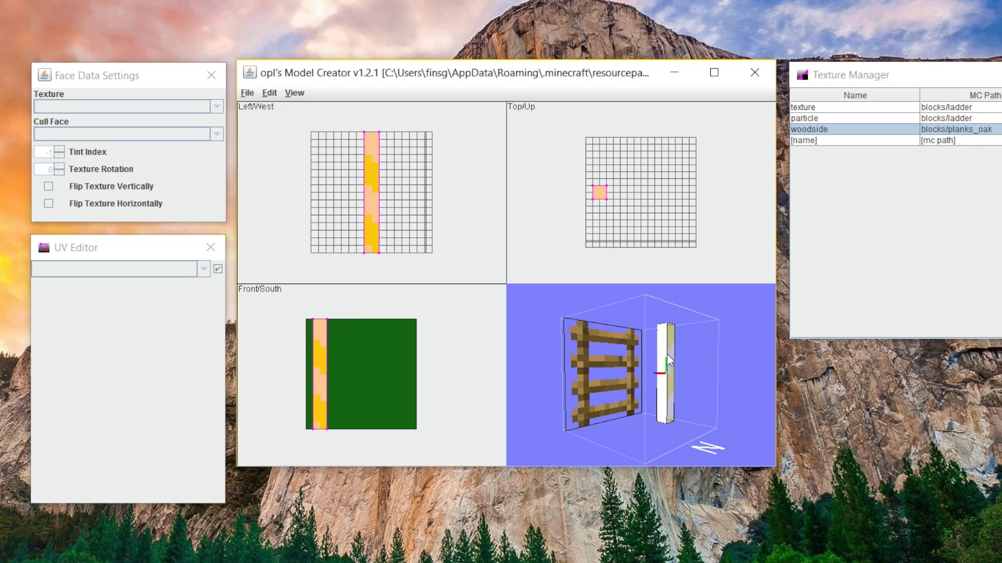
click(671, 359)
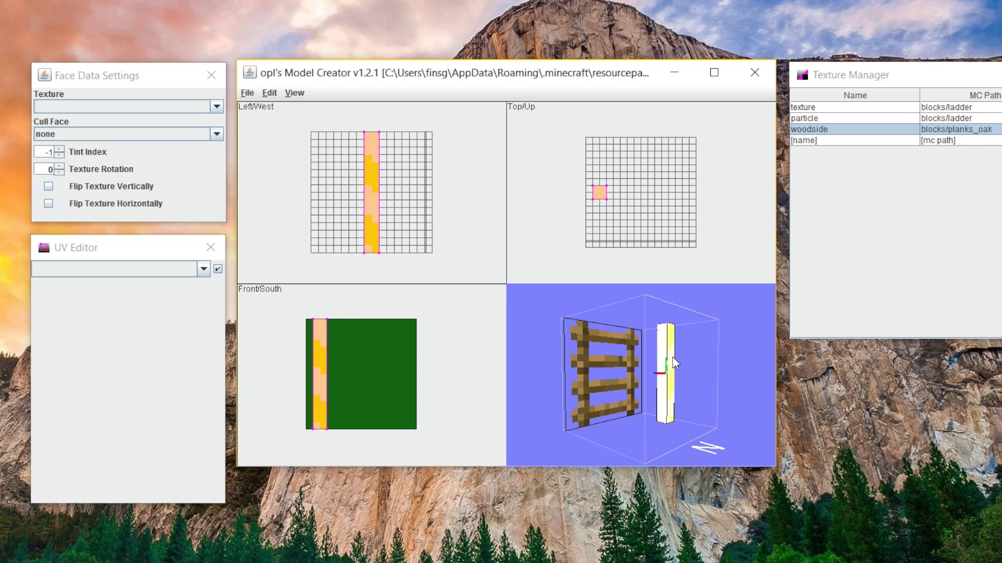
drag(672, 358, 608, 343)
click(616, 341)
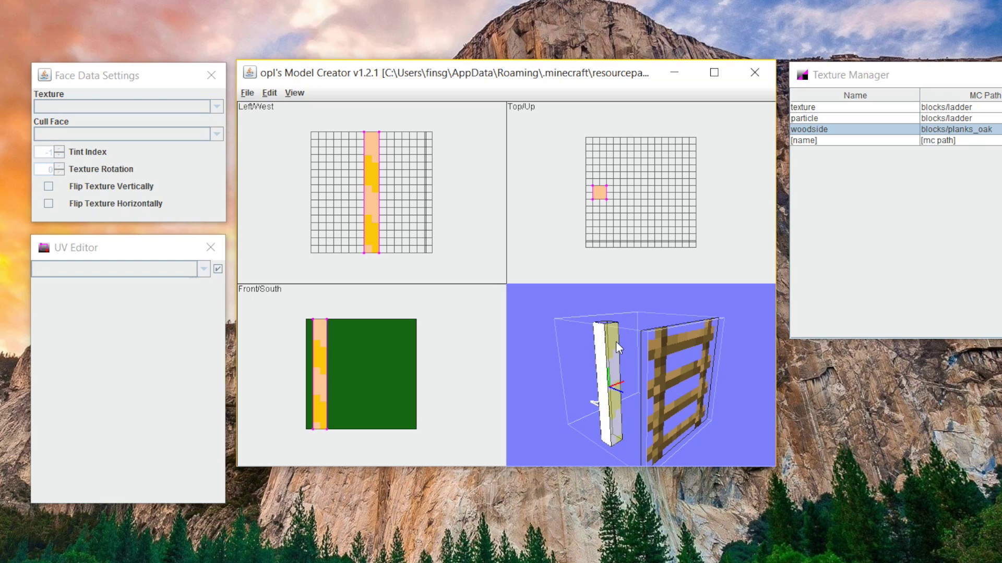
click(615, 341)
drag(756, 378, 597, 389)
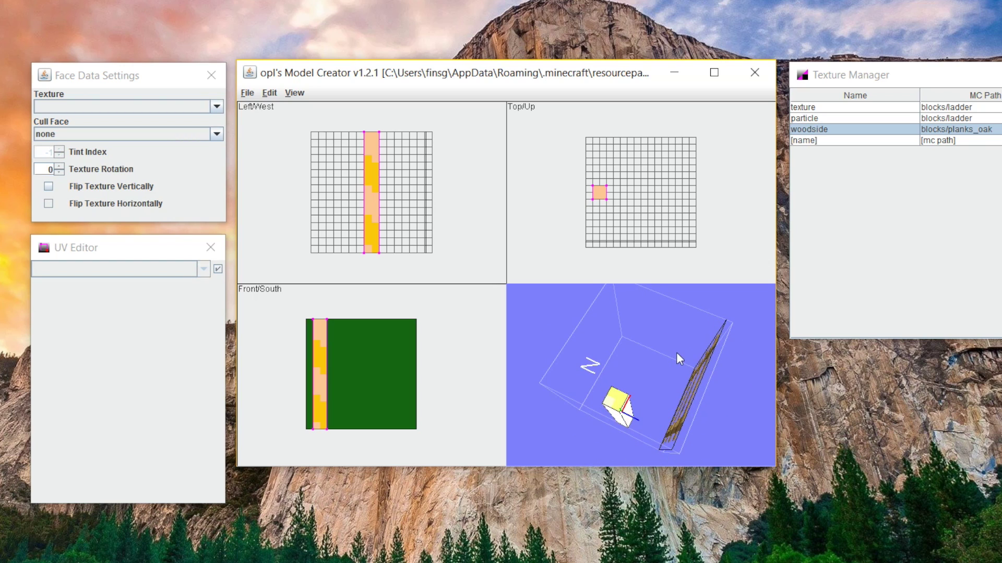
drag(677, 353, 680, 384)
click(680, 384)
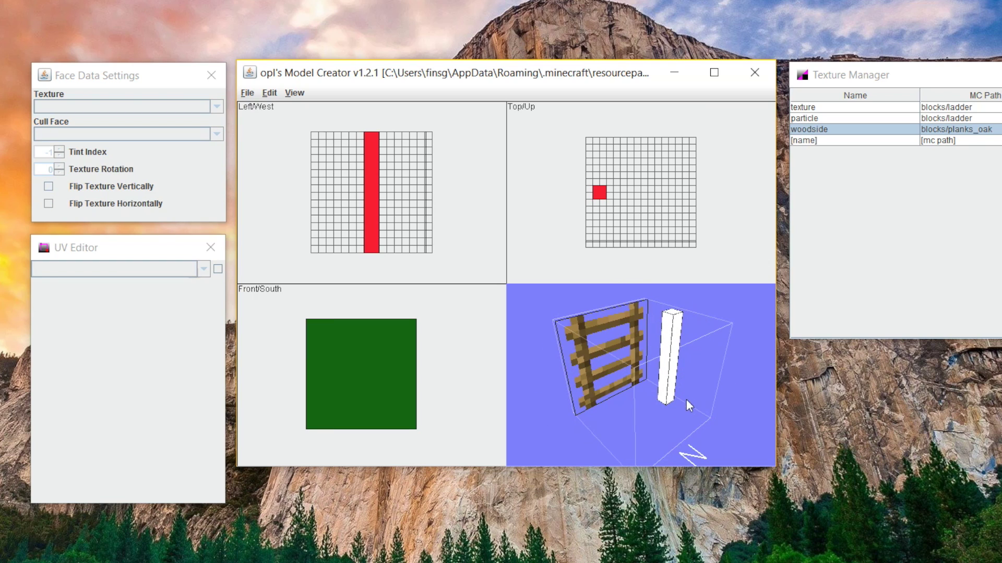
Assign the woodside texture to the north face of the post
click(628, 371)
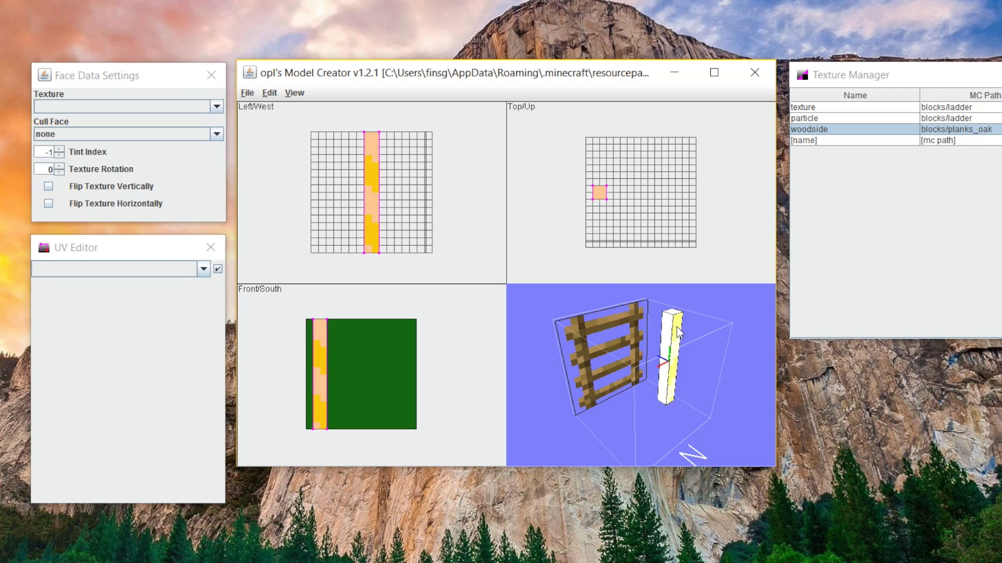
click(628, 370)
drag(646, 430, 677, 365)
click(678, 365)
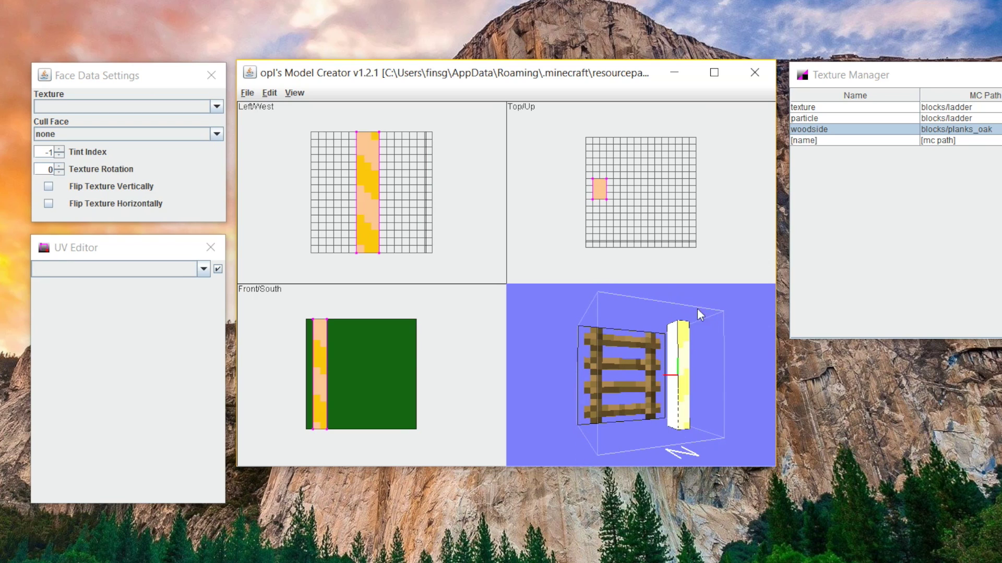
click(135, 76)
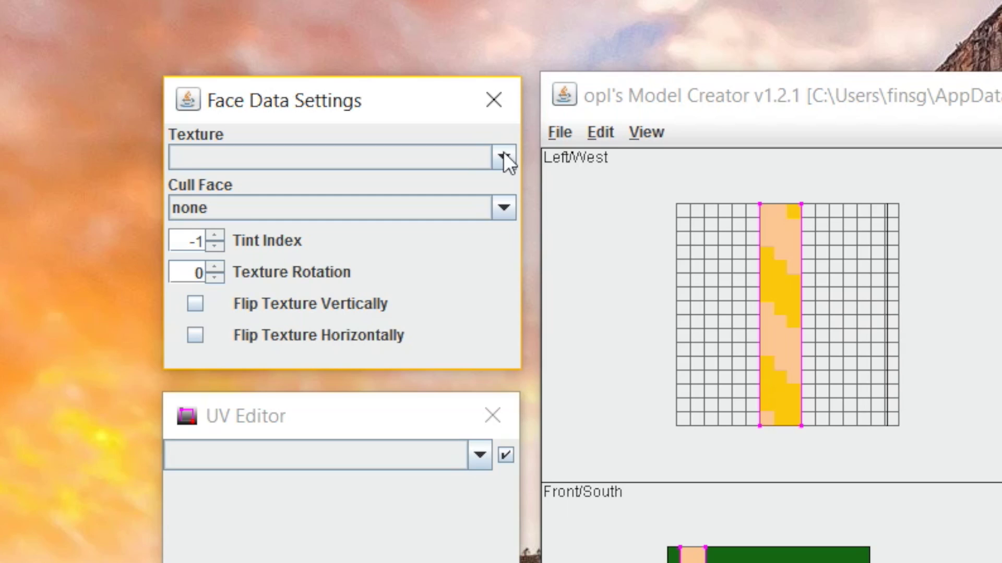
click(217, 106)
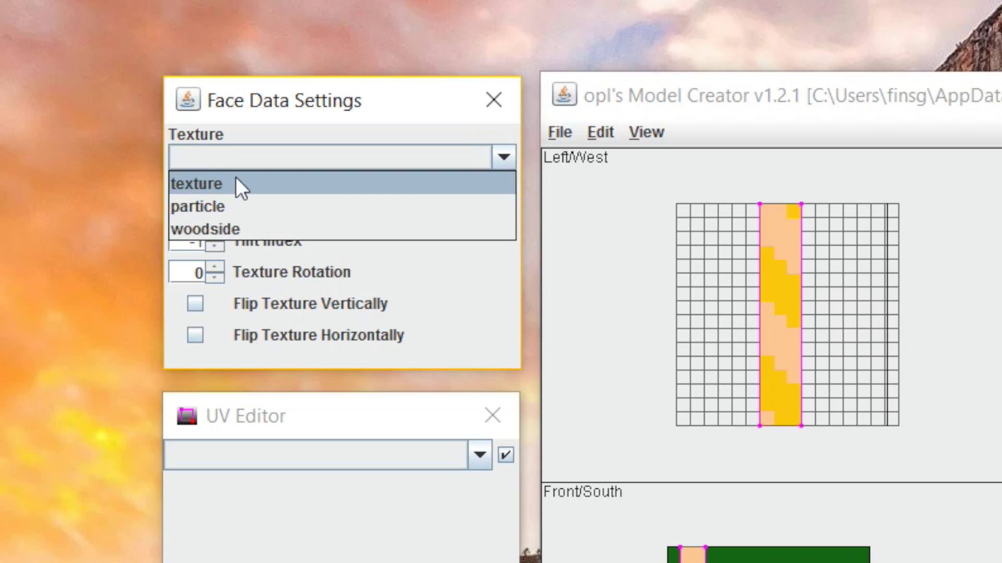
click(271, 226)
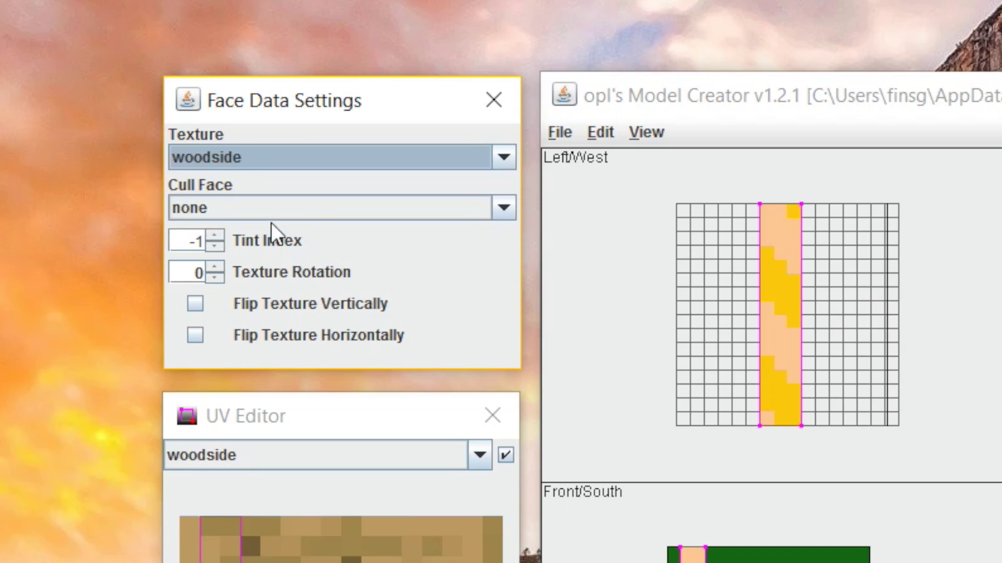
click(703, 337)
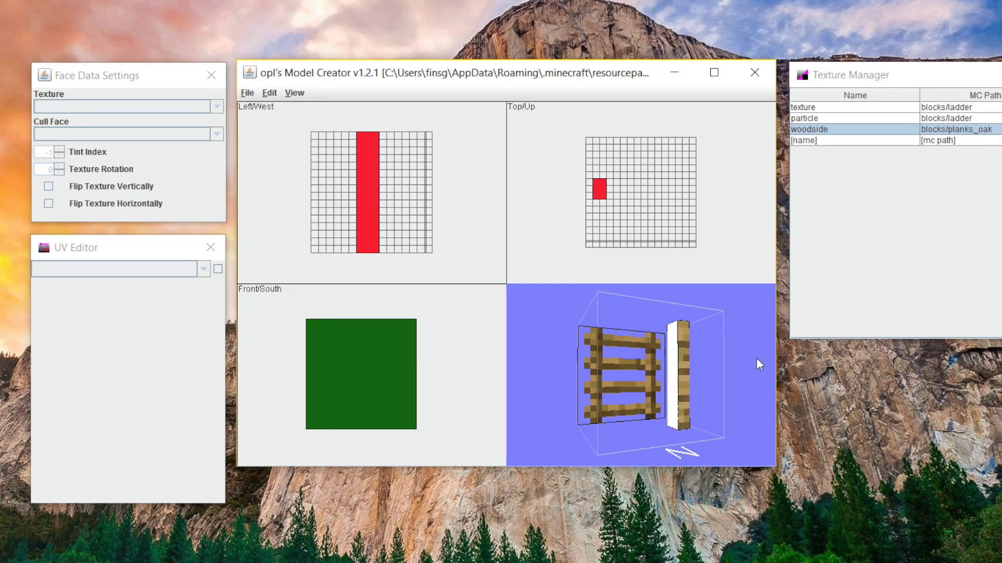
Shift the north face's UV area to the right edge of the woodside texture
click(678, 345)
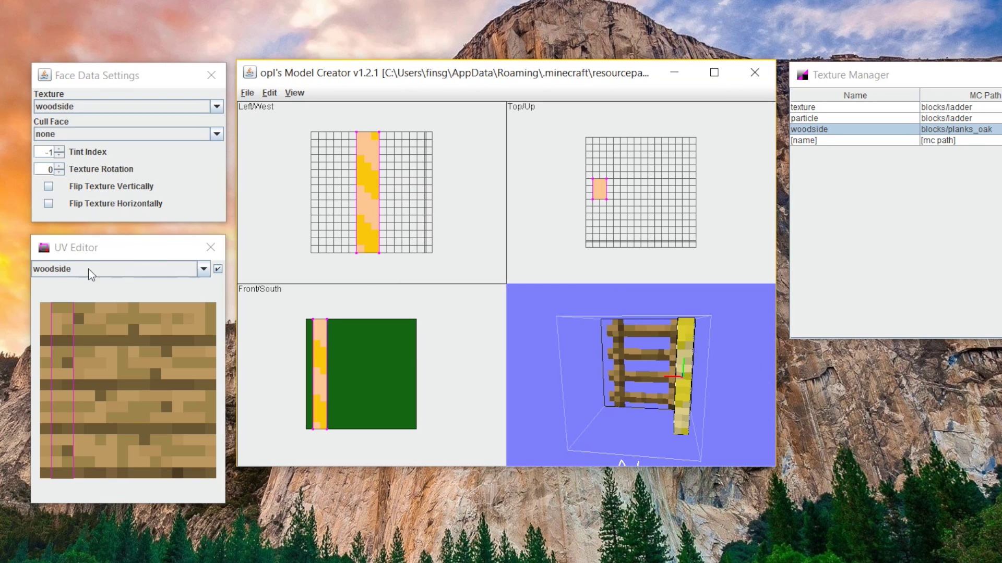
click(102, 248)
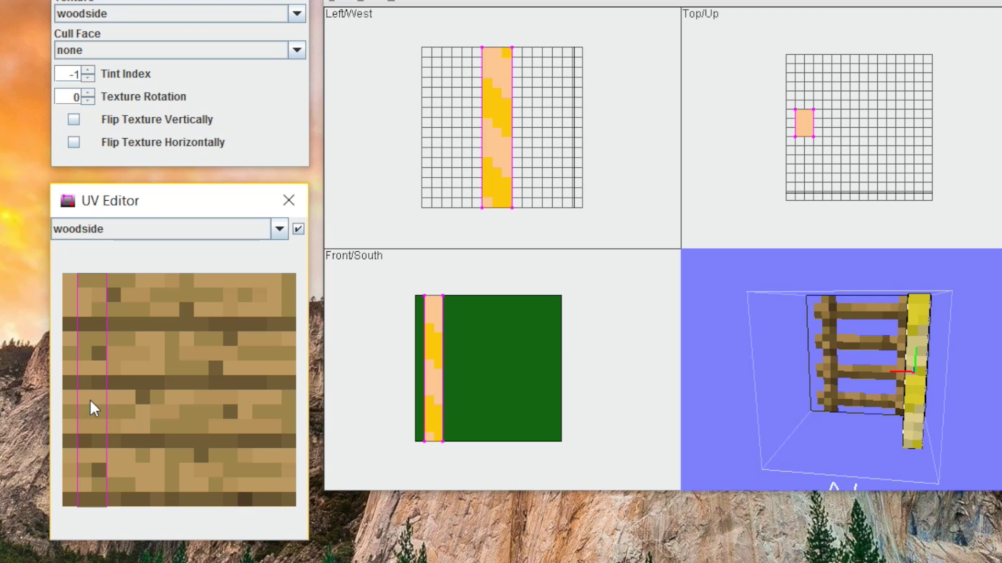
drag(90, 400, 287, 384)
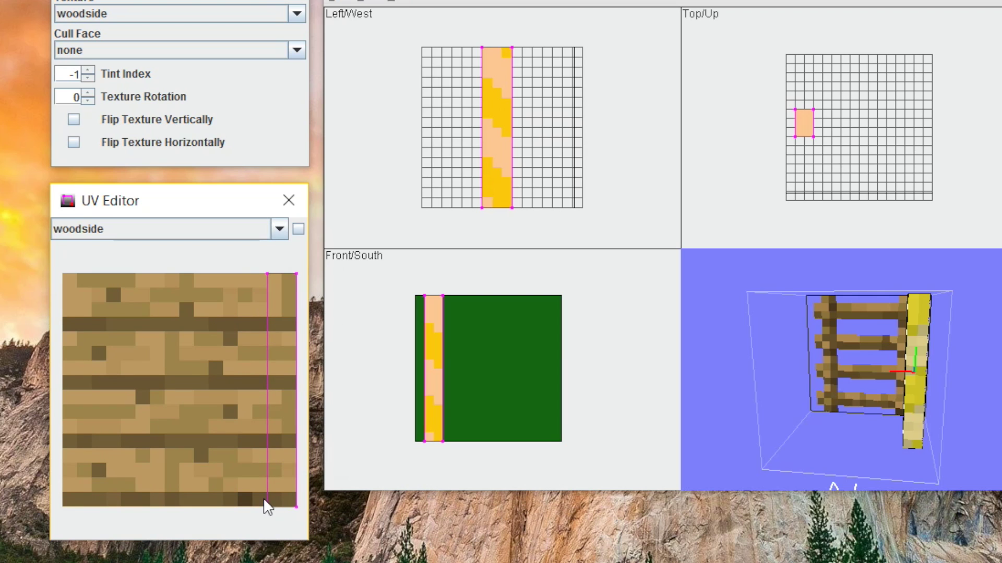
Try a single-pixel UV area in the woodside texture's bottom-right corner, and stretch it back to a two-pixel-wide strip
click(920, 345)
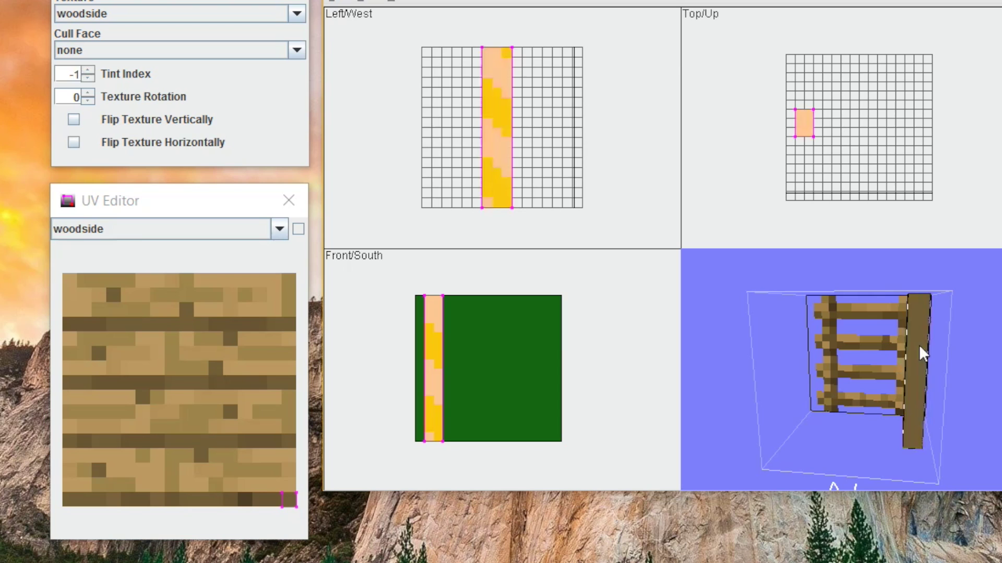
click(919, 344)
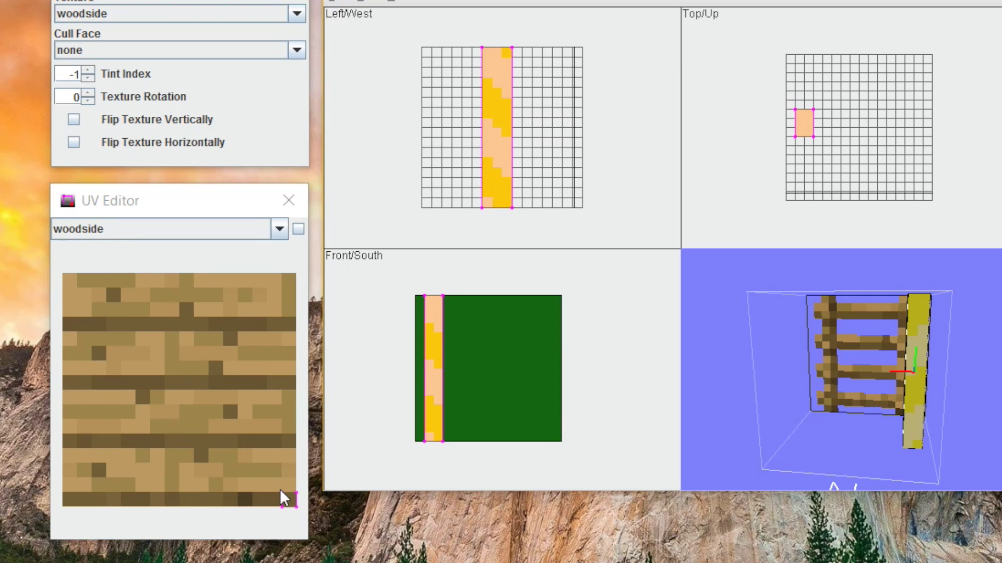
drag(279, 490, 268, 283)
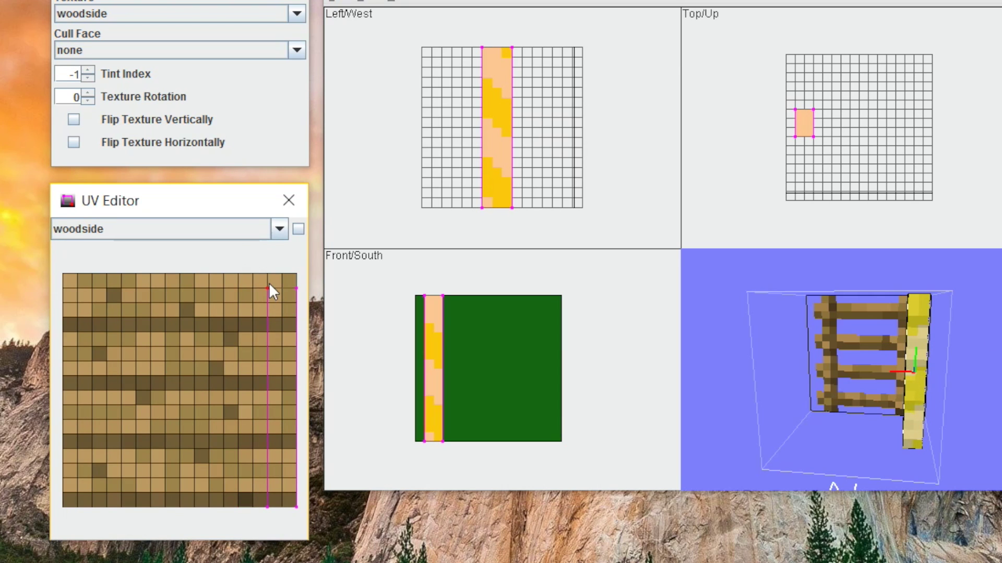
Assign the woodside texture to the post's top face and its remaining untextured faces
click(953, 380)
drag(955, 371, 916, 374)
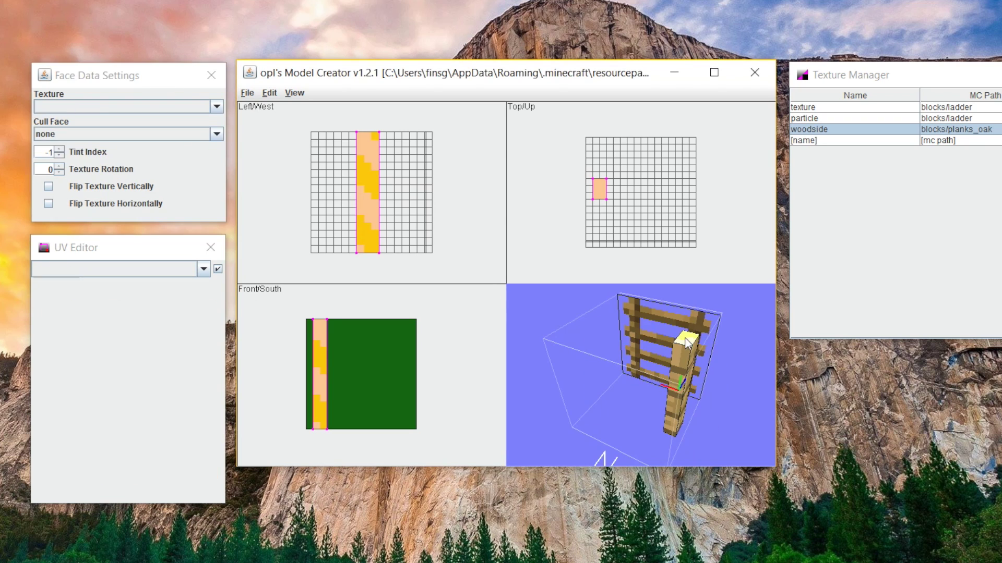
click(200, 13)
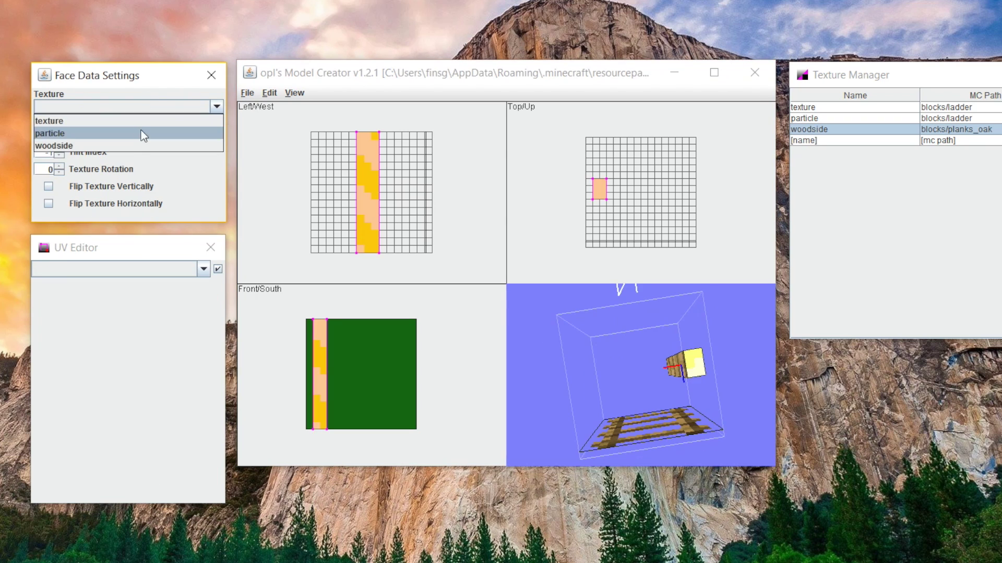
drag(665, 376, 643, 363)
Reduce the post's depth to about 2 units in the Top/Up view
click(604, 192)
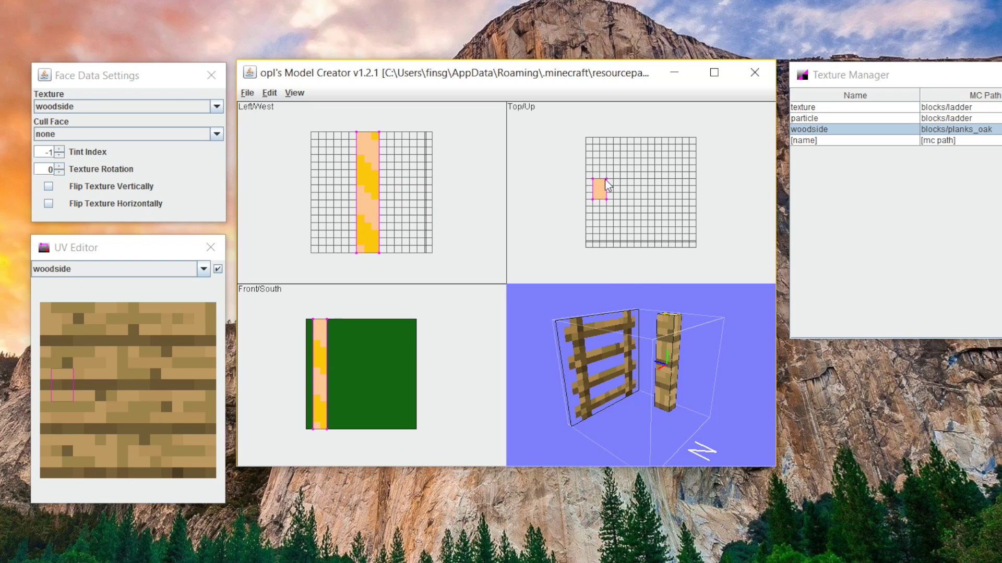
drag(626, 334, 621, 313)
click(621, 392)
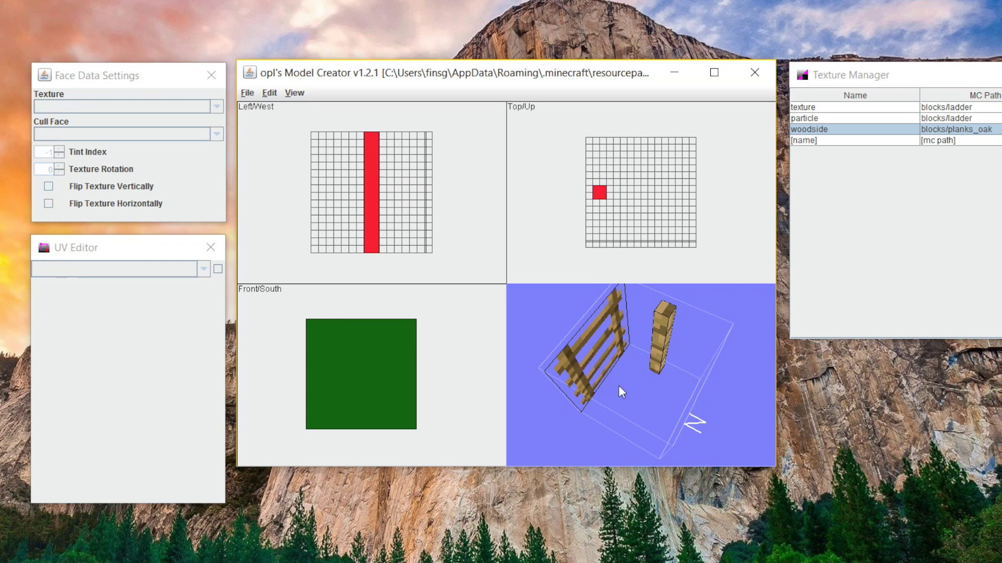
Delete the original flat ladder element from the model
drag(618, 387, 745, 431)
click(589, 349)
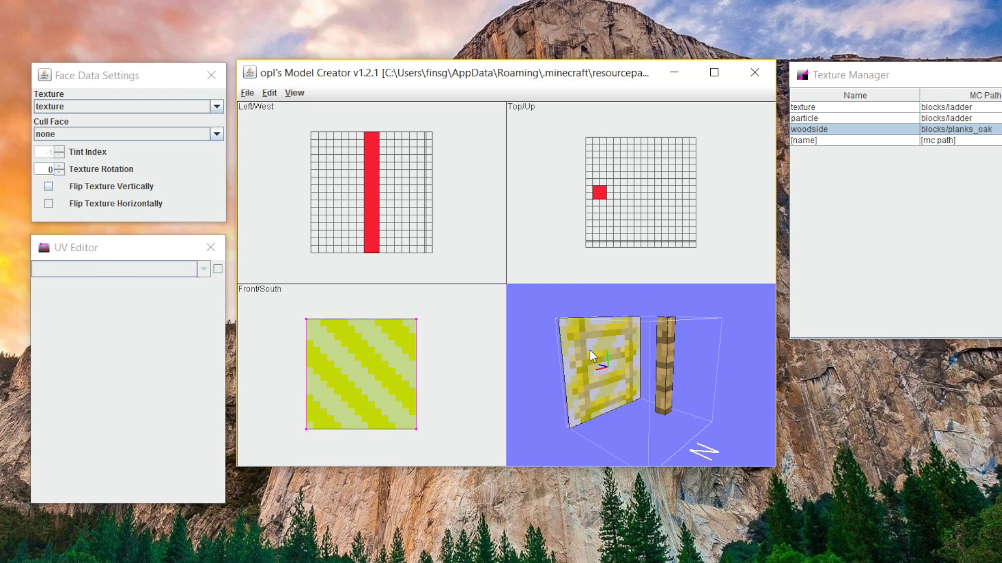
click(270, 93)
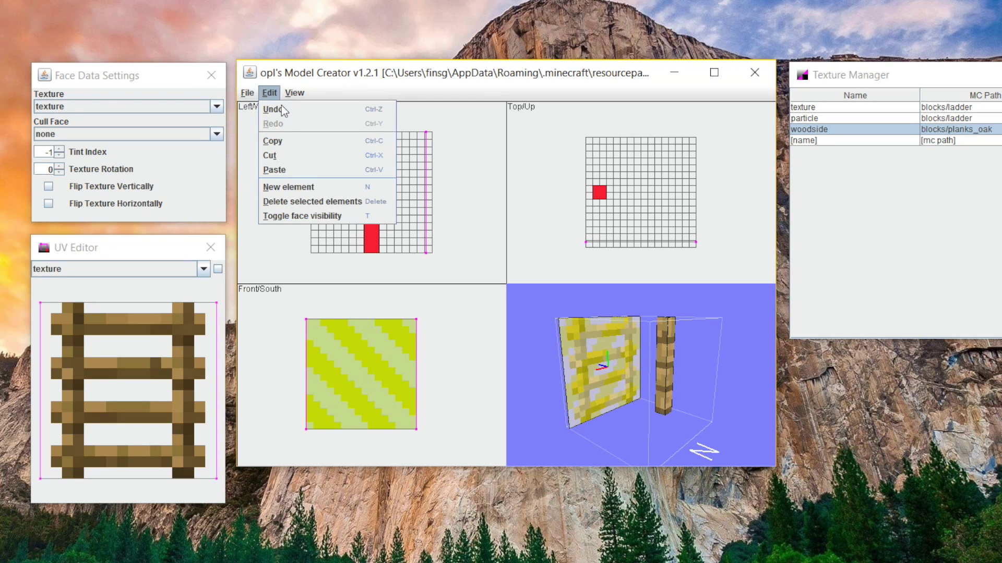
click(320, 202)
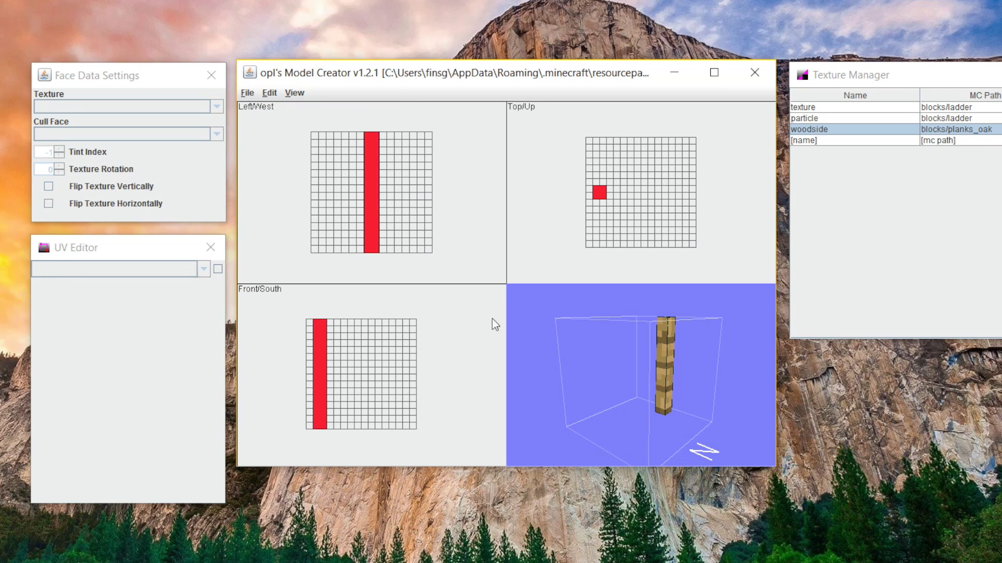
Move the post against the south edge of the block, two units in from the west side
drag(599, 193, 603, 239)
click(653, 353)
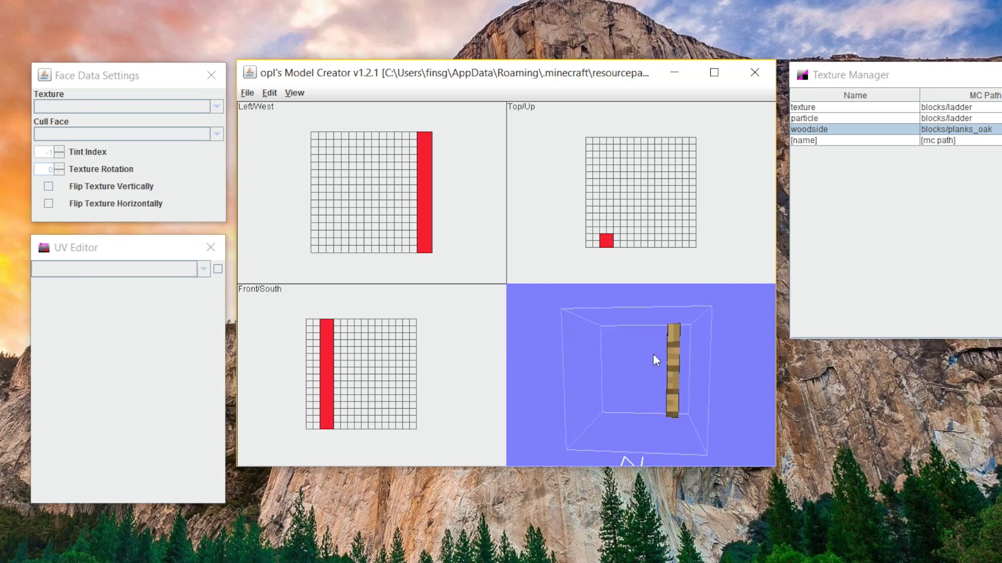
Copy the post and paste a duplicate of it into the model
click(604, 243)
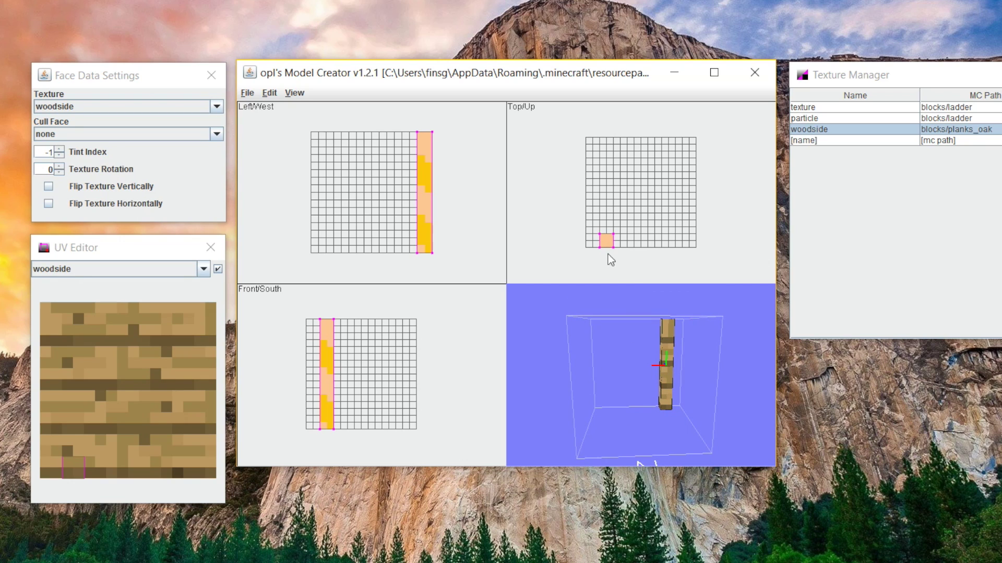
click(273, 93)
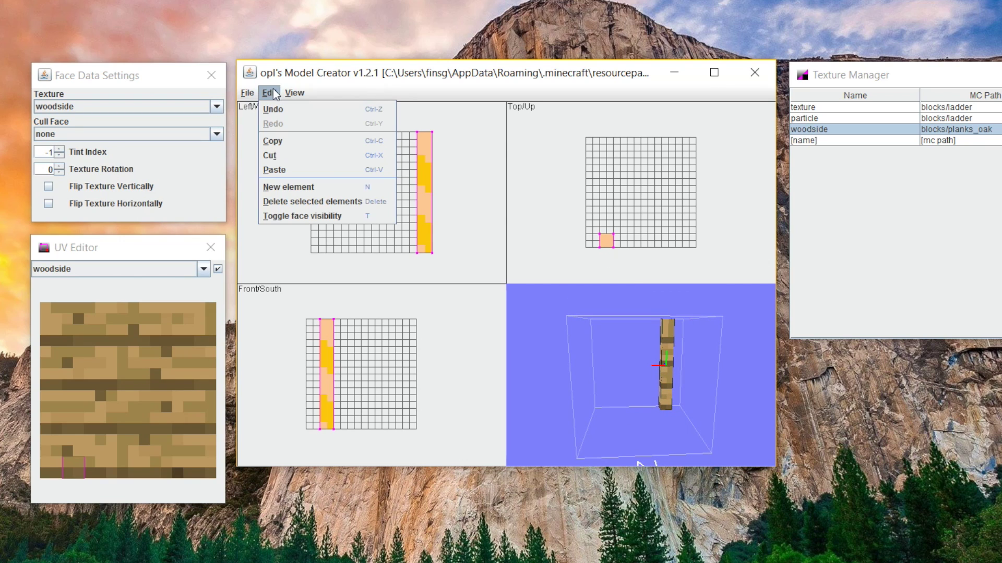
click(277, 144)
click(269, 94)
click(274, 170)
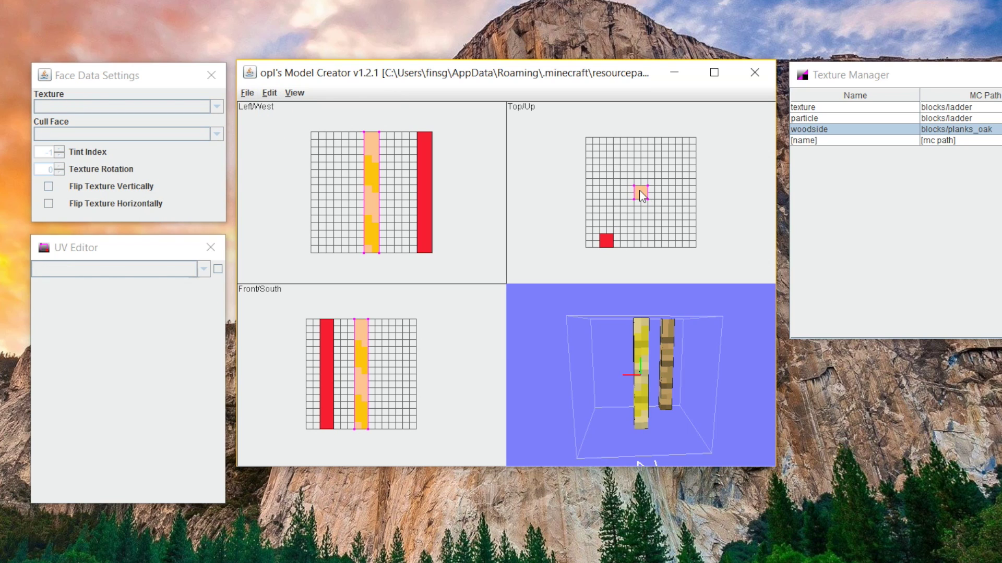
Move the duplicated post against the south edge of the block, one unit in from the east side
drag(641, 196, 677, 243)
click(696, 399)
mouse_move(689, 398)
mouse_down()
mouse_move(639, 394)
mouse_move(649, 385)
mouse_move(635, 381)
mouse_move(697, 398)
mouse_up()
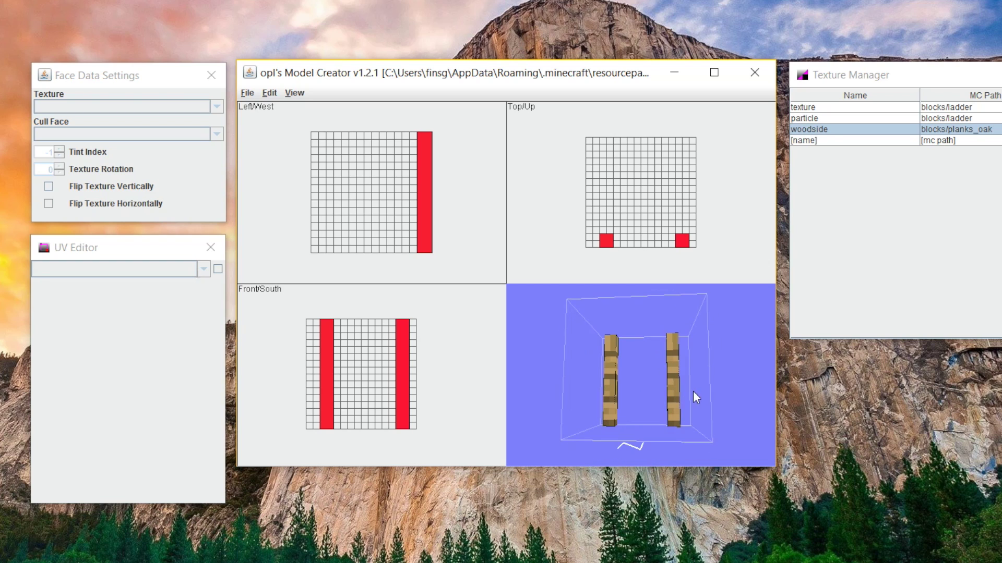
Shift the texture region on the east post's inward-facing face to the opposite edge of the woodside texture
click(609, 361)
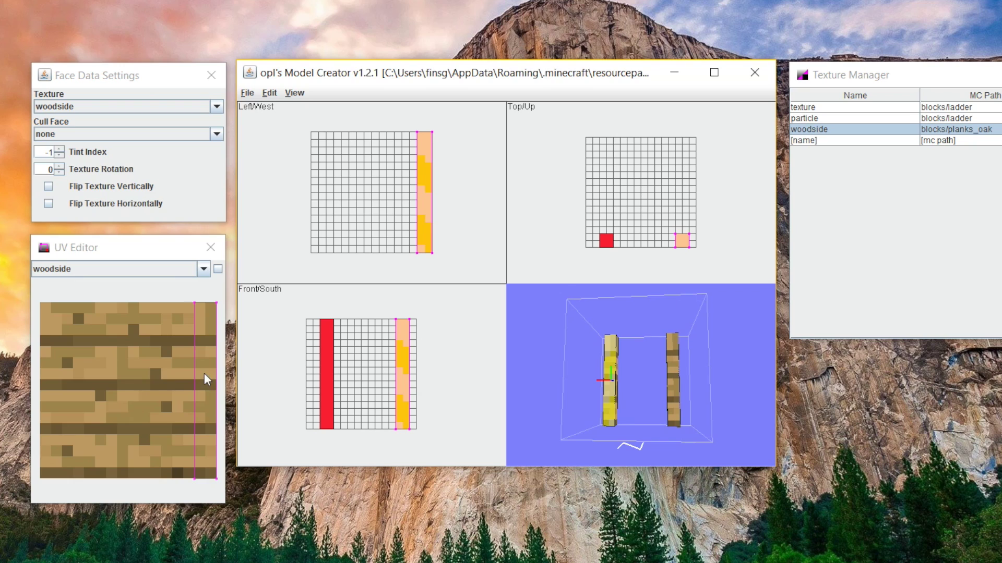
drag(205, 373, 59, 380)
click(637, 389)
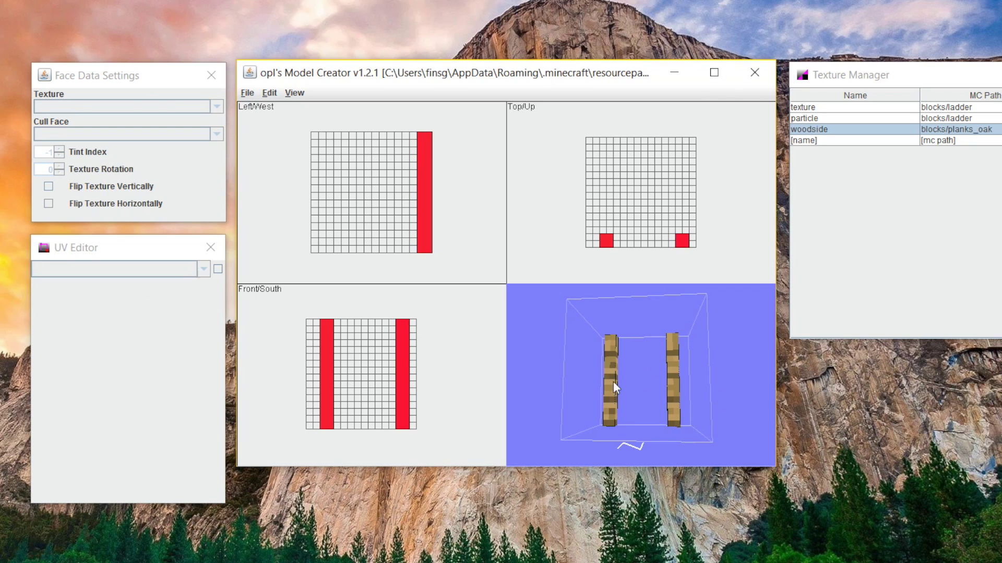
drag(613, 381, 546, 390)
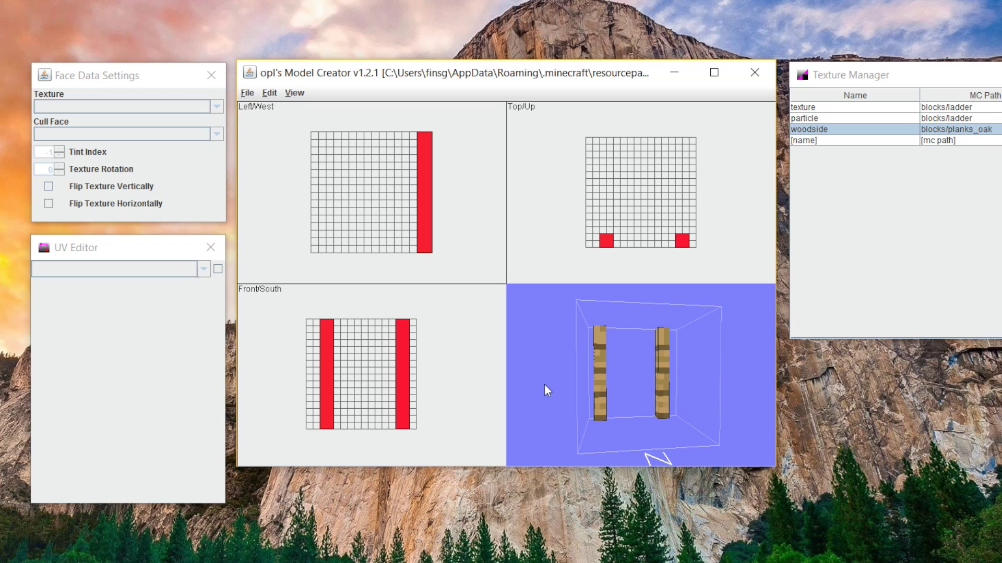
click(595, 346)
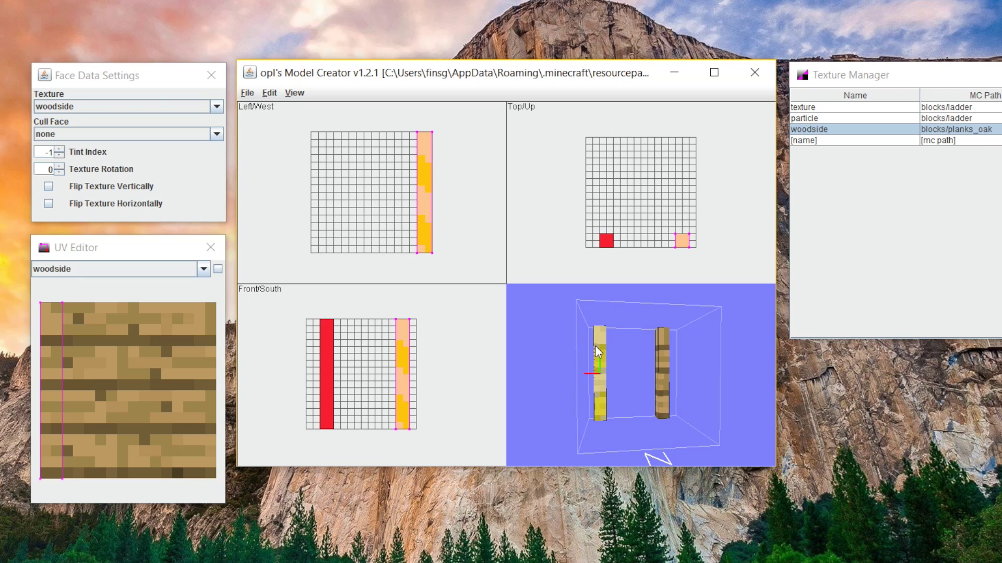
Paste another post copy and reshape it into a horizontal rung 16 units wide and 2 high, two units below the top
key(ctrl+v)
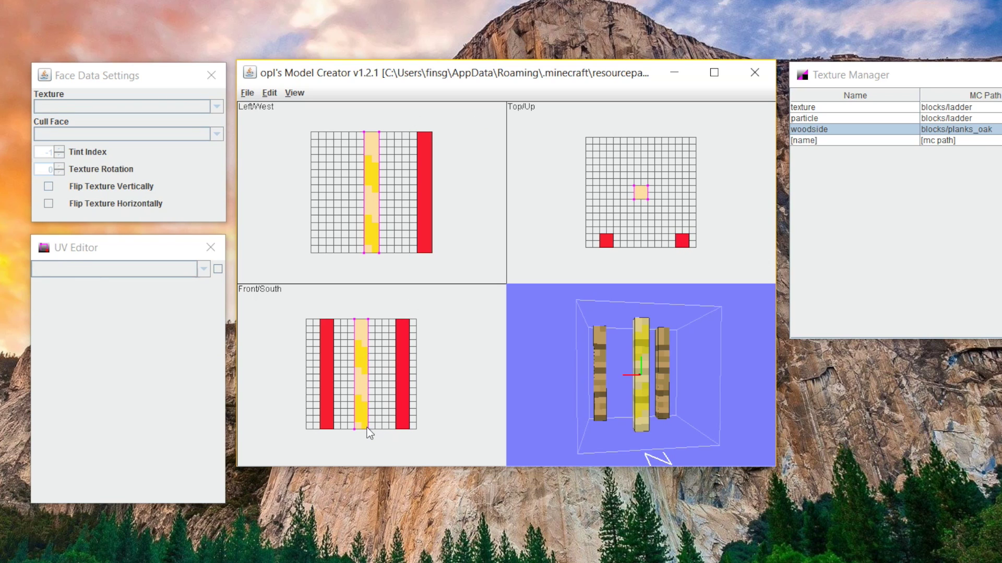
drag(369, 429, 415, 346)
drag(349, 328, 308, 340)
click(307, 340)
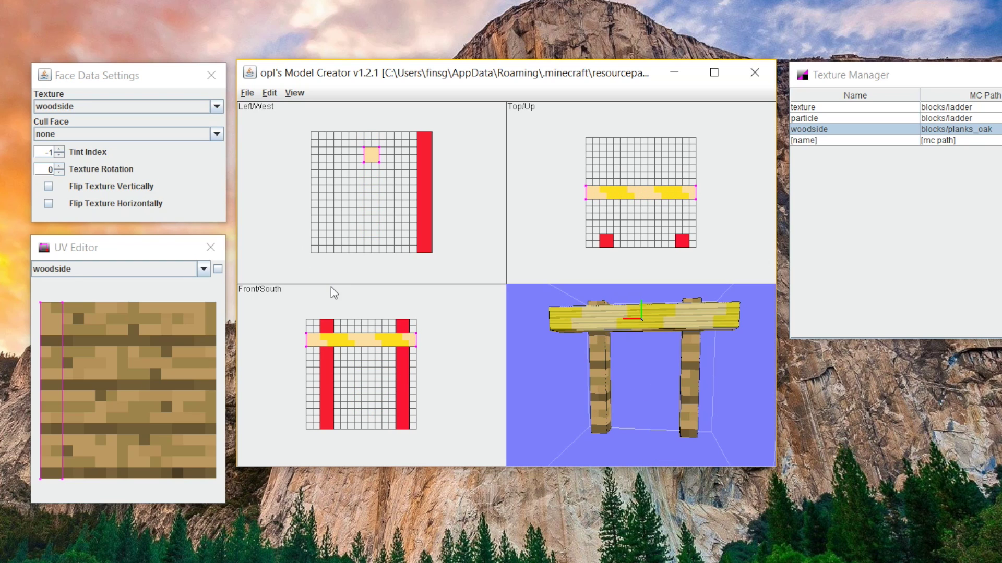
Map the rung's front face to the top rung of "texture" and place the rung, 14 units wide, against the posts' north side
click(217, 107)
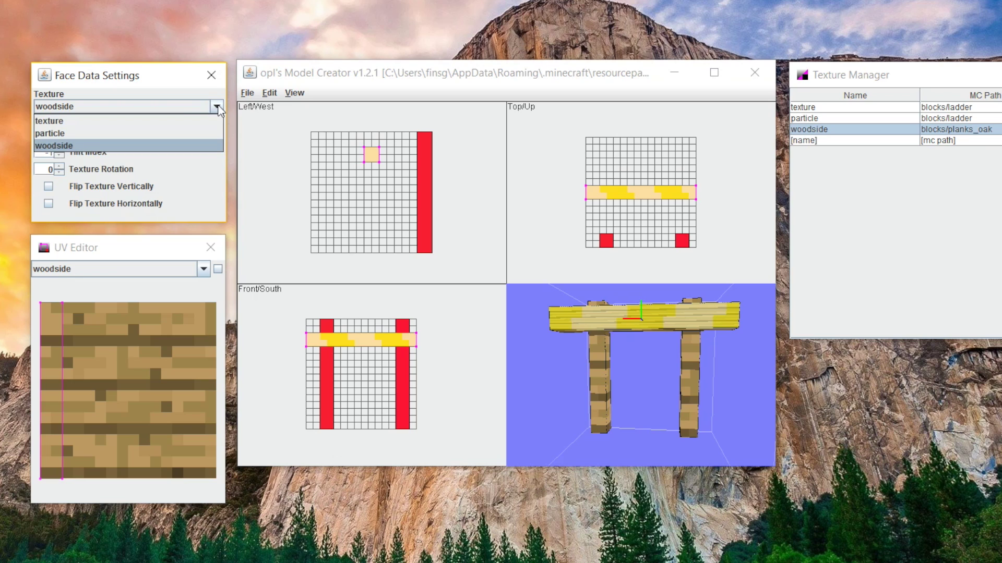
click(165, 119)
drag(195, 314, 52, 316)
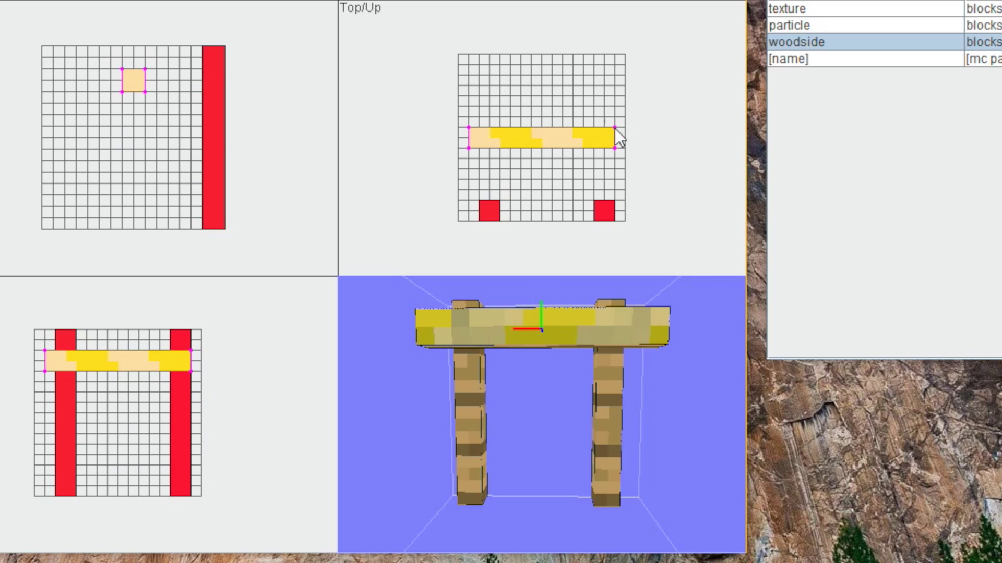
drag(550, 135, 546, 187)
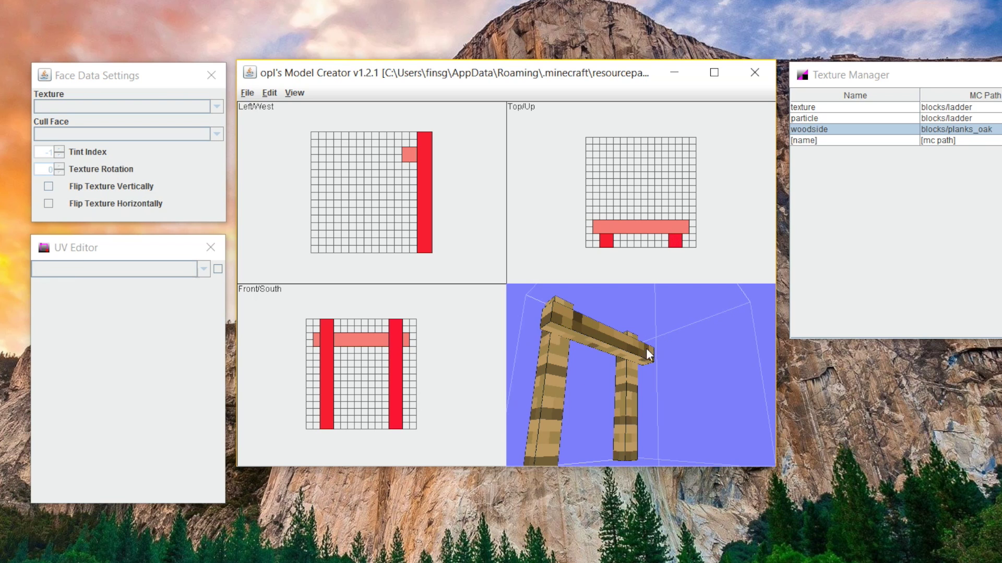
Assign "texture" to the rung's underside and fit its UV region to the ladder image's wood
click(600, 346)
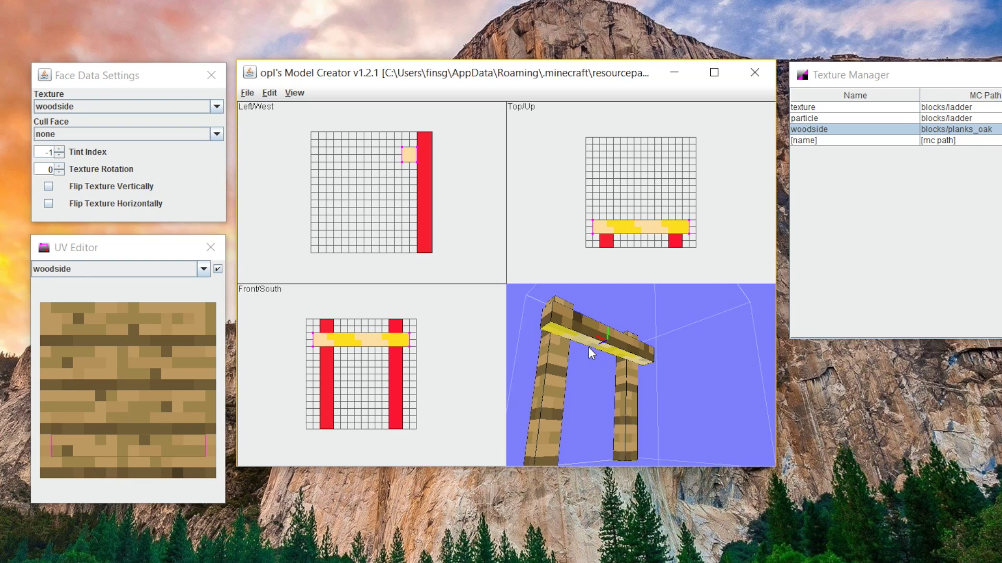
click(217, 108)
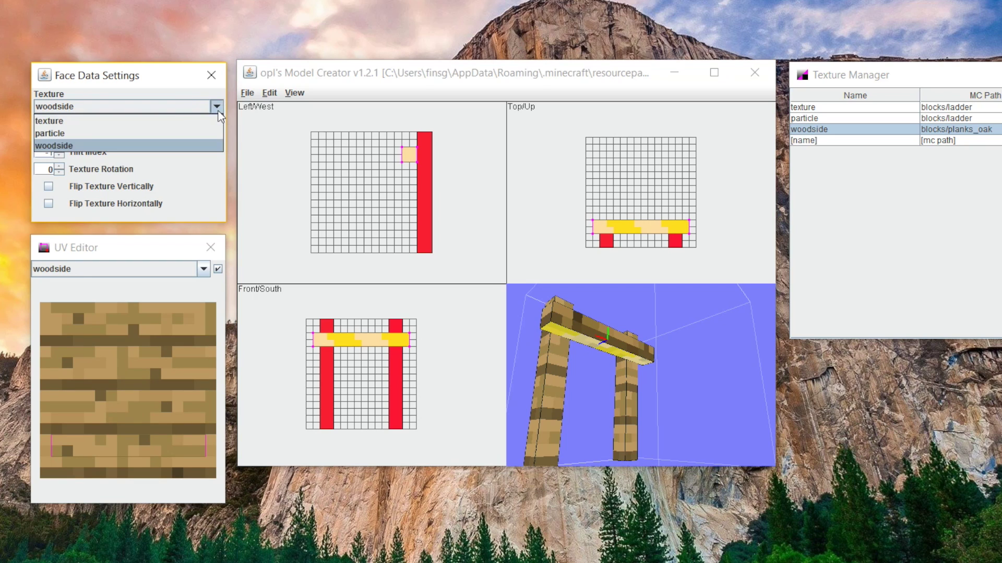
click(121, 117)
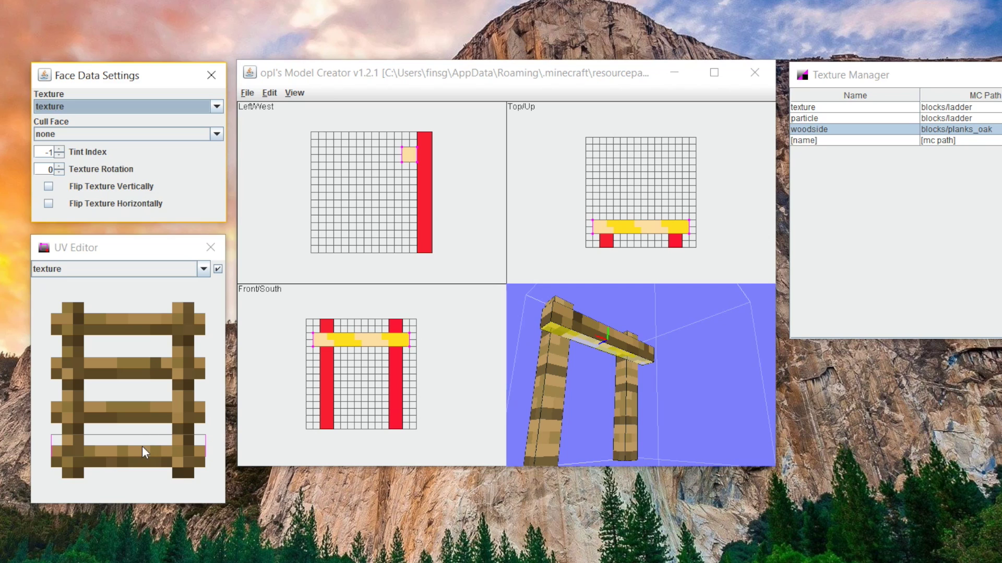
drag(142, 446, 206, 316)
click(562, 361)
drag(652, 323, 582, 326)
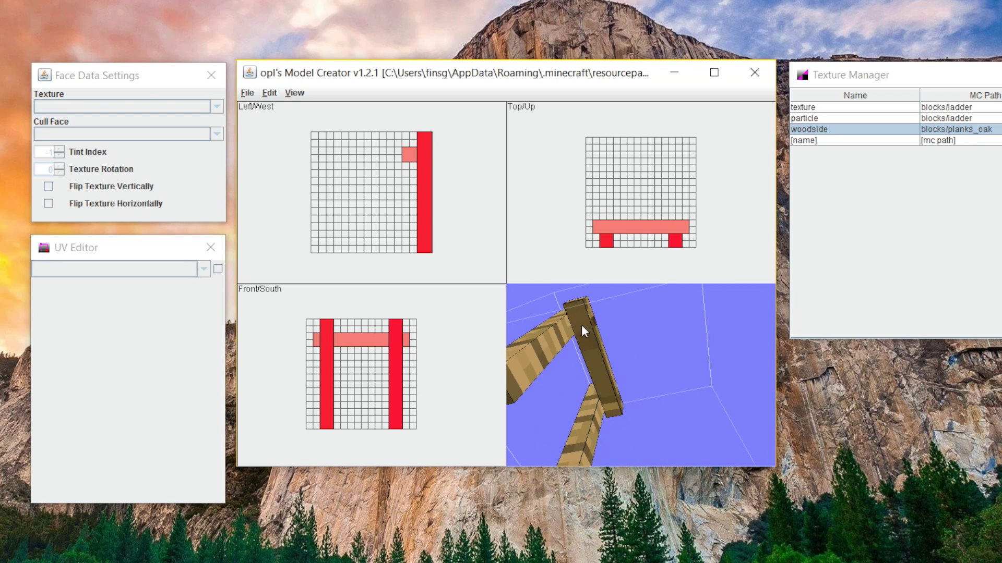
drag(602, 410, 770, 374)
Thin the rung to one unit deep and add three copies below it, leaving two units between rungs
click(622, 356)
click(656, 355)
drag(656, 355, 623, 356)
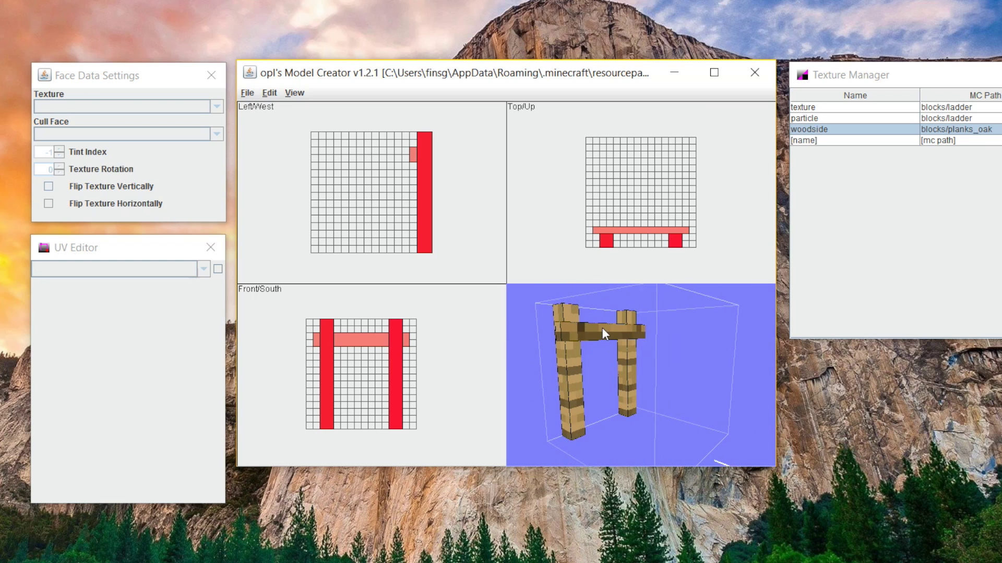
click(602, 328)
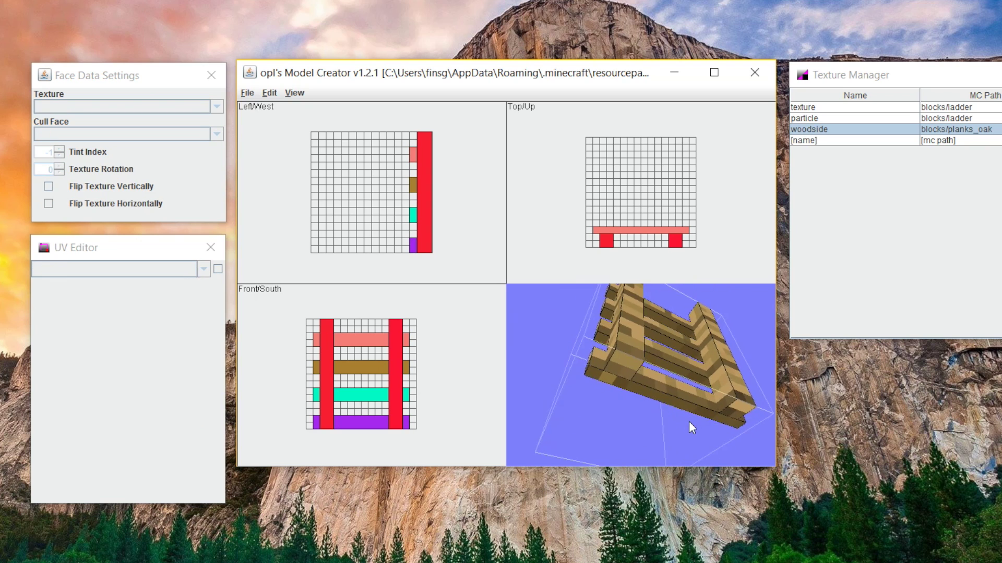
drag(689, 421, 598, 380)
Map the front faces of the second, third and fourth rungs to the matching rungs in the ladder texture
click(619, 362)
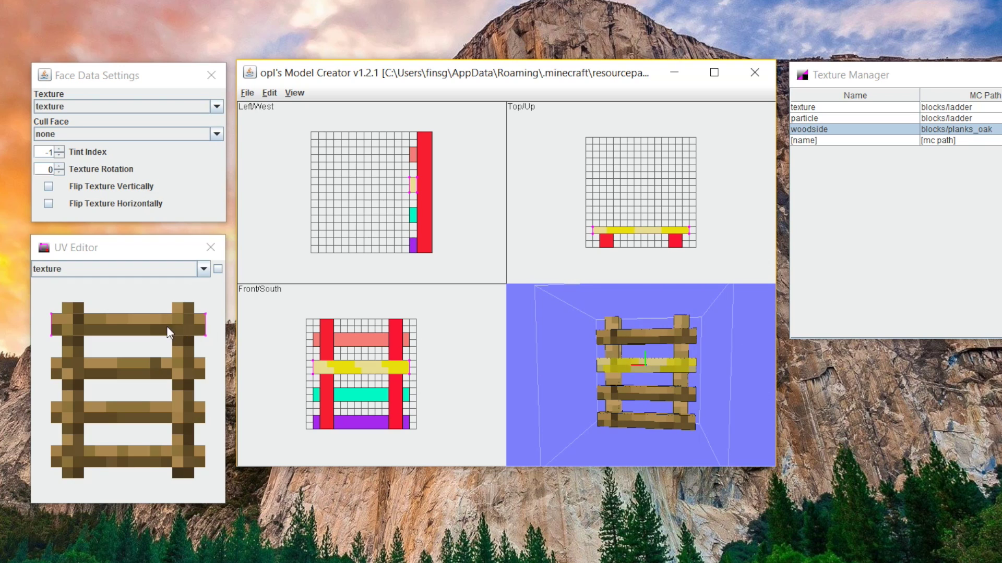
click(644, 397)
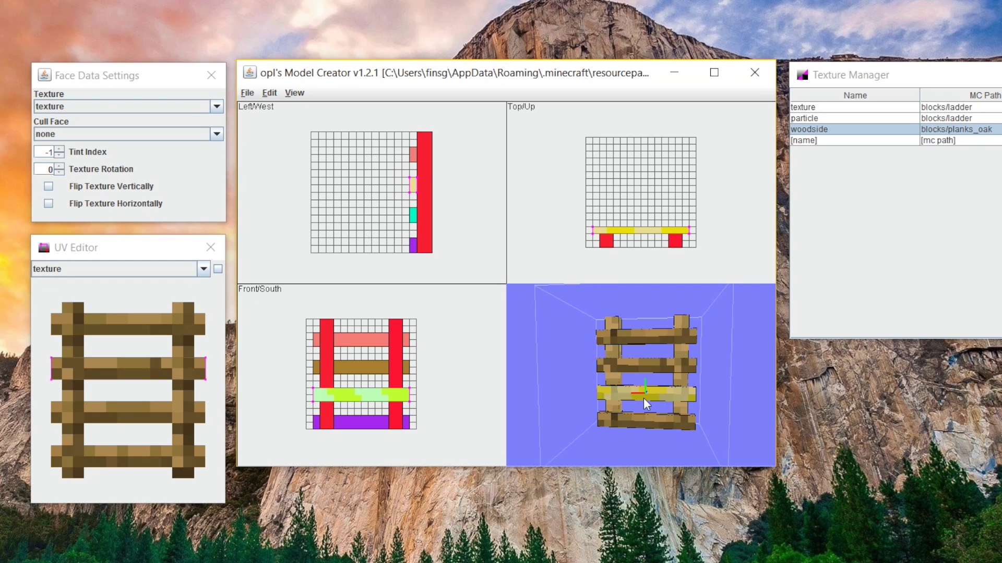
click(130, 357)
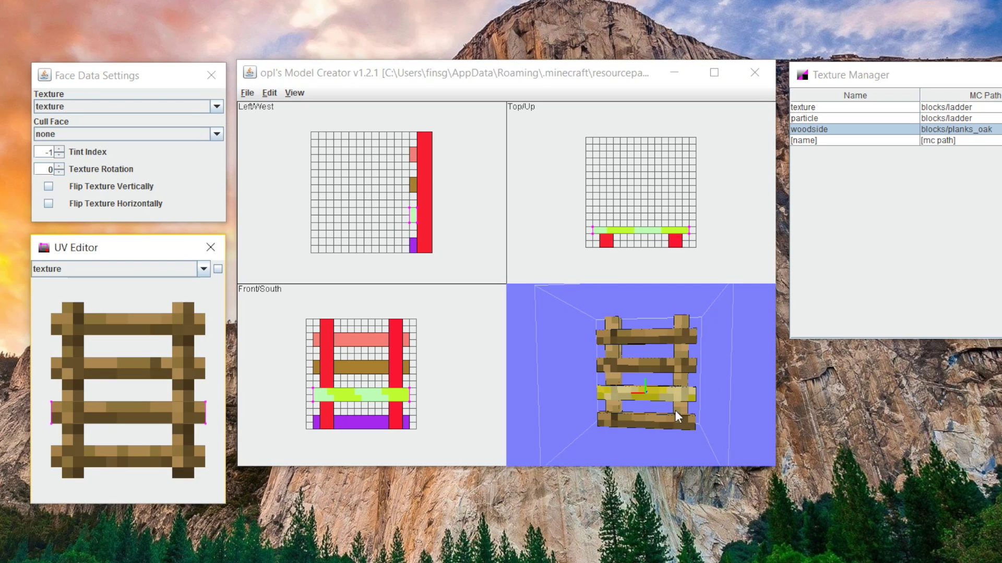
click(637, 423)
drag(120, 317, 112, 446)
click(552, 383)
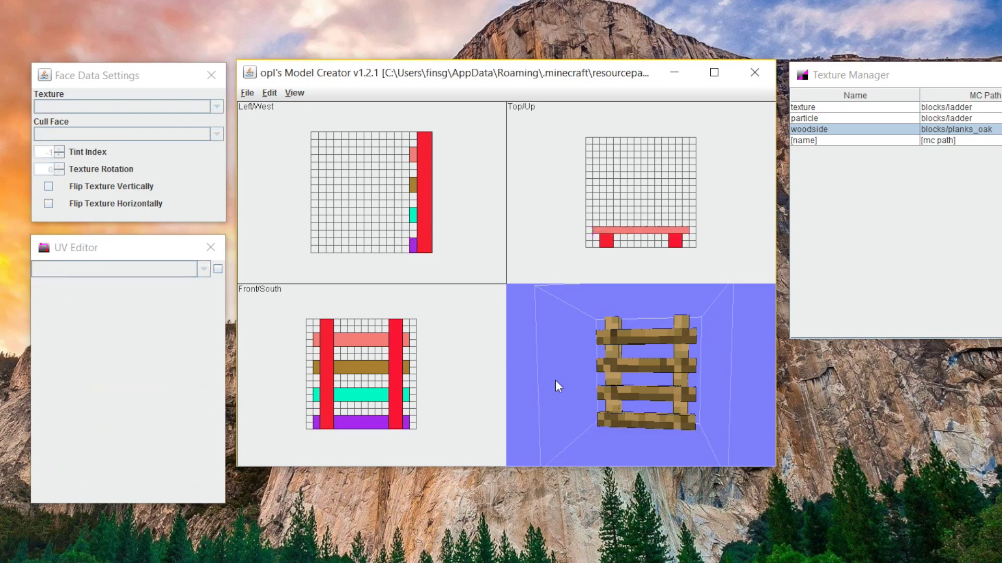
mouse_move(555, 380)
mouse_down()
mouse_move(568, 371)
mouse_move(549, 395)
mouse_move(541, 376)
mouse_move(591, 369)
mouse_move(562, 391)
mouse_move(537, 374)
mouse_move(555, 382)
mouse_up()
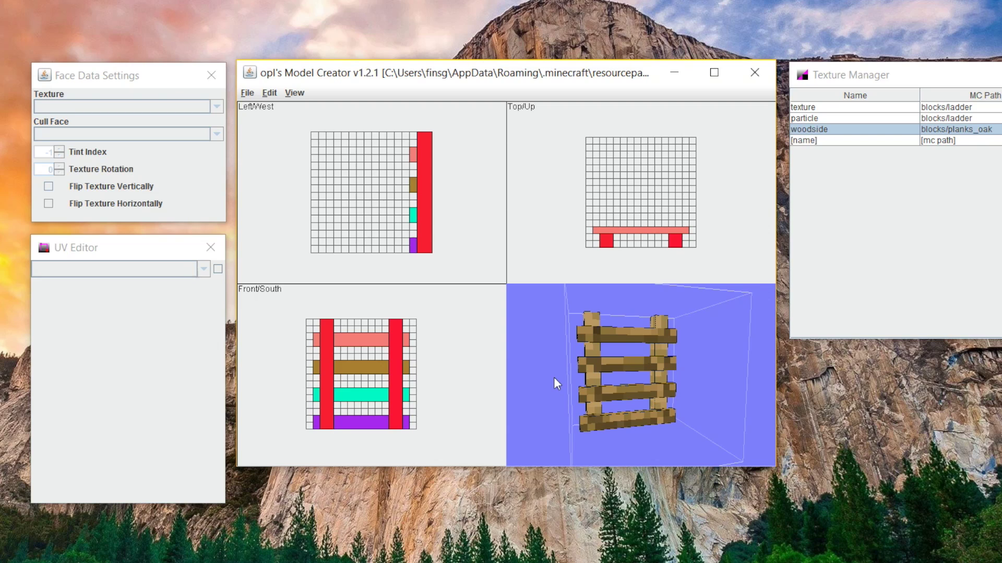
Set the grid size to 0.25
click(295, 90)
mouse_move(318, 123)
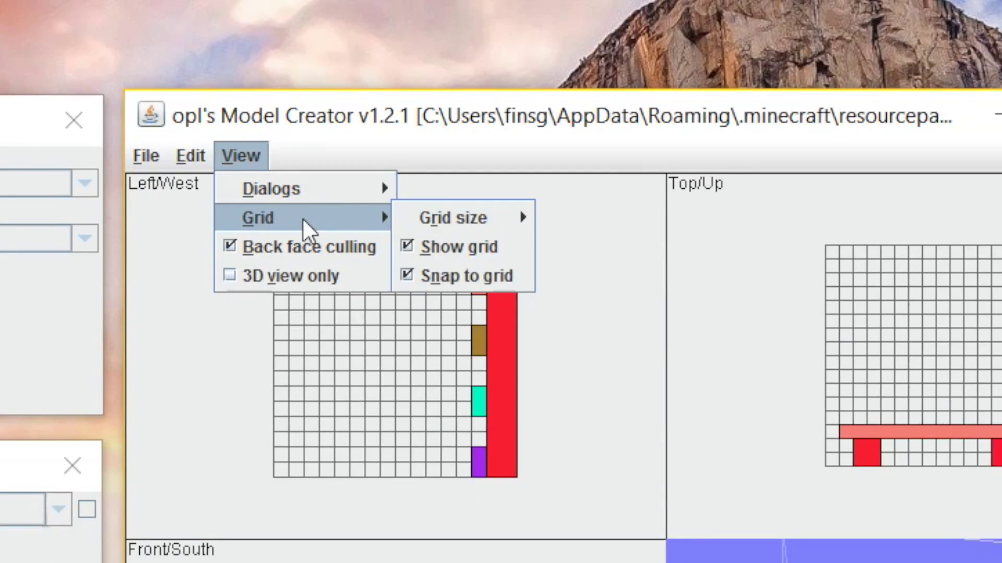
mouse_move(453, 214)
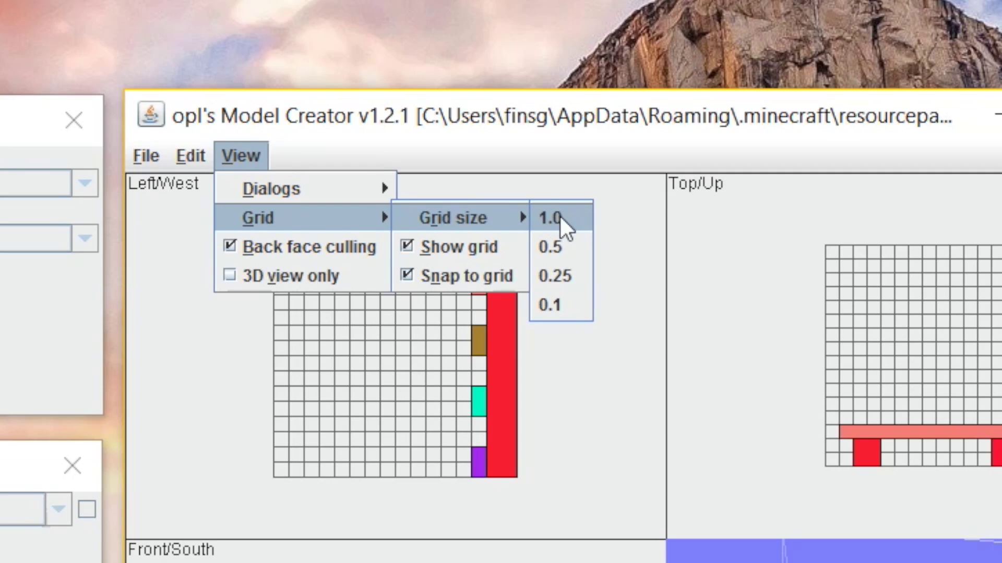
click(556, 276)
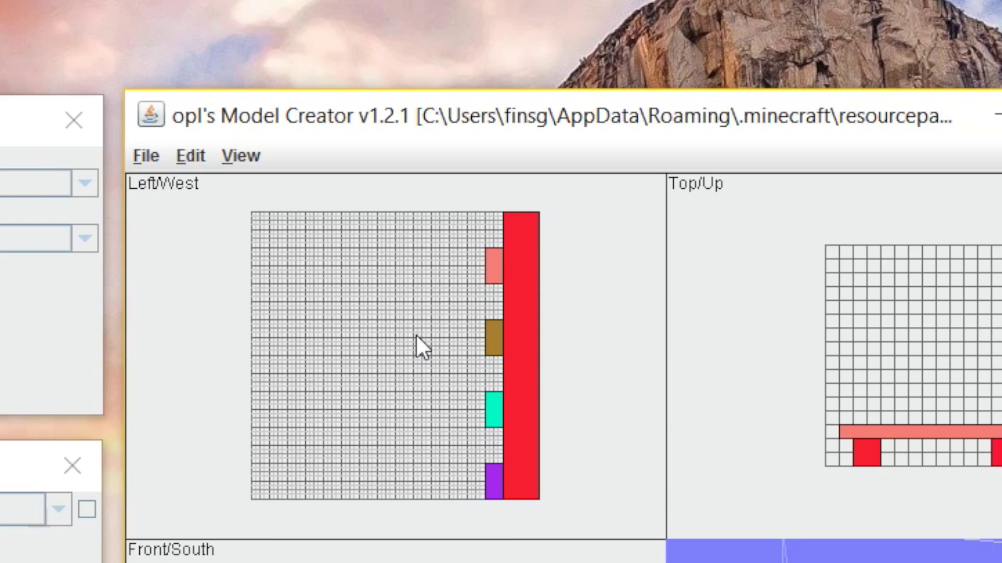
Reduce the depth of the rungs to 0.75 units, keeping them against the posts
scroll(415, 331, up, 3)
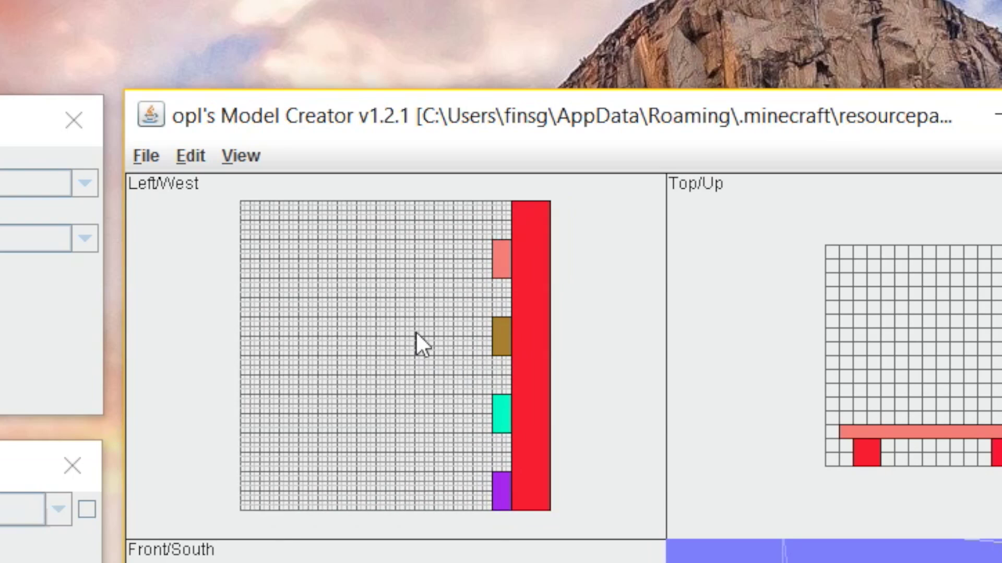
scroll(871, 364, up, 4)
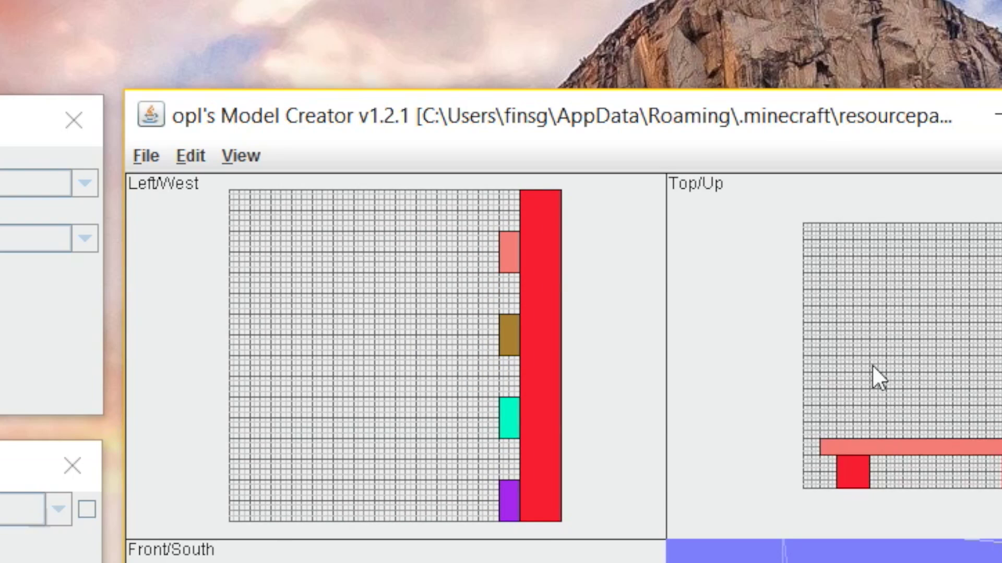
scroll(872, 364, up, 2)
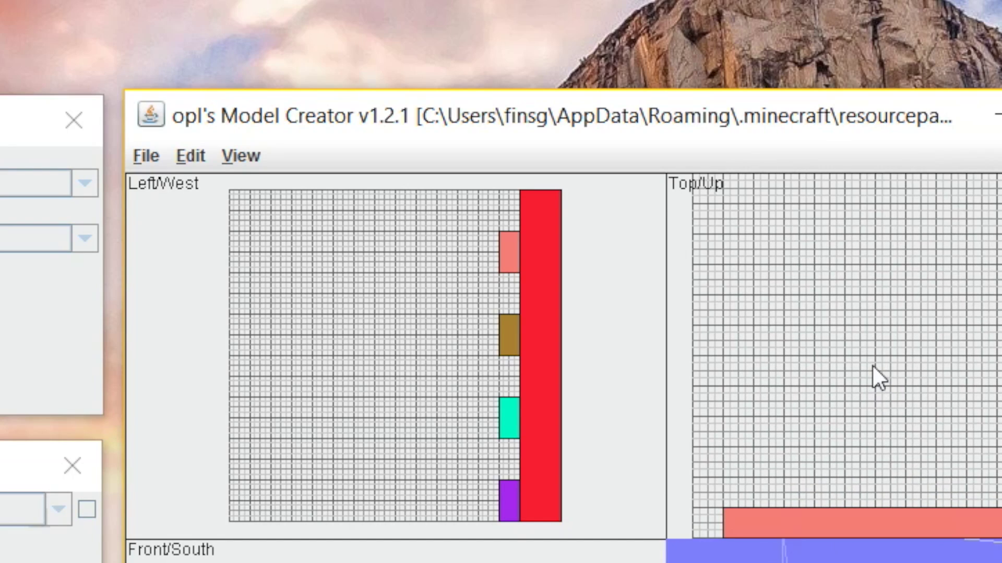
middle_drag(894, 449, 904, 298)
scroll(903, 295, up, 1)
click(912, 353)
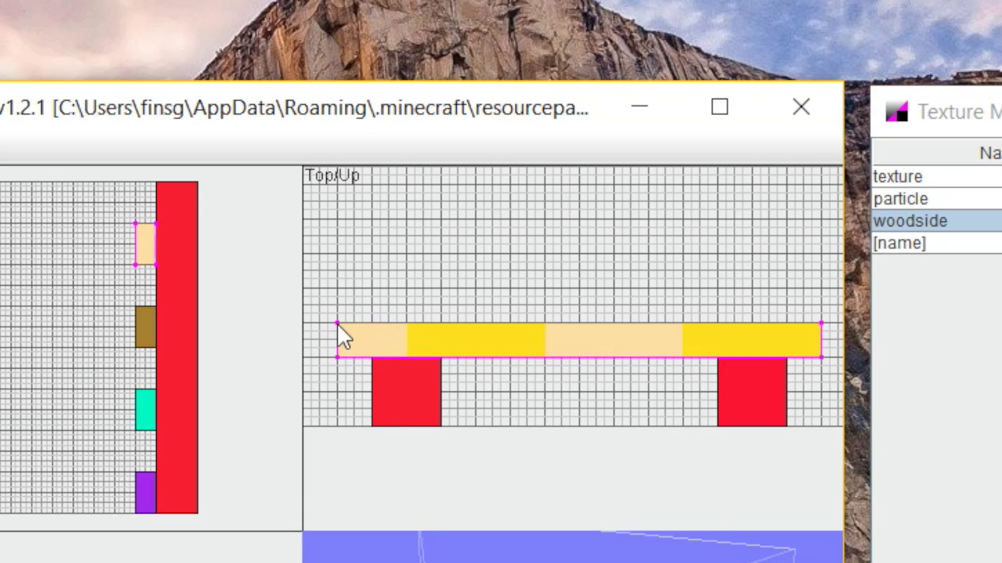
drag(337, 325, 340, 349)
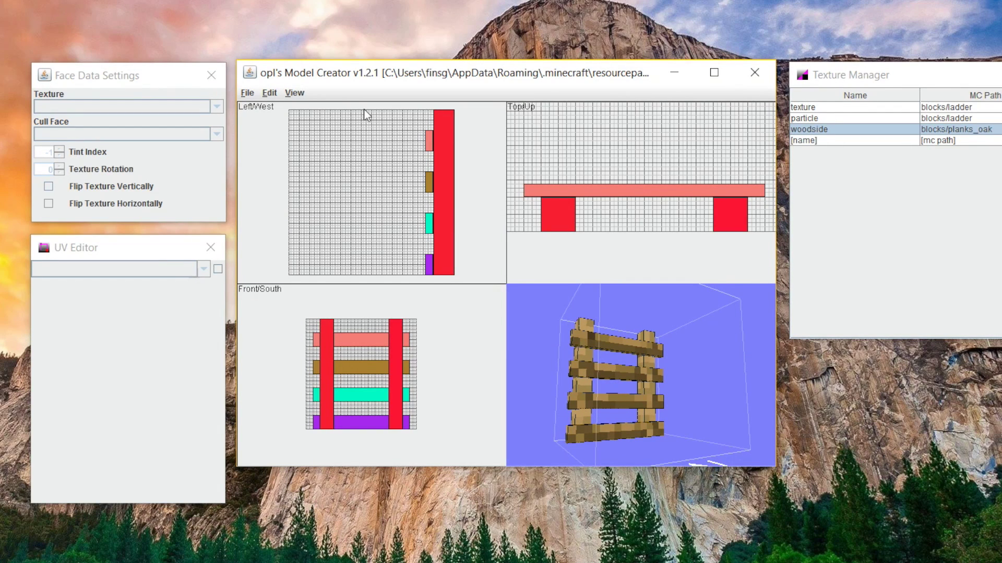
Save the finished ladder model
click(247, 94)
click(249, 94)
click(250, 94)
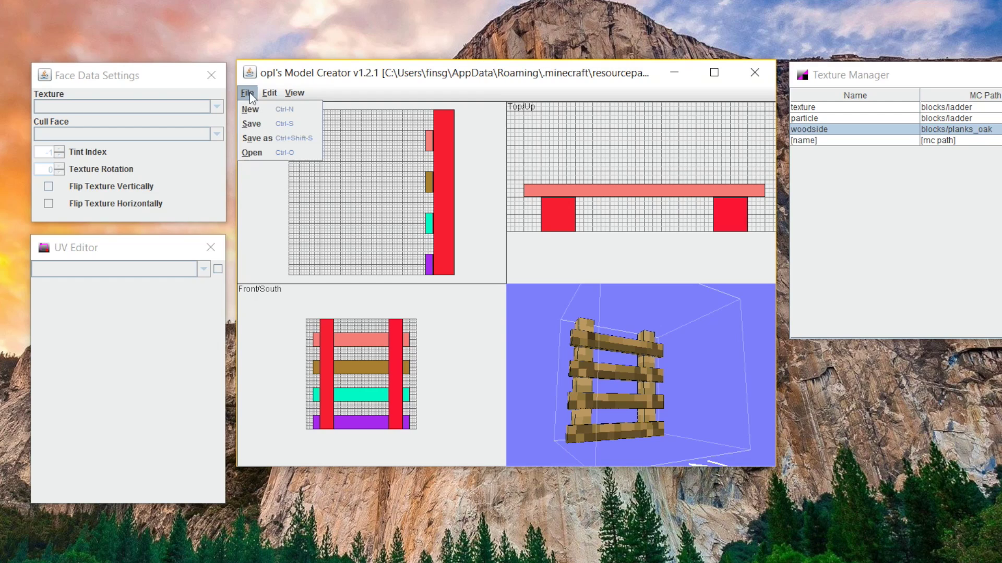
click(254, 121)
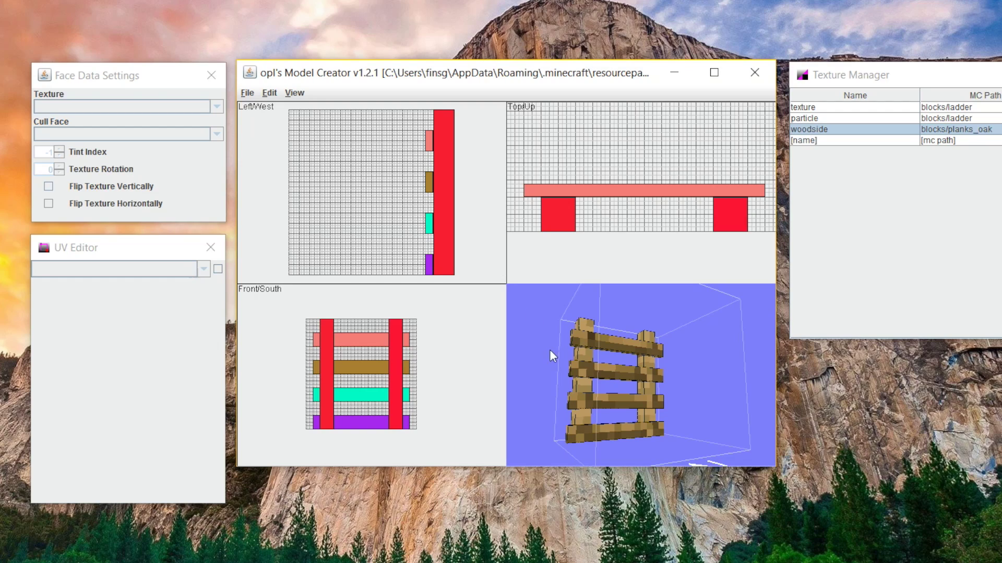
drag(549, 349, 592, 353)
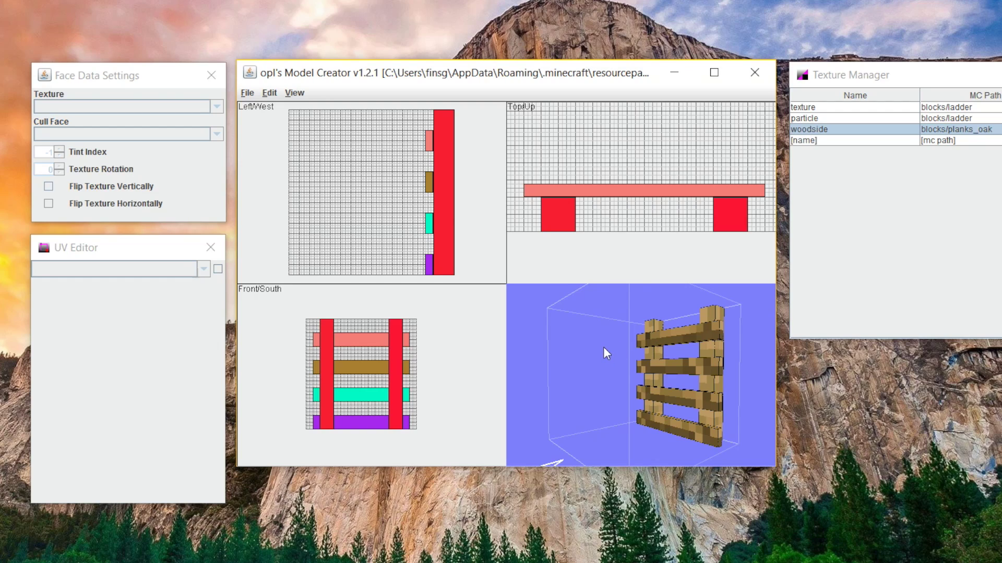
drag(602, 348, 573, 349)
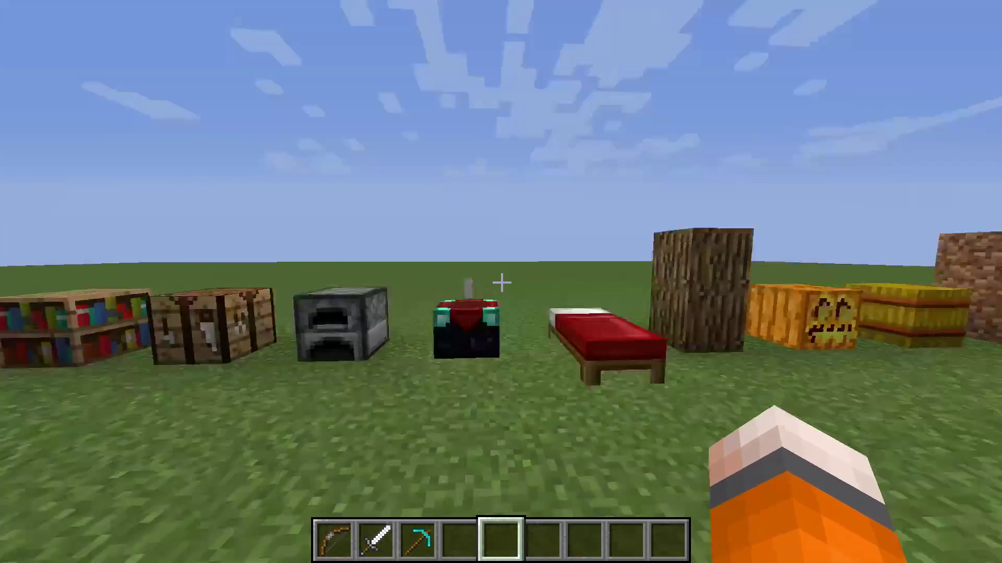
key(w)
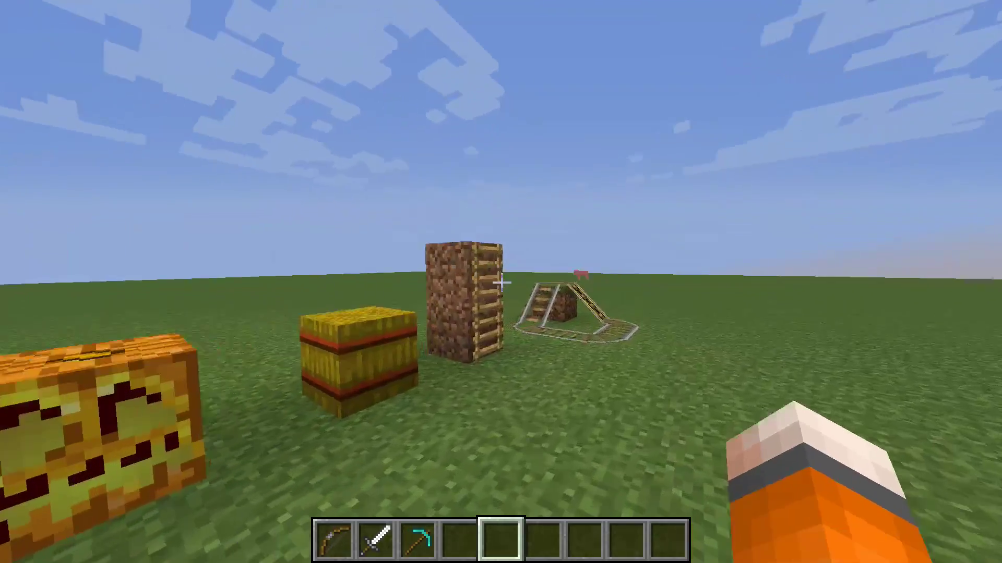
key(d)
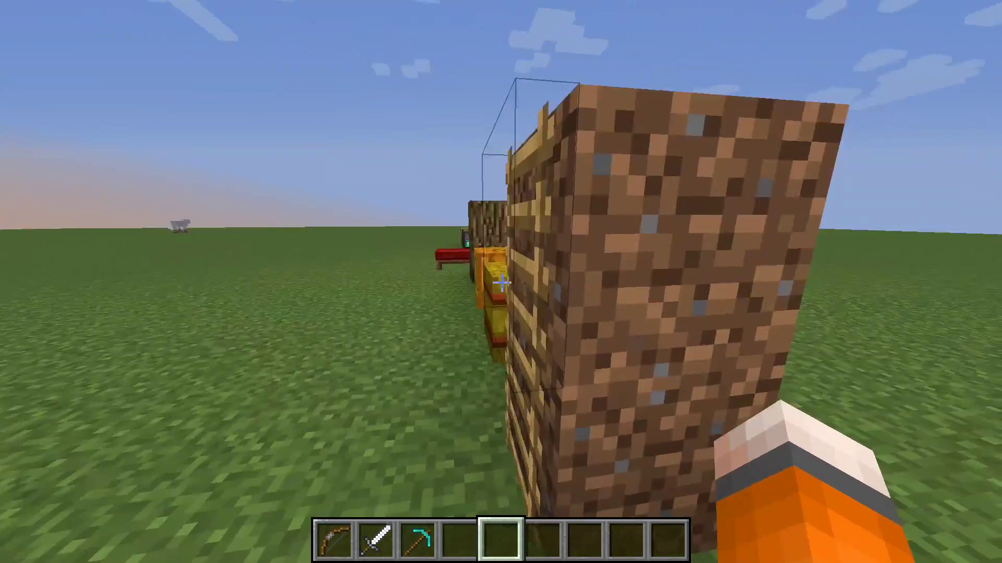
Activate the Default ResourcePack in Minecraft and return to the ladder in the world
key(a)
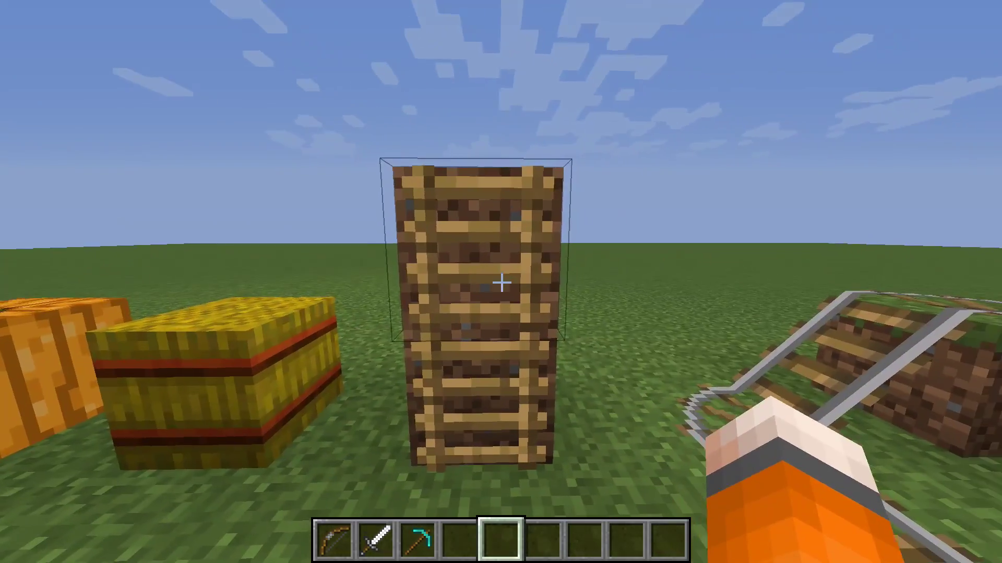
key(Escape)
click(419, 340)
click(396, 356)
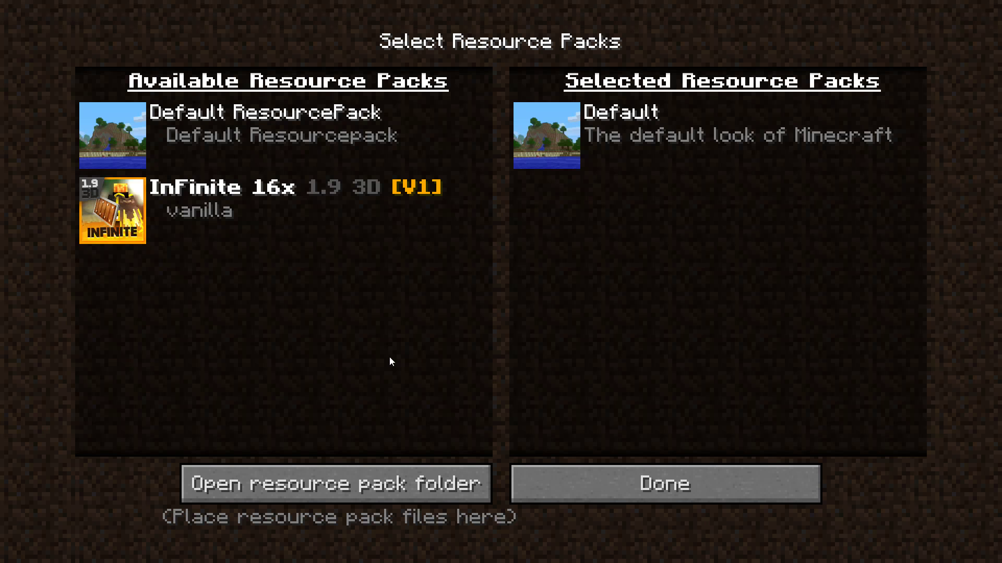
click(119, 134)
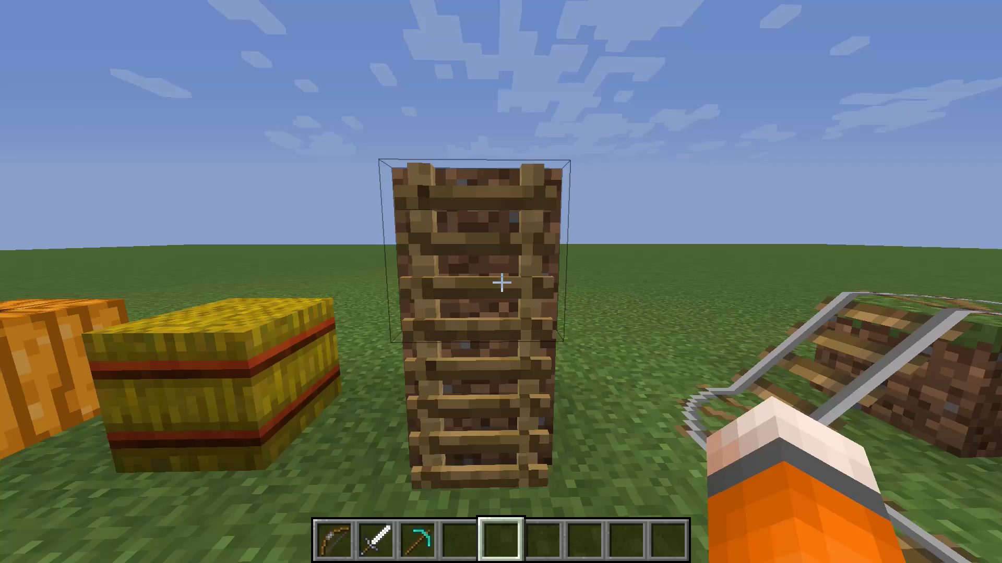
Examine the custom 3D ladder in game from the front, both sides and up close
key(d)
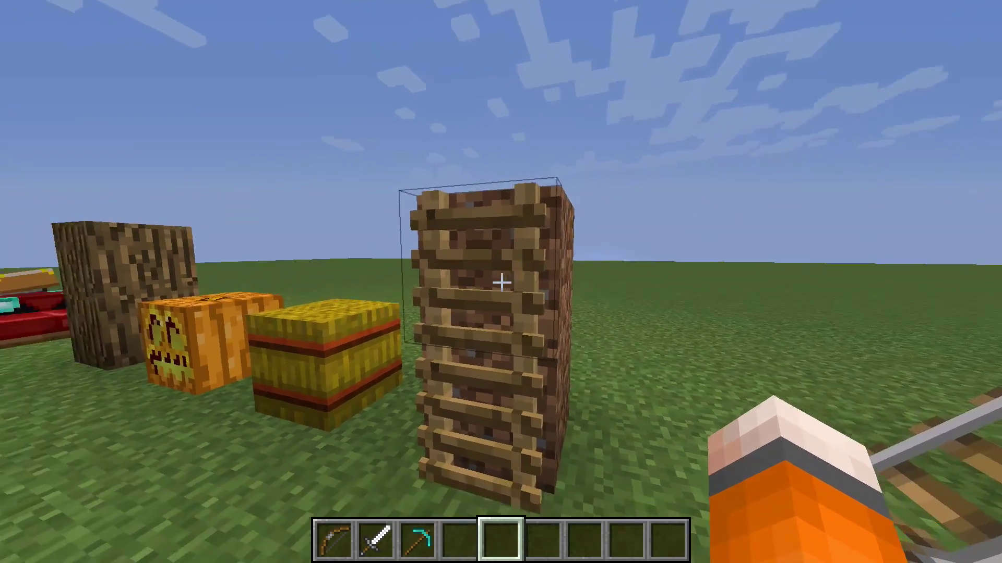
key(a)
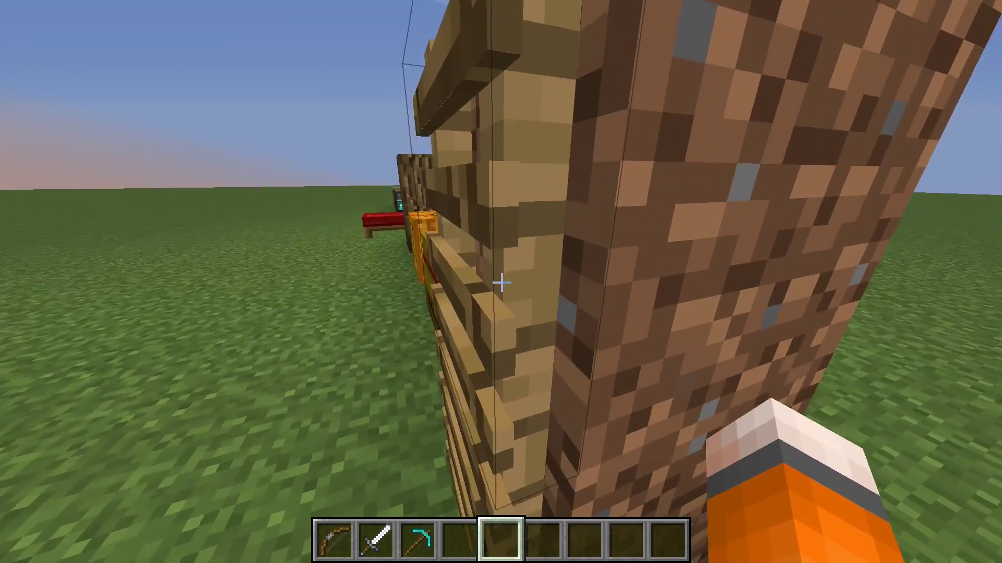
key(a)
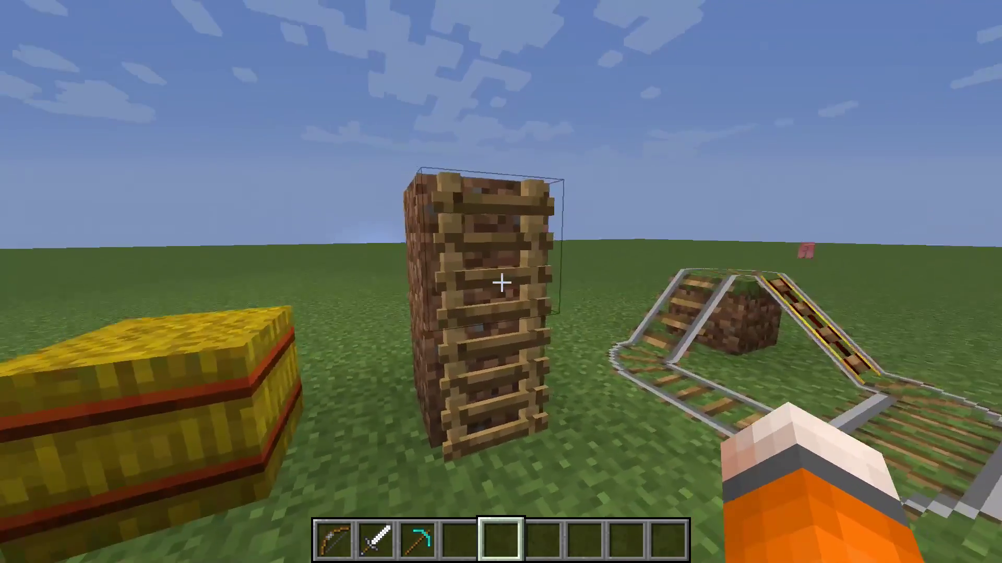
key(w)
key(s)
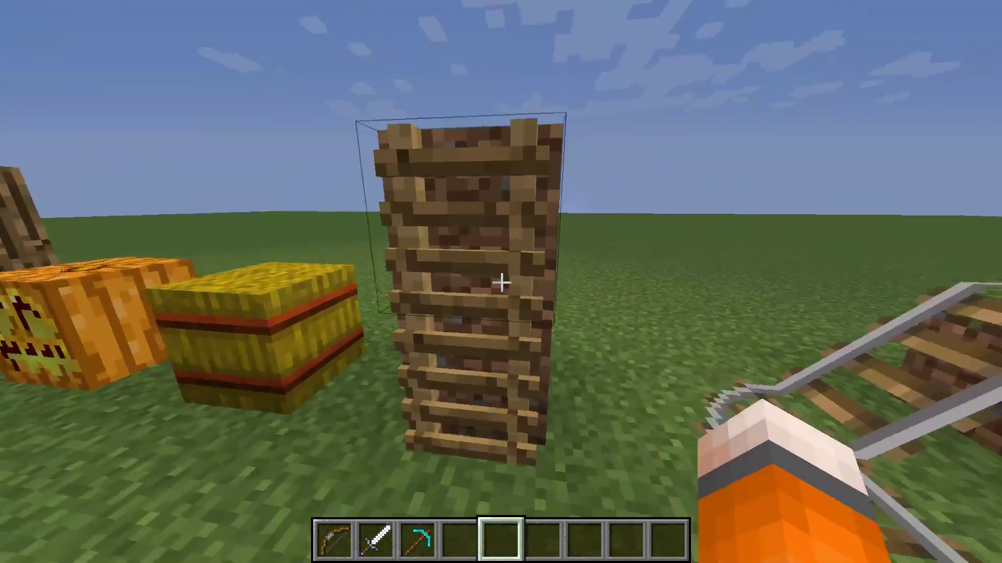
key(w)
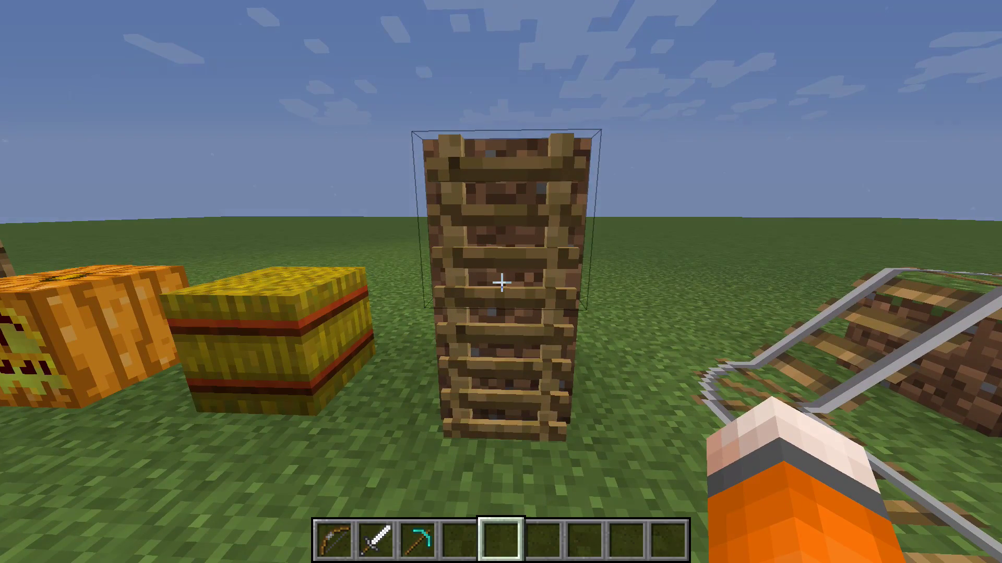
key(a)
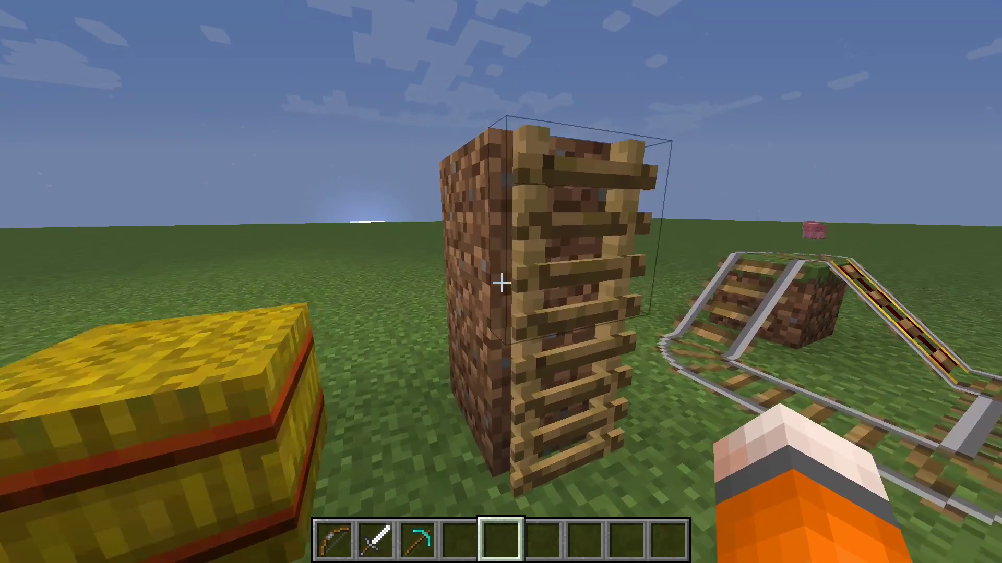
key(s)
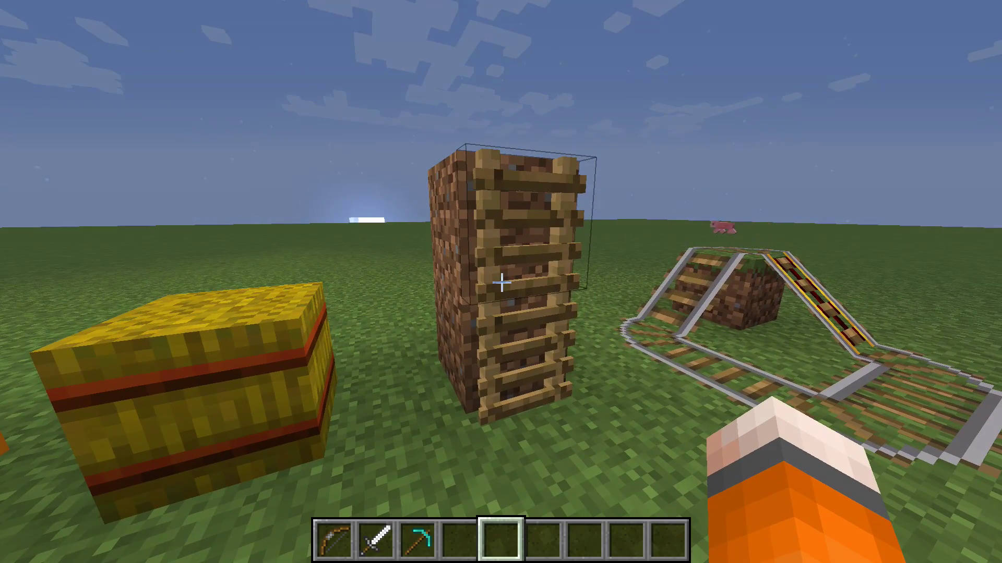
key(a)
key(d)
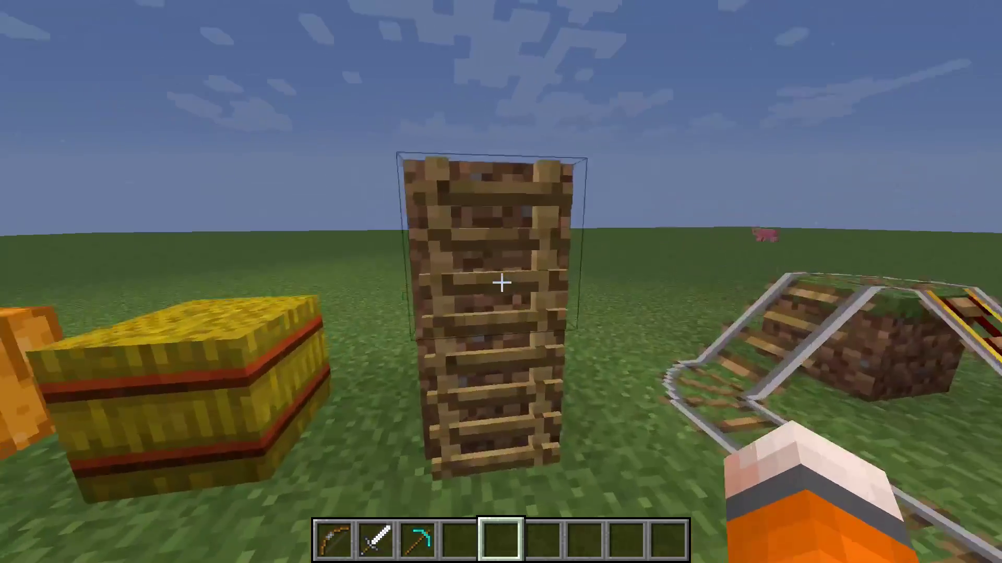
key(w)
key(space)
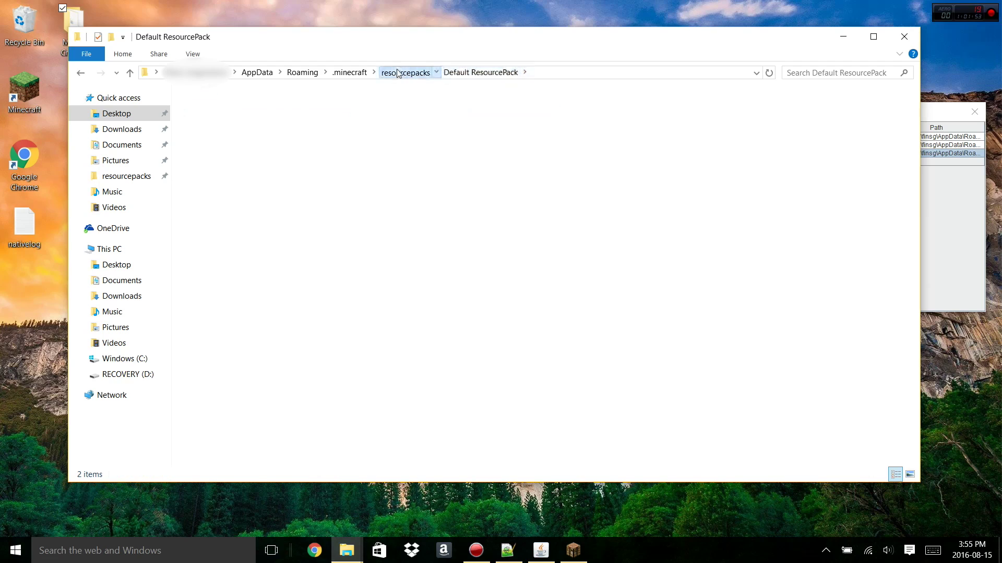
Open ladder.json from the Default ResourcePack's assets/minecraft/models/block folder in the text editor and review its textures and elements
click(404, 72)
click(286, 182)
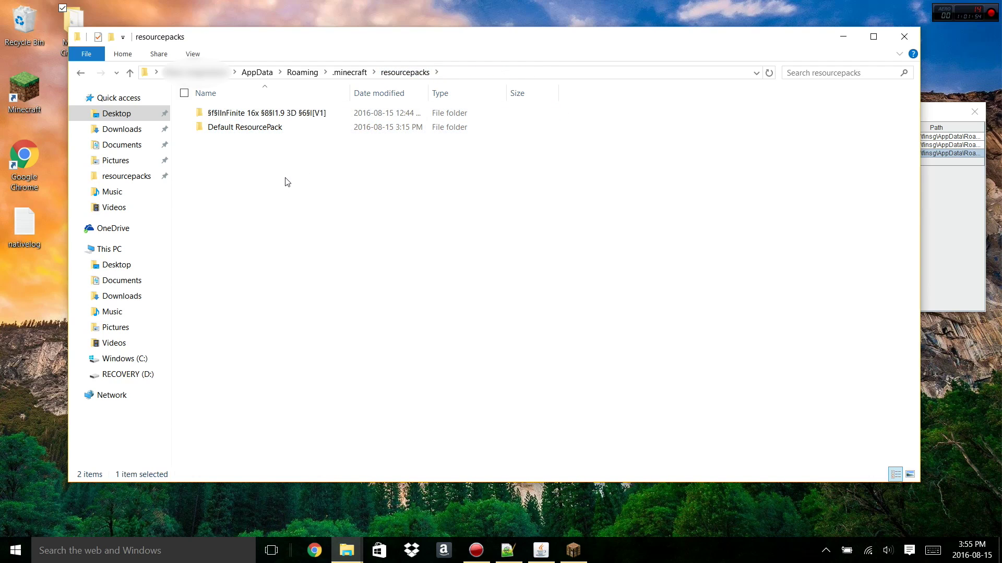
double_click(248, 127)
double_click(239, 112)
double_click(237, 114)
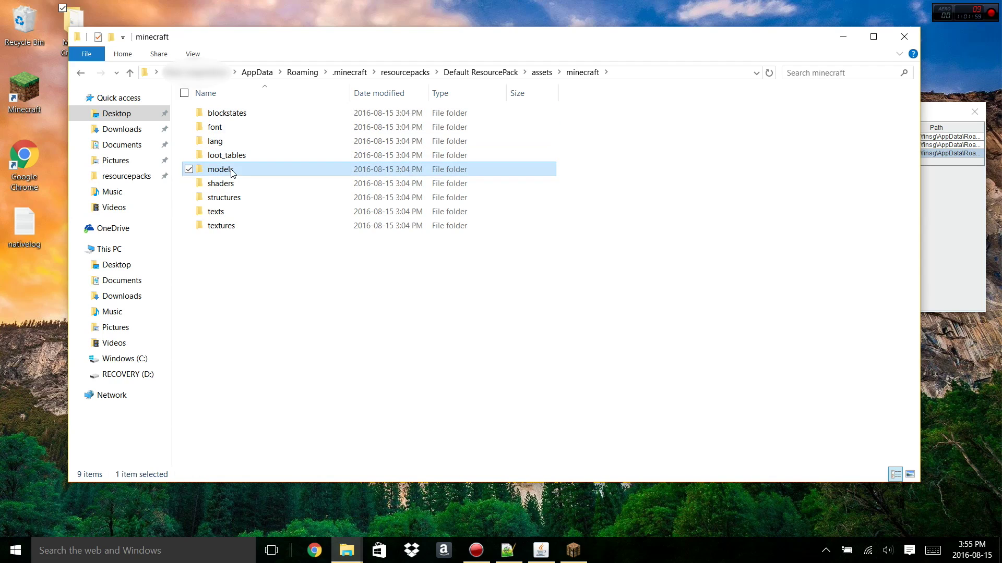
double_click(219, 169)
double_click(231, 117)
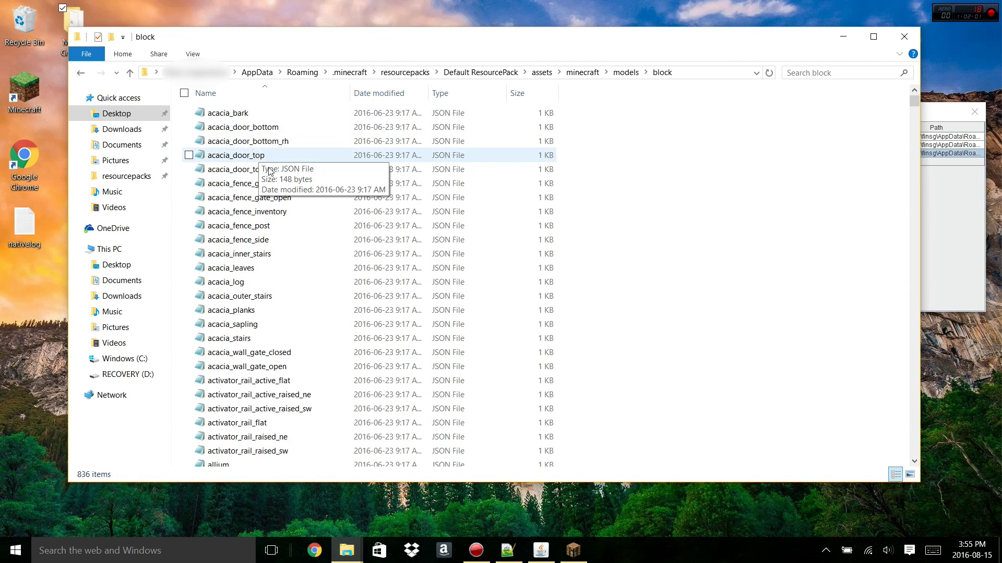
scroll(278, 183, down, 7)
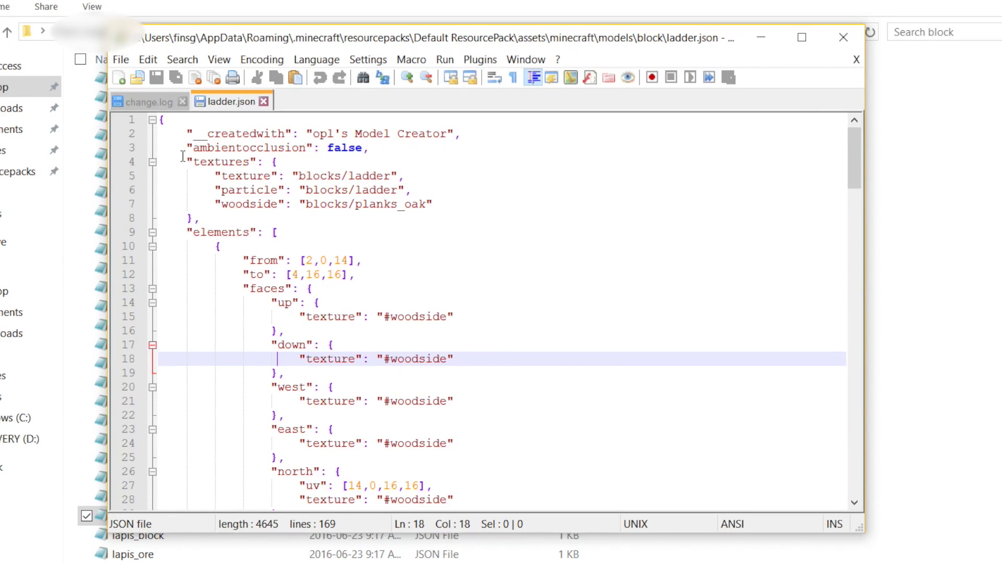
scroll(252, 159, down, 1)
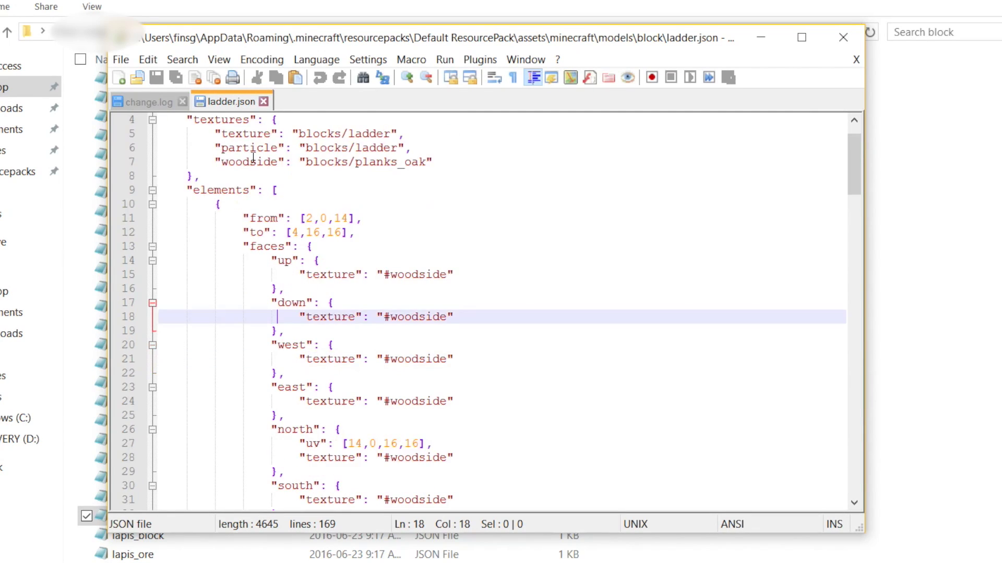
scroll(253, 159, up, 1)
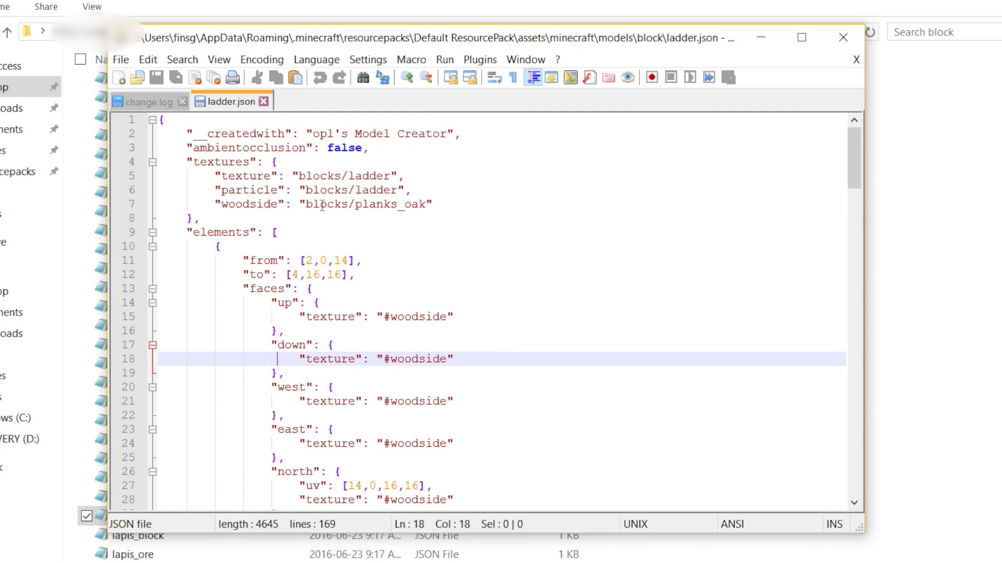
scroll(322, 205, down, 20)
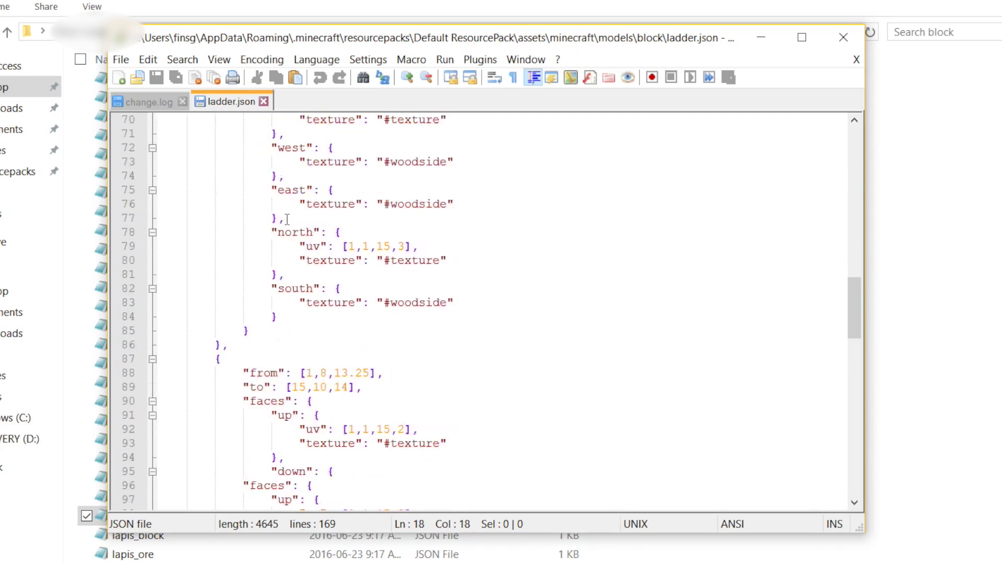
scroll(298, 172, up, 20)
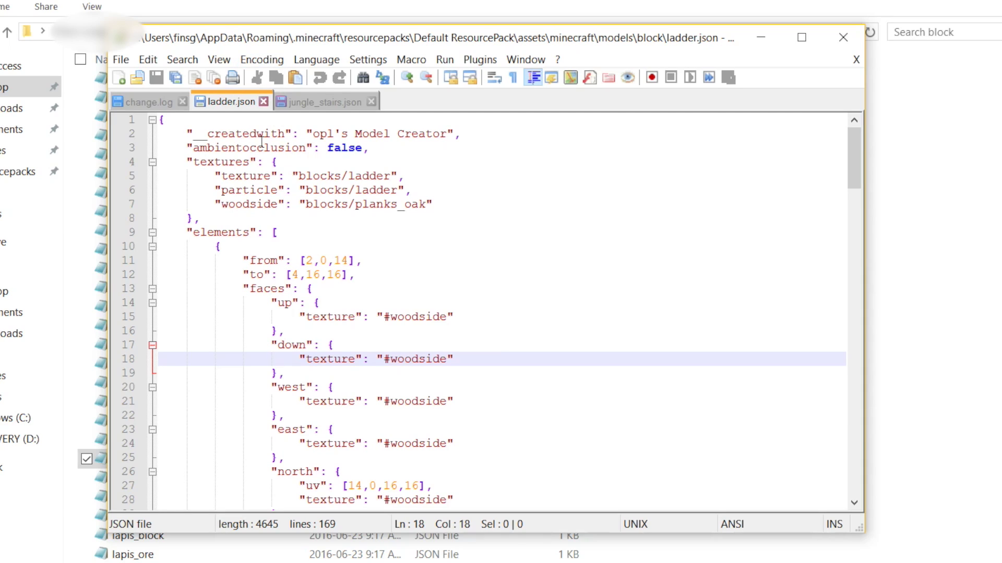
Replace the whole ladder.json code with a short parent-based template and set its parent to block/log
key(ctrl+a)
text({     "parent": "block/",     "ambientocclusion": false,     "textures": {         "texture": "blocks/",         "particle": "blocks/",)
click(304, 134)
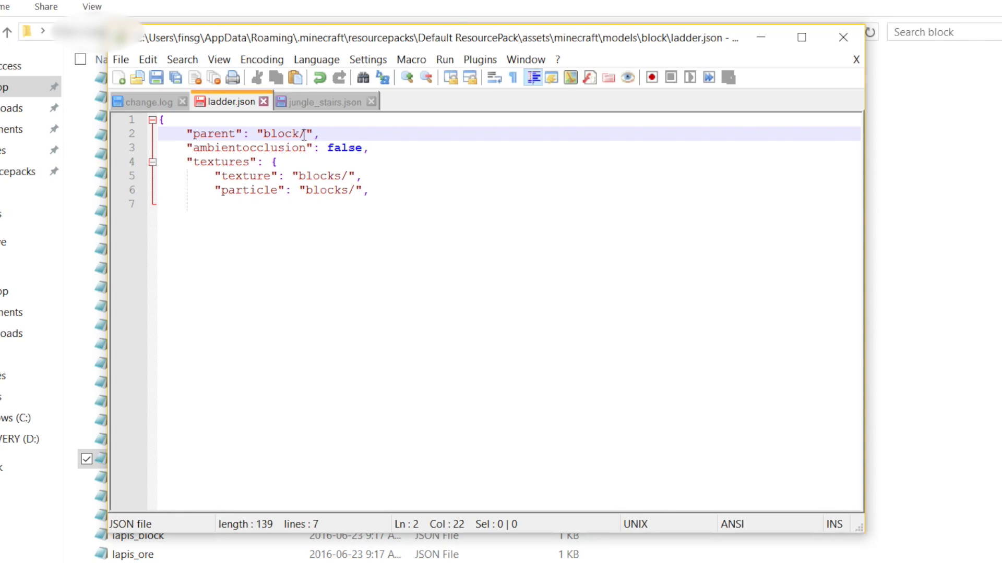
text(log)
Set ambientocclusion to true and point both the texture and particle entries to blocks/jungle_log
drag(327, 149, 362, 152)
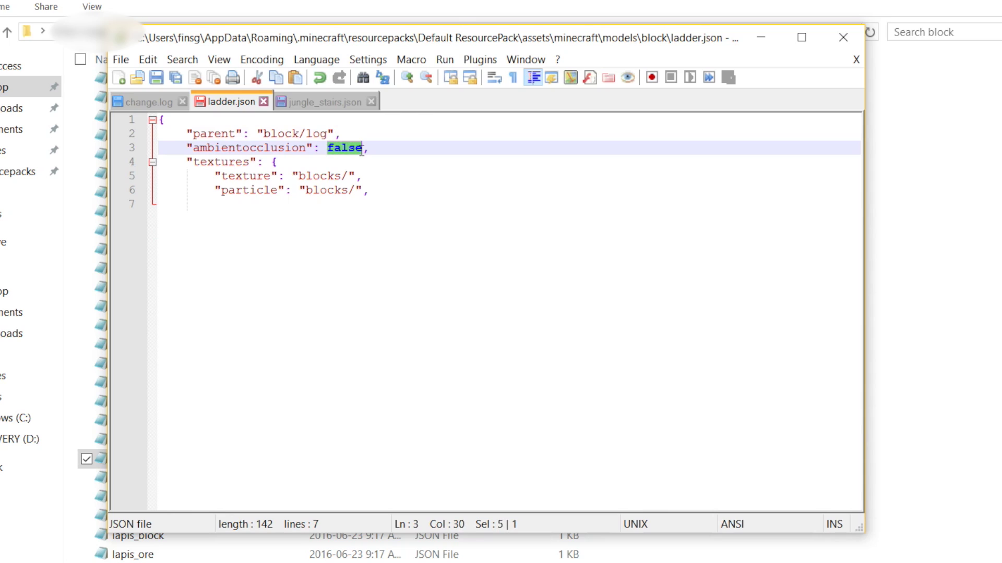
text(true)
click(358, 191)
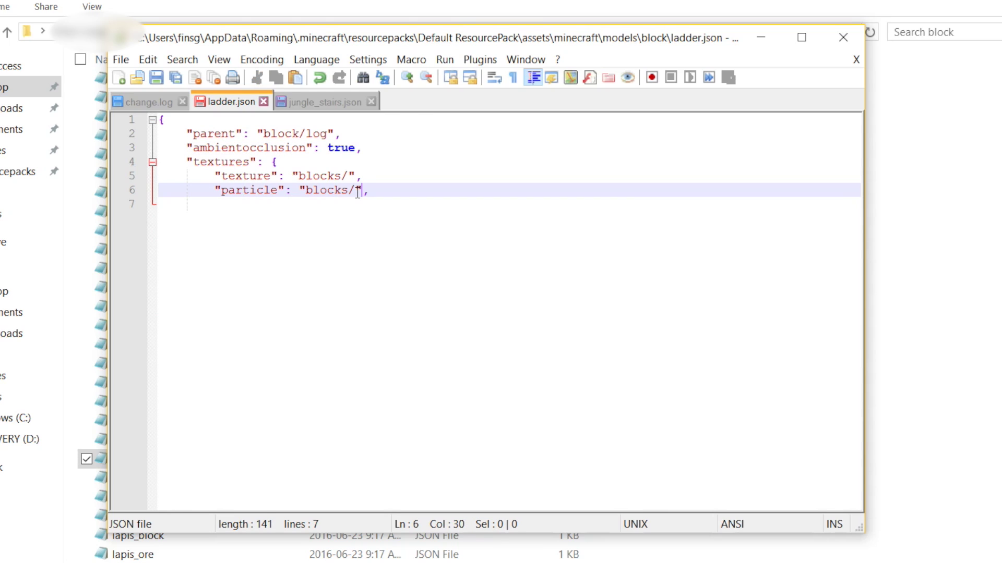
key(ctrl+z)
click(349, 191)
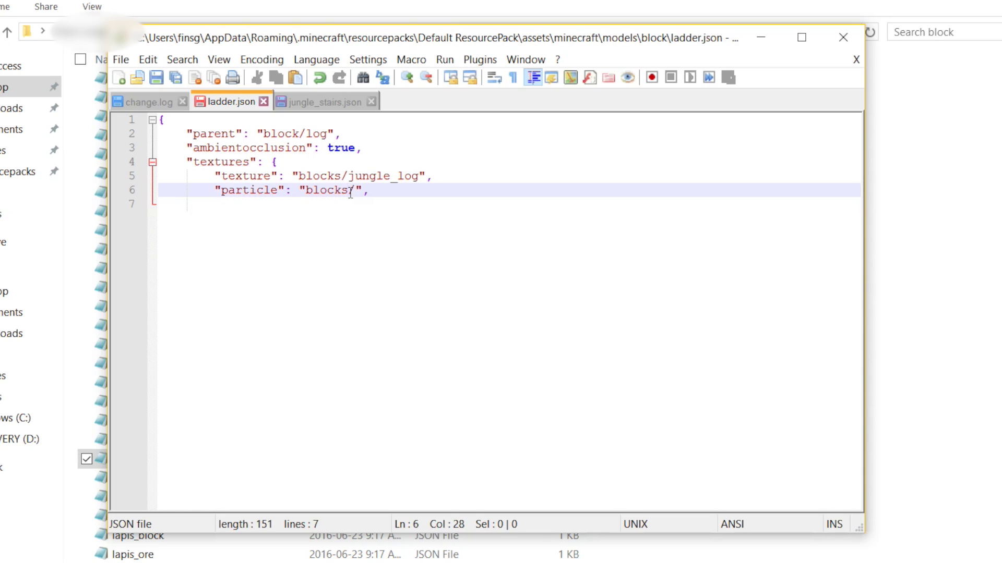
text(jungle)
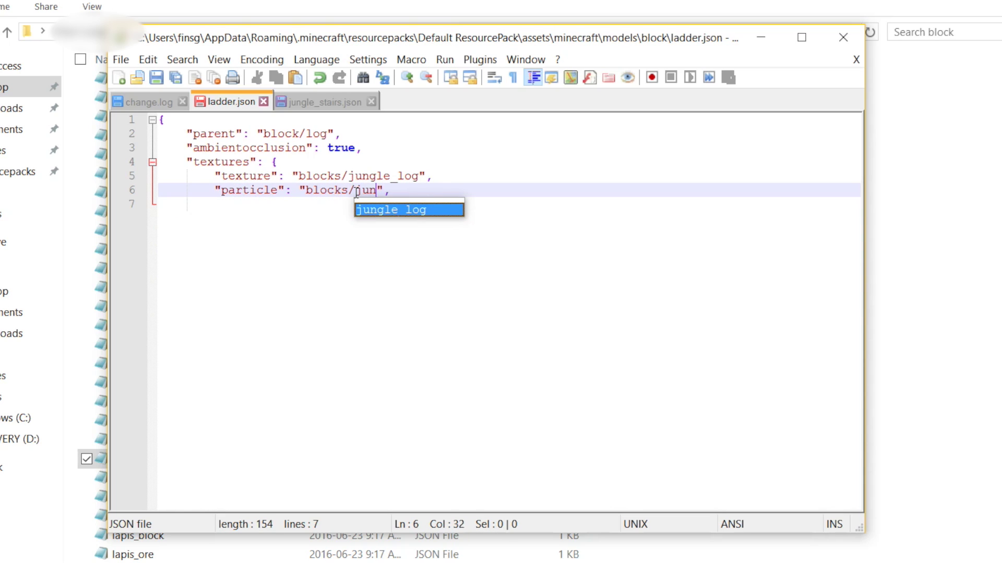
text(_log)
key(Escape)
click(315, 245)
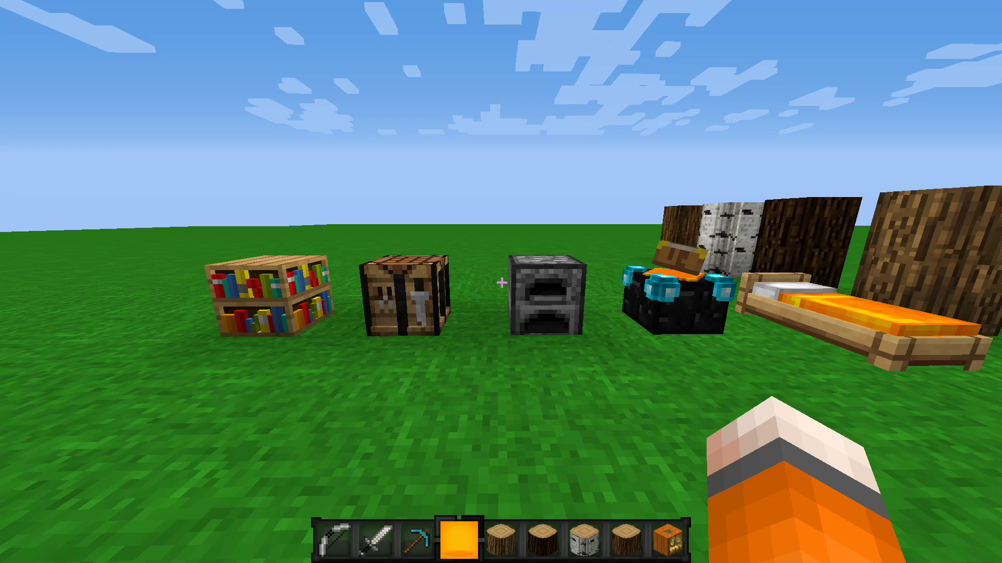
Examine the 3D sword, bow and pickaxe models in hand and the custom blocks placed in the Minecraft world
key(2)
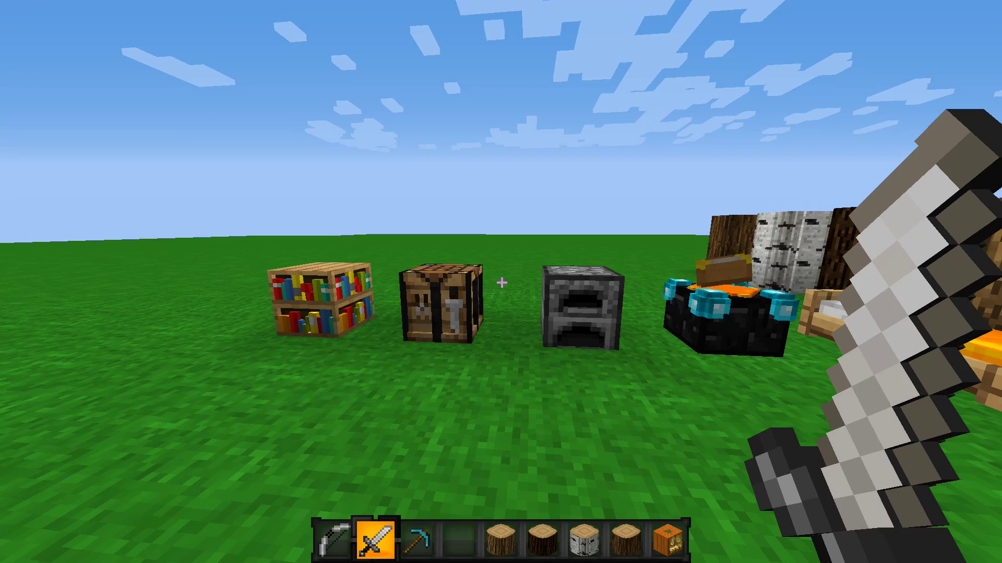
key(1)
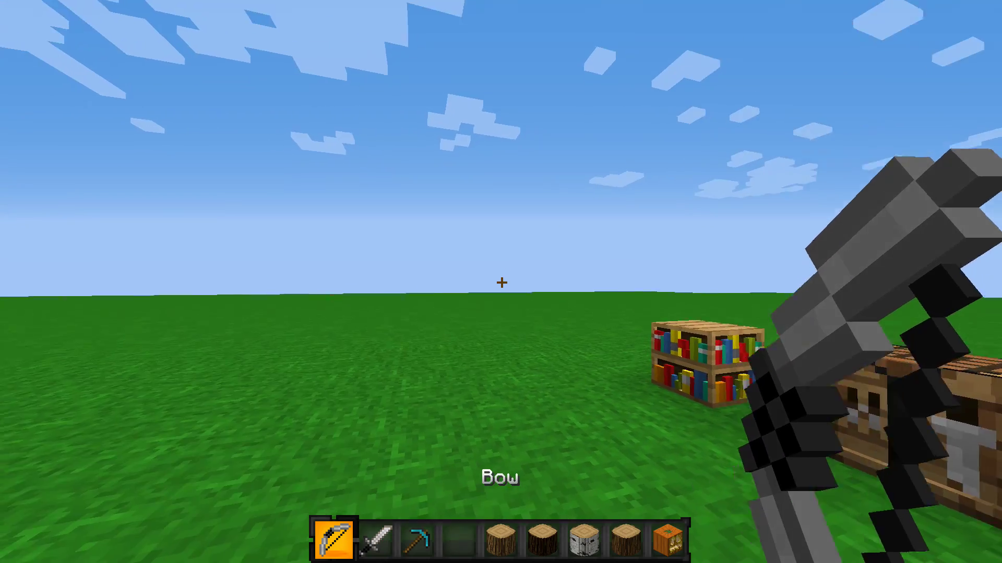
right_click(502, 283)
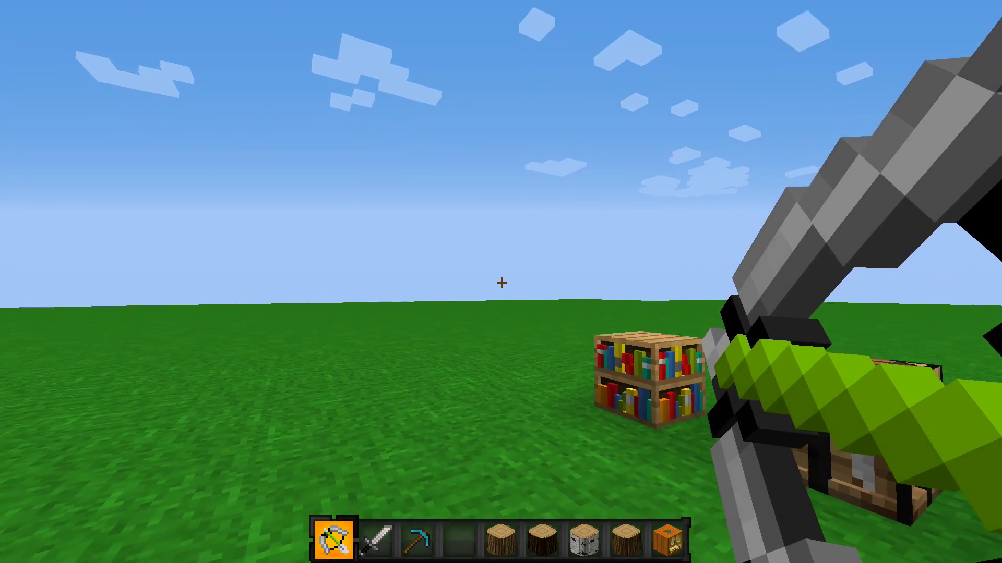
key(3)
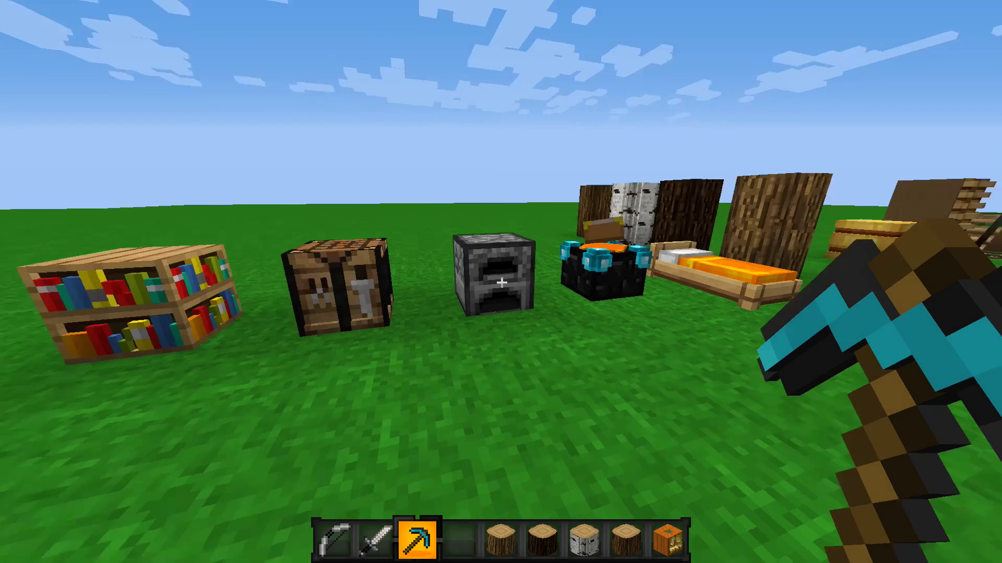
key(w)
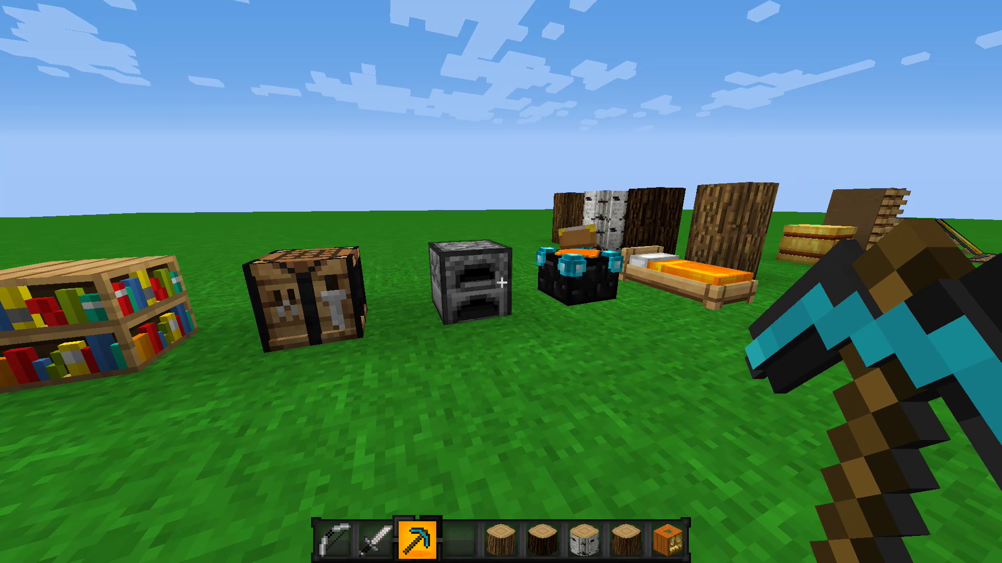
key(w)
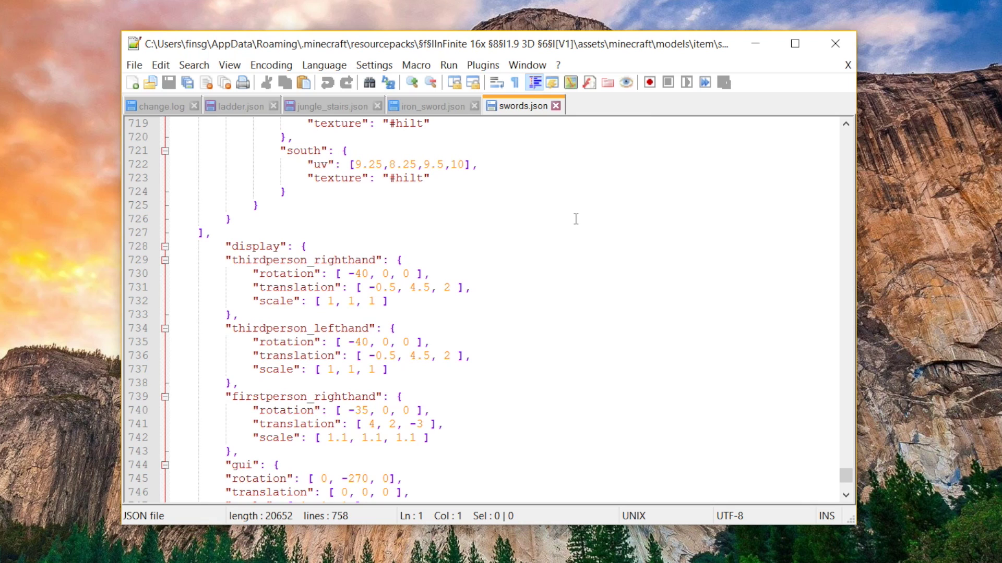
Set the firstperson_righthand scale in the display section of swords.json to 4, 4, 4
scroll(576, 219, up, 6)
scroll(570, 227, down, 8)
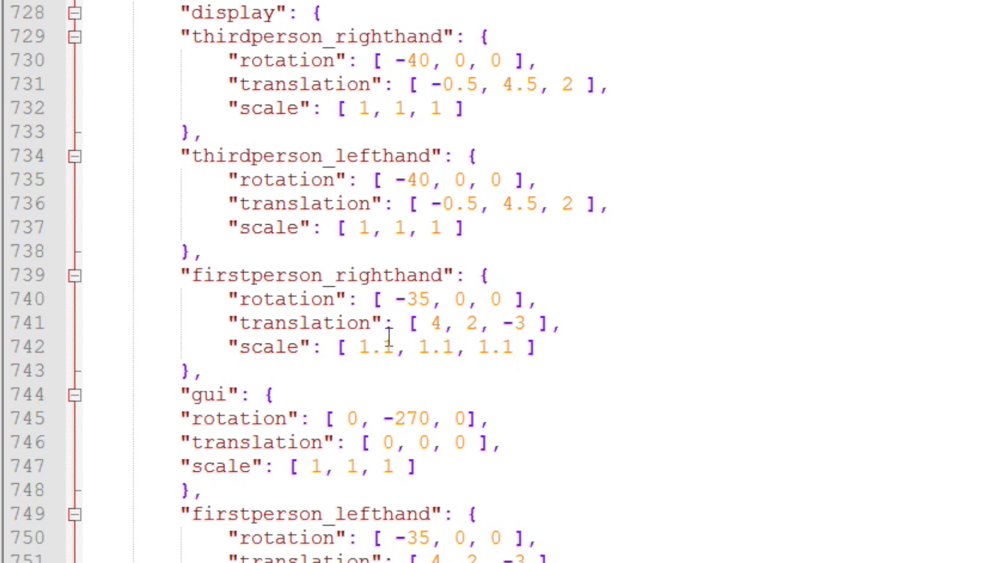
drag(394, 347, 360, 346)
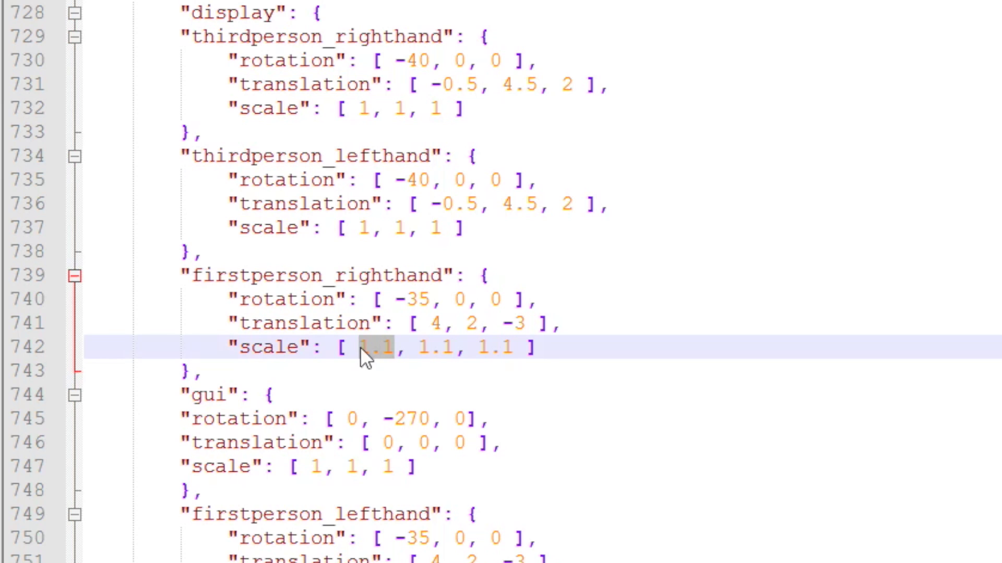
text(4)
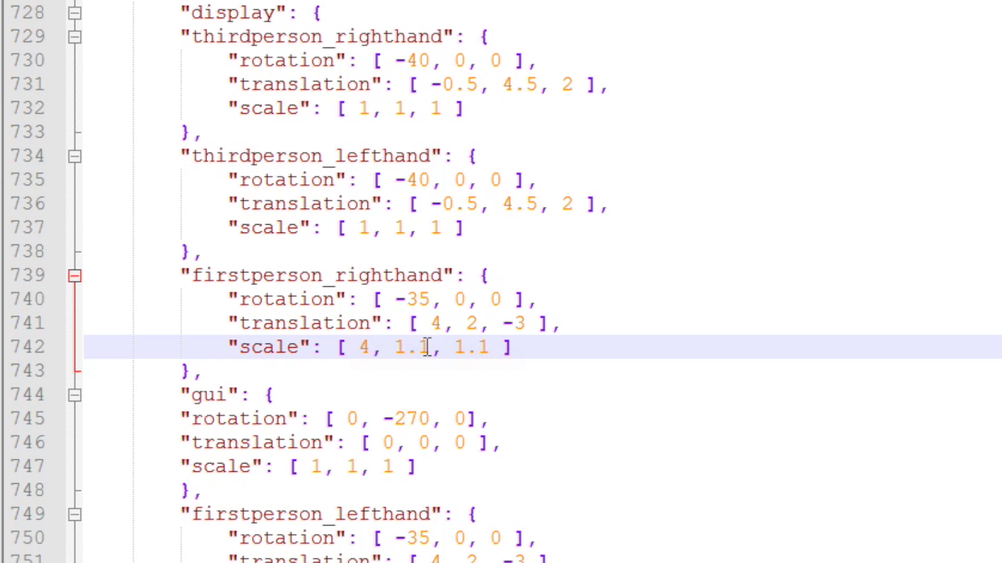
drag(429, 347, 397, 348)
text(4)
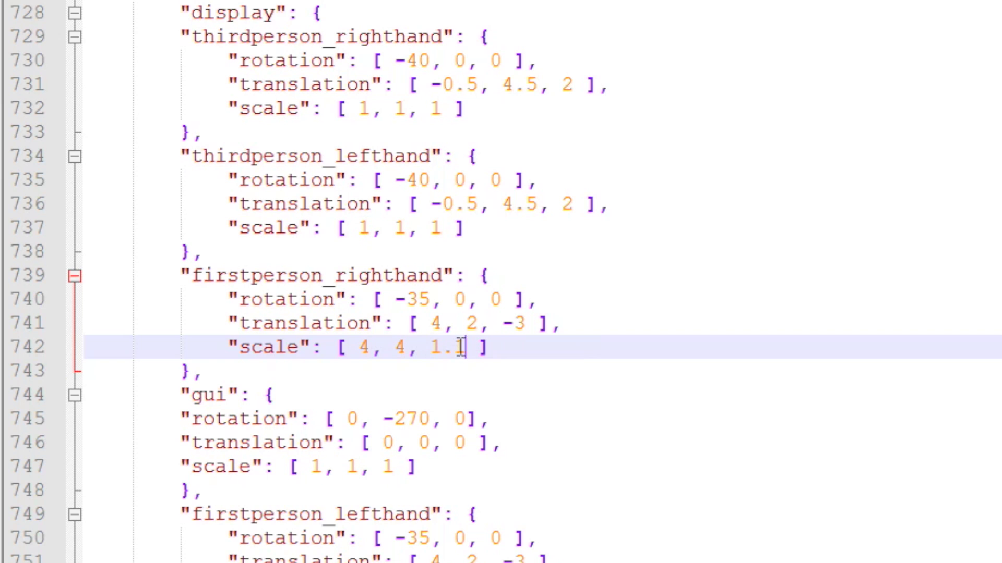
drag(466, 347, 434, 344)
text(4)
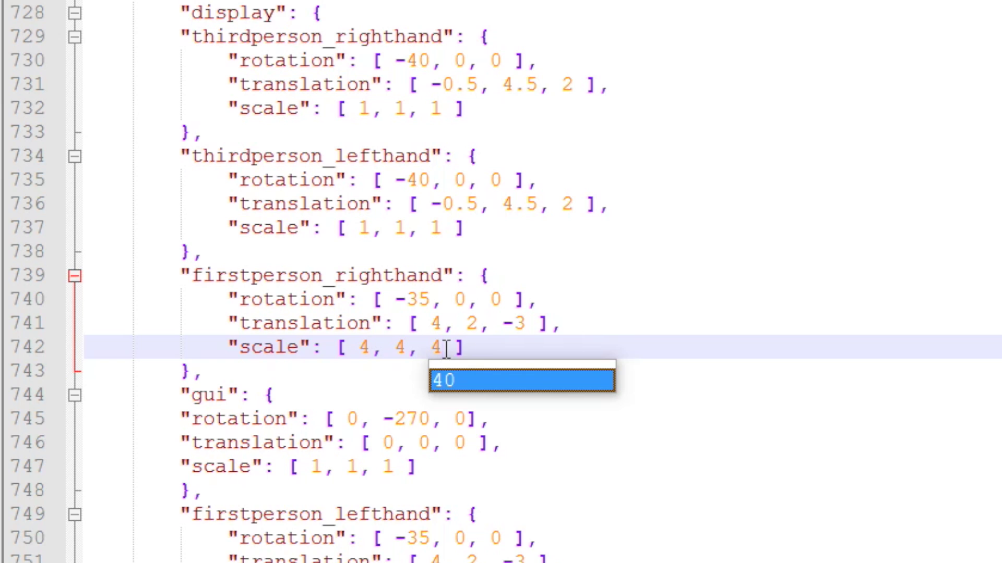
click(535, 299)
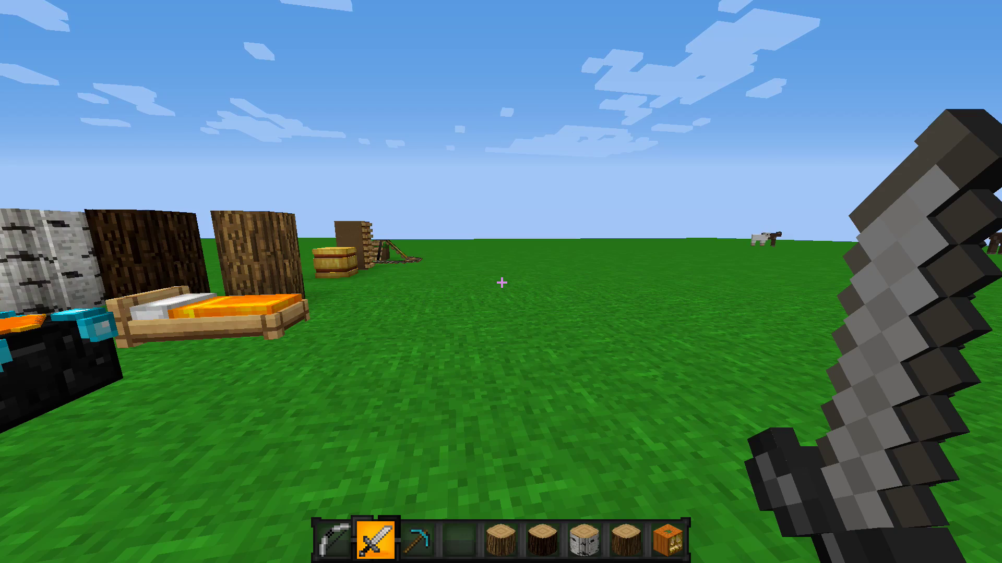
Switch to Minecraft, reload the resource packs, check the rescaled sword in first and third person, and select the empty hotbar slot
key(F3+t)
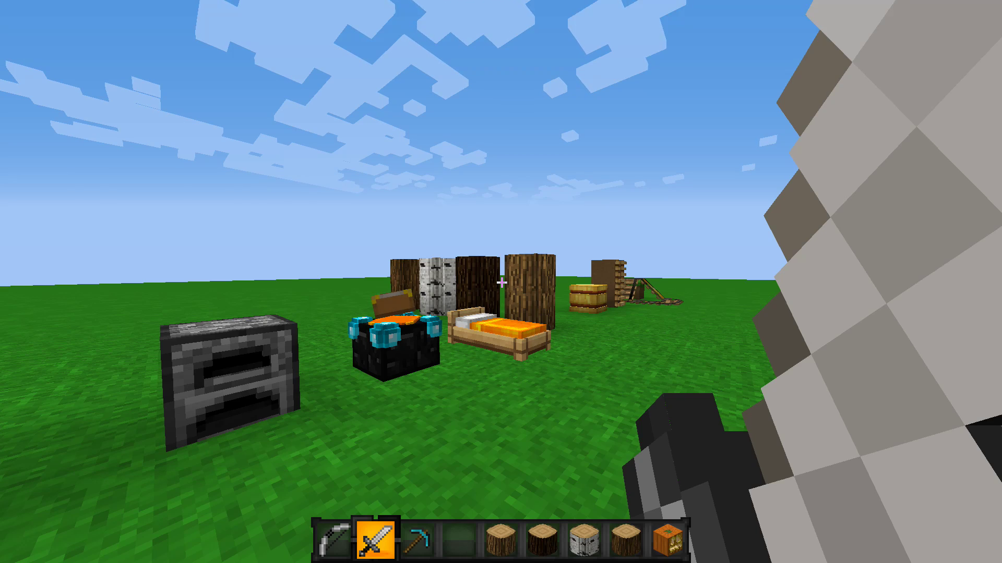
key(F5)
key(F5)
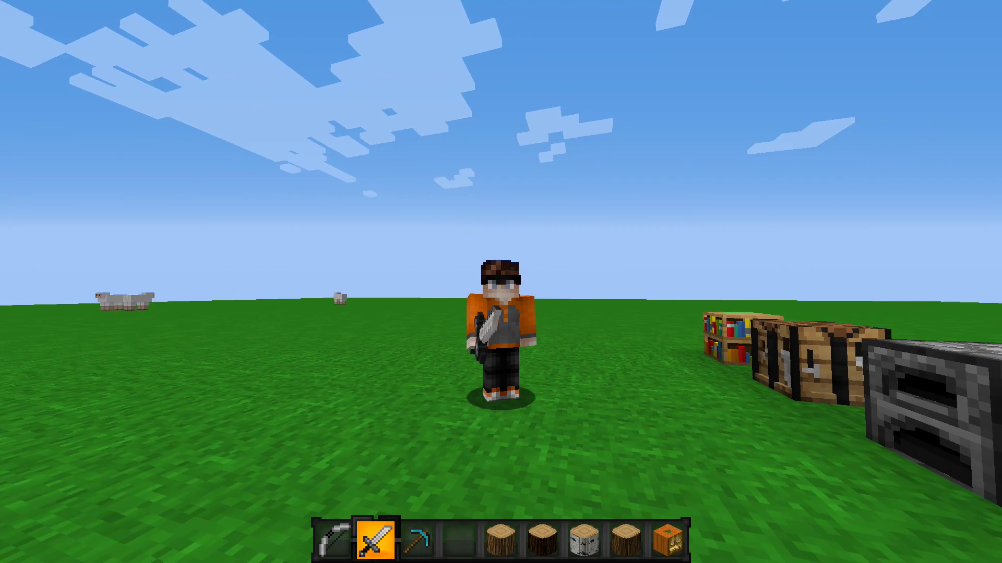
key(F5)
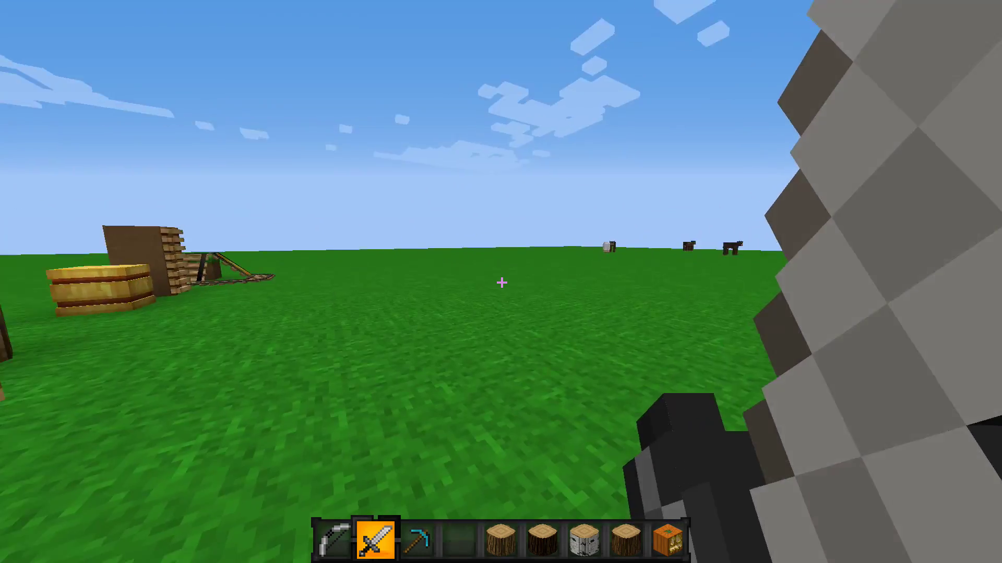
key(4)
key(w)
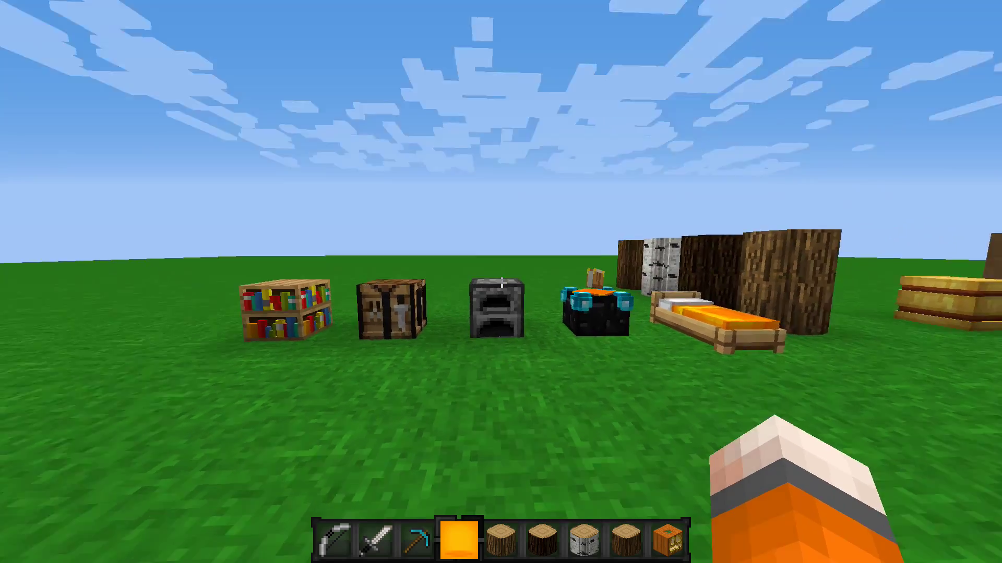